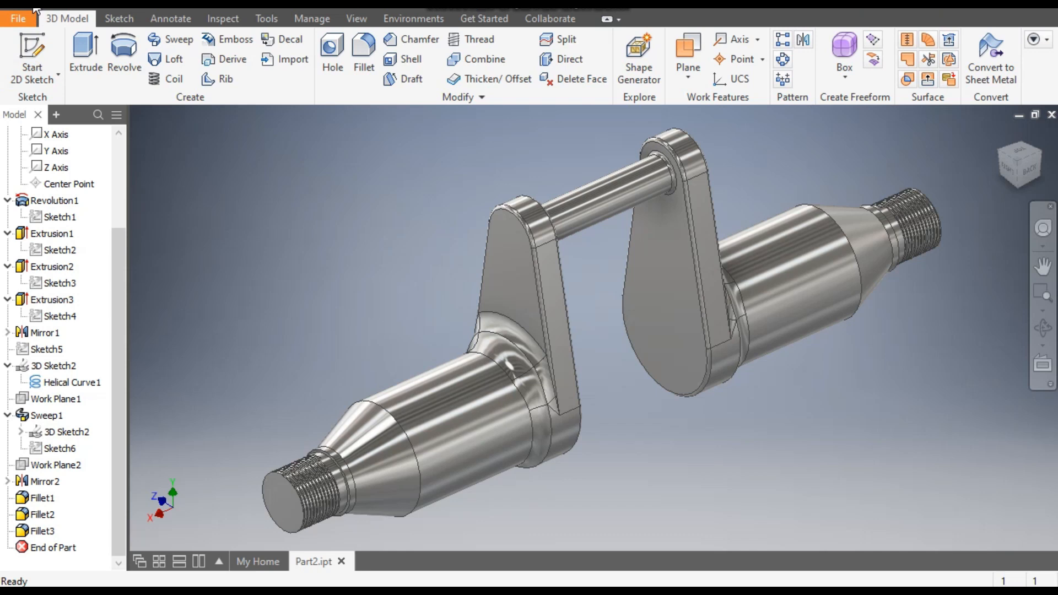
# Create a new part from the Standard (mm).ipt template and start a 2D sketch on the XY front plane.
pyautogui.click(35, 10)
pyautogui.click(701, 193)
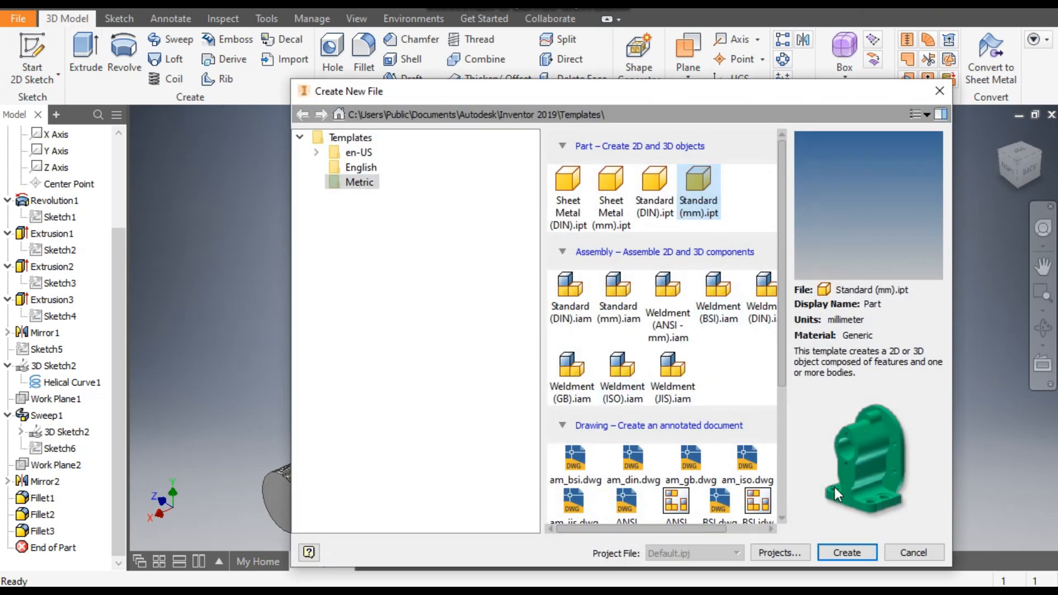
pyautogui.click(836, 553)
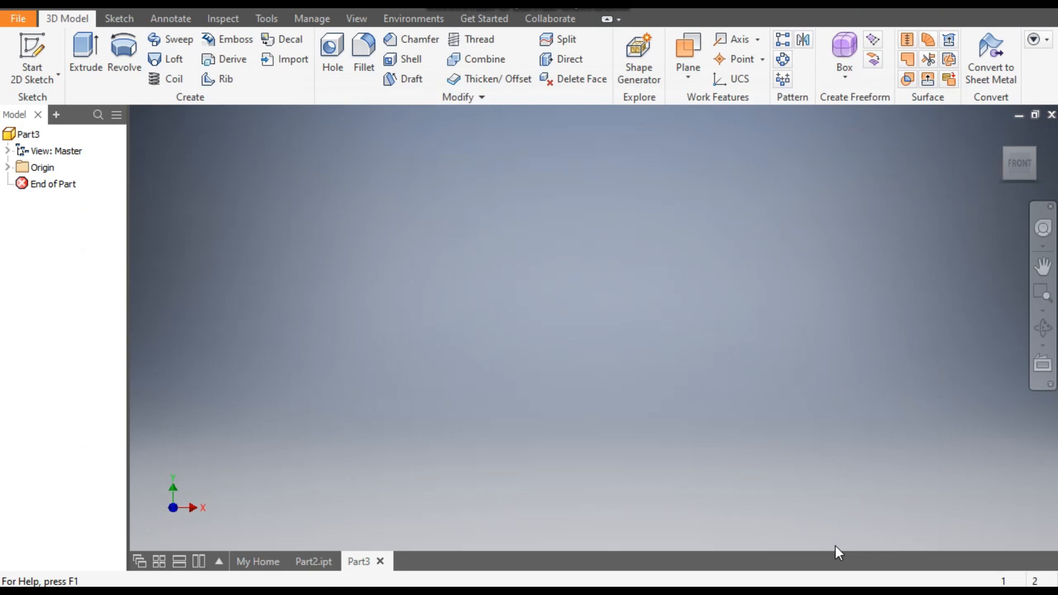
pyautogui.click(34, 43)
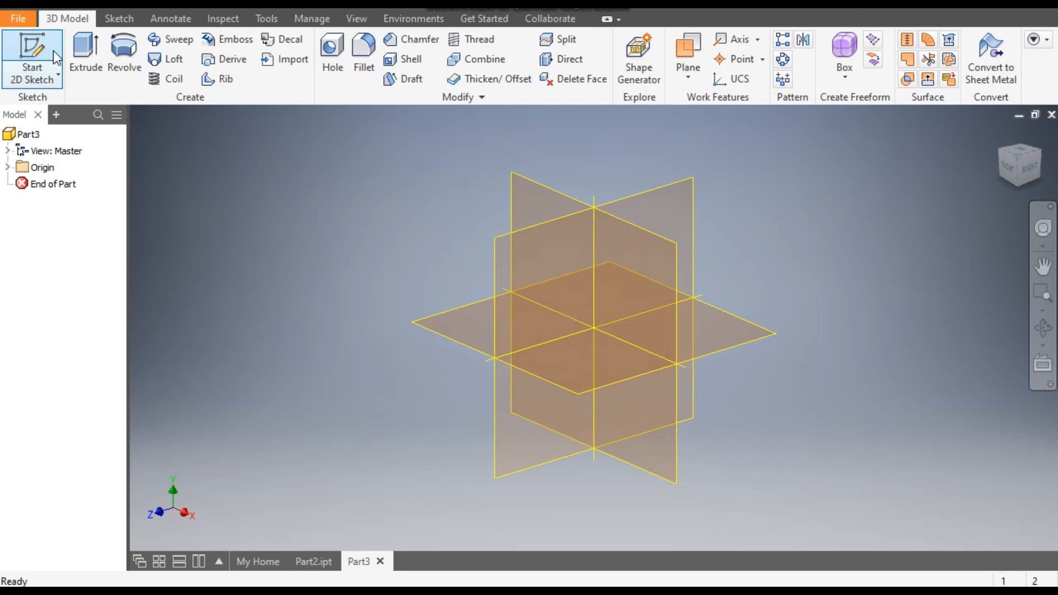
pyautogui.click(524, 188)
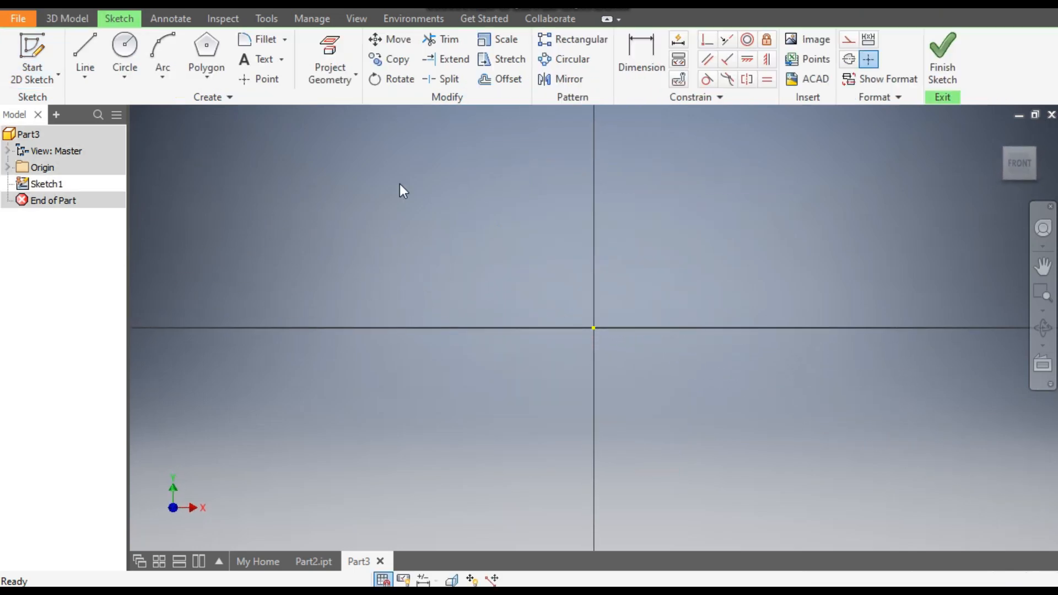
# Sketch a closed stepped half-profile from the origin, about 63 mm long and 15 mm high, with a slope between small ledge and upper edge.
pyautogui.click(78, 43)
pyautogui.moveTo(589, 328); pyautogui.dragTo(682, 353, button='middle')
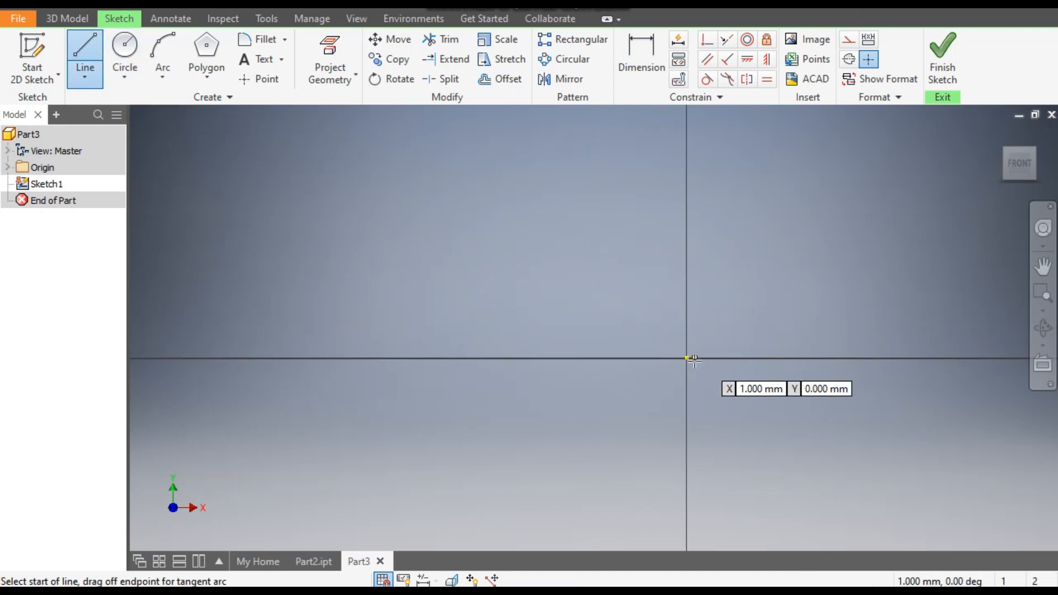
pyautogui.click(693, 359)
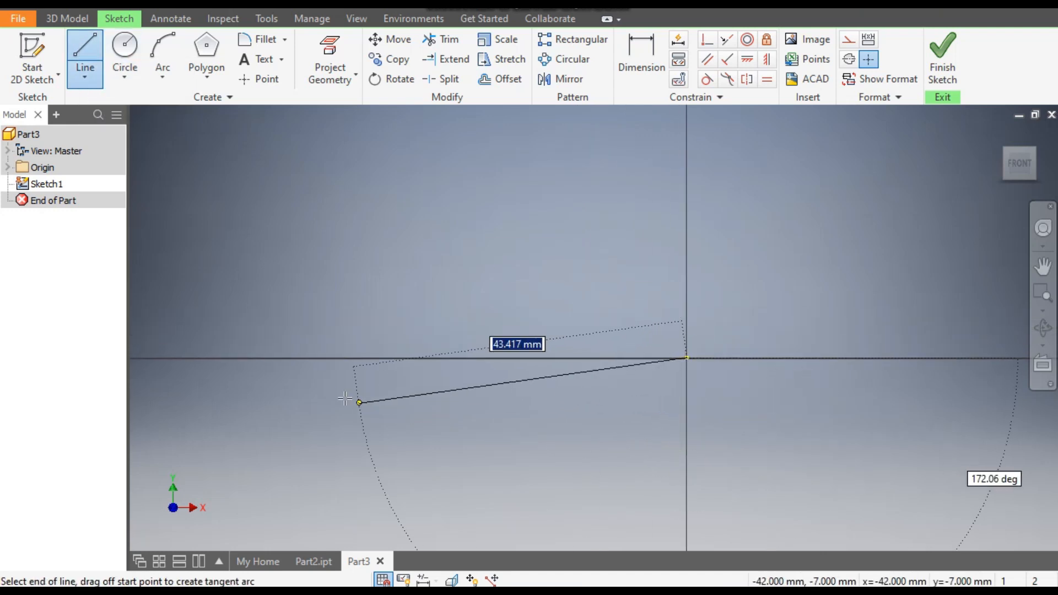
pyautogui.click(205, 359)
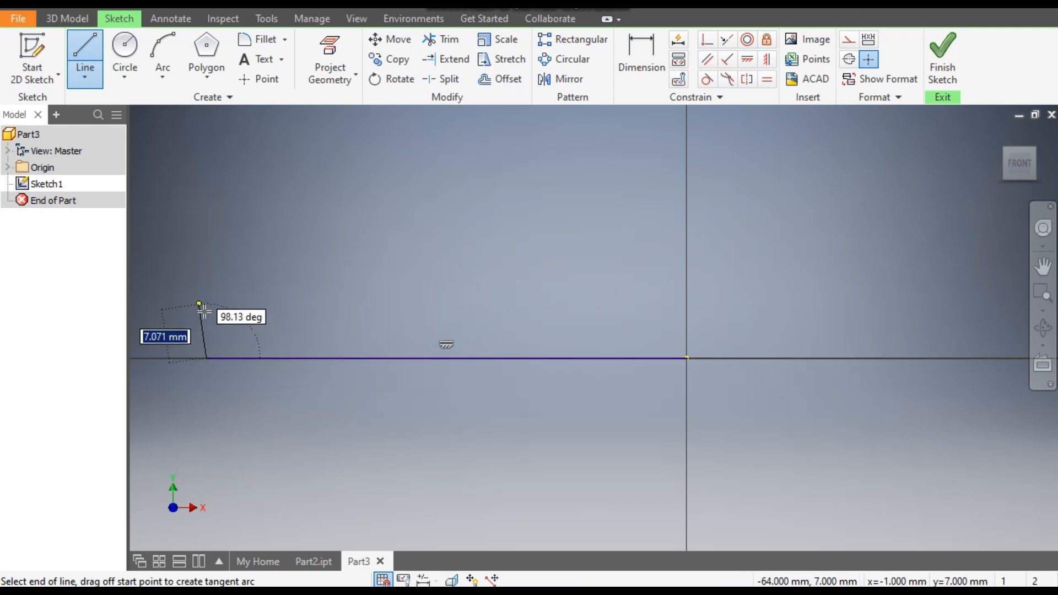
pyautogui.moveTo(232, 326); pyautogui.dragTo(373, 312, button='middle')
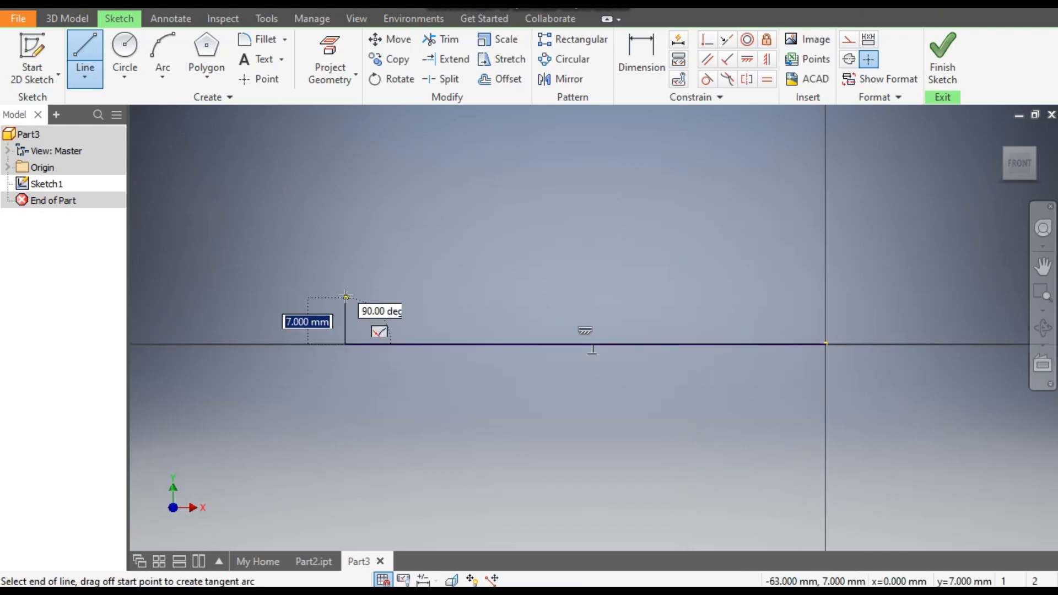
pyautogui.click(346, 297)
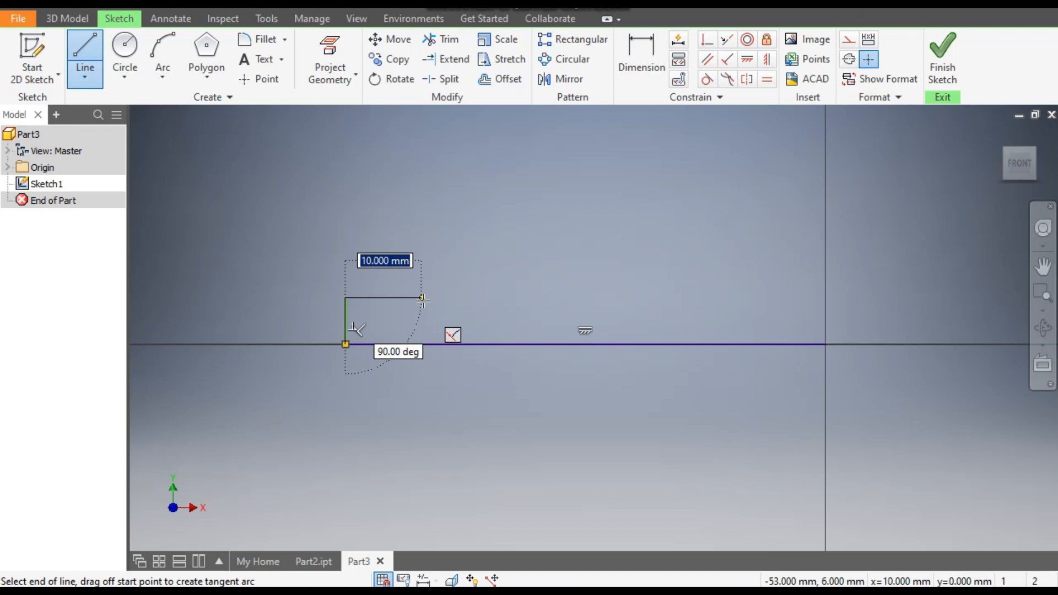
pyautogui.click(422, 298)
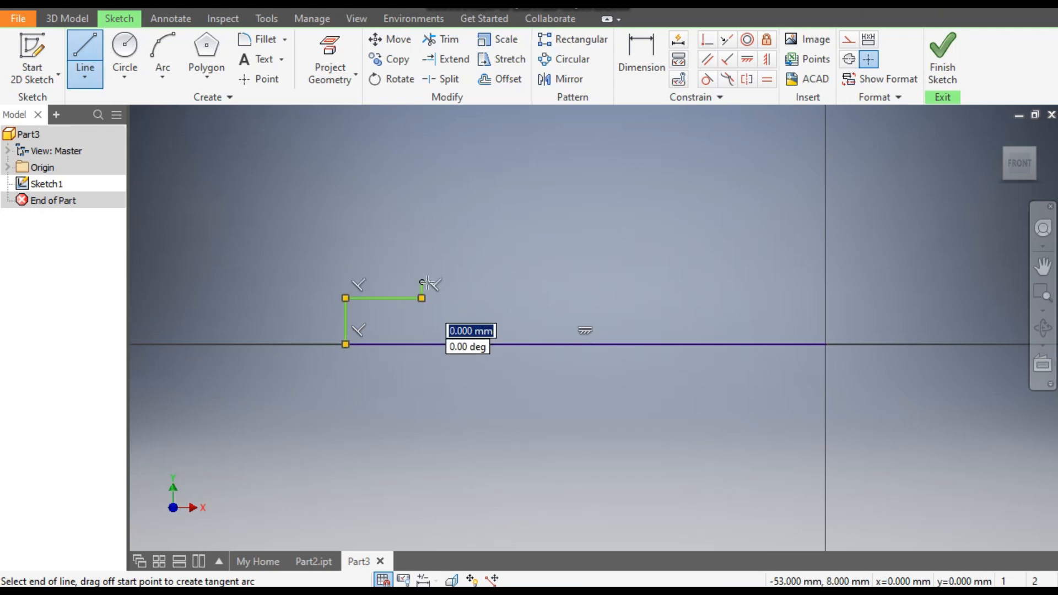
pyautogui.click(462, 282)
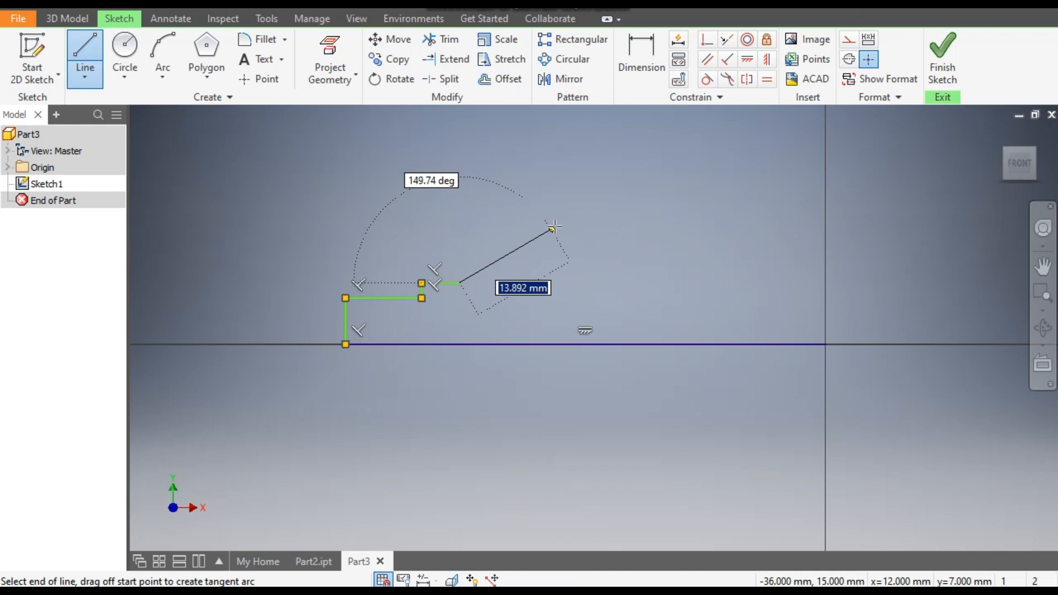
pyautogui.click(552, 228)
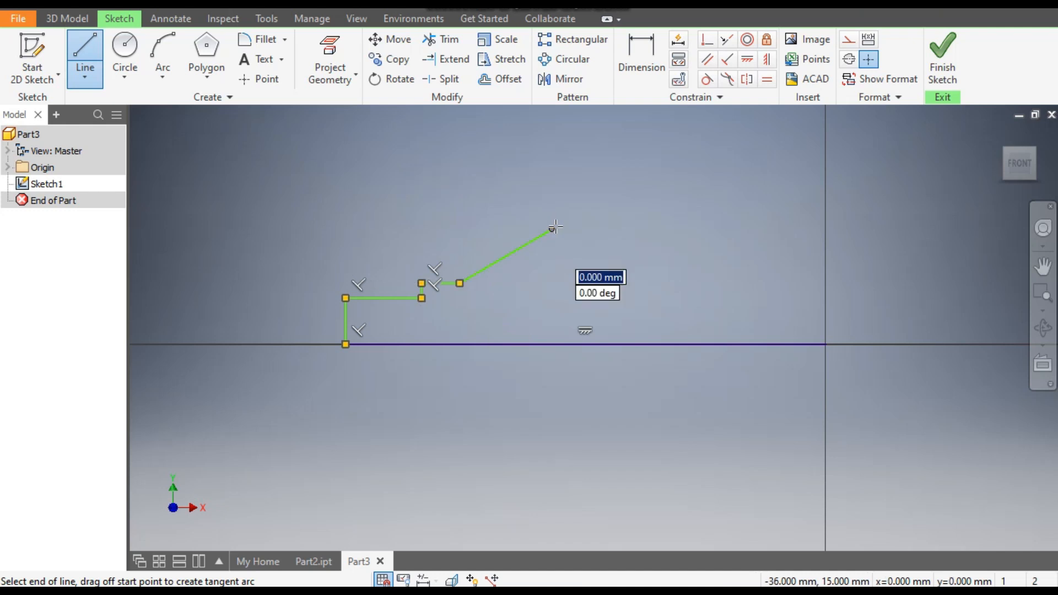
pyautogui.click(825, 228)
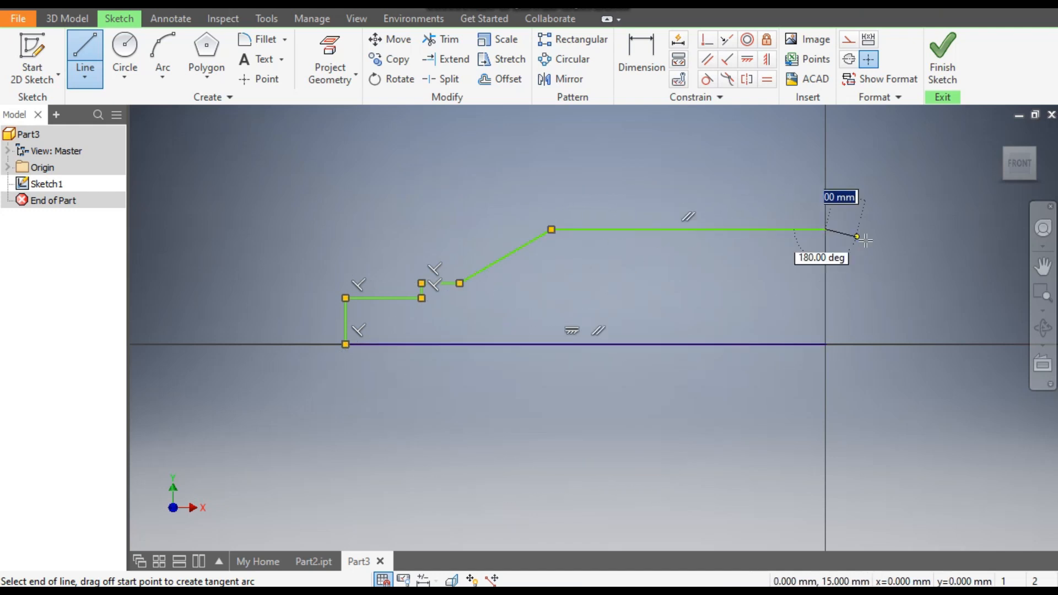
pyautogui.click(825, 345)
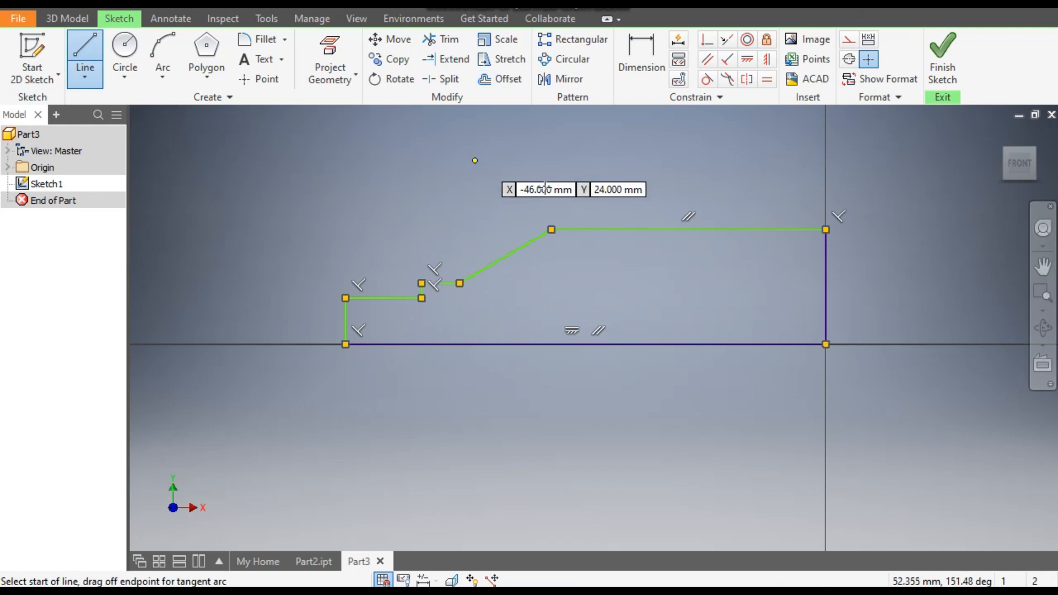
# Dimension the profile's long upper edge to 100 mm and the lower horizontal edge at the narrow end to 35 mm.
pyautogui.click(639, 58)
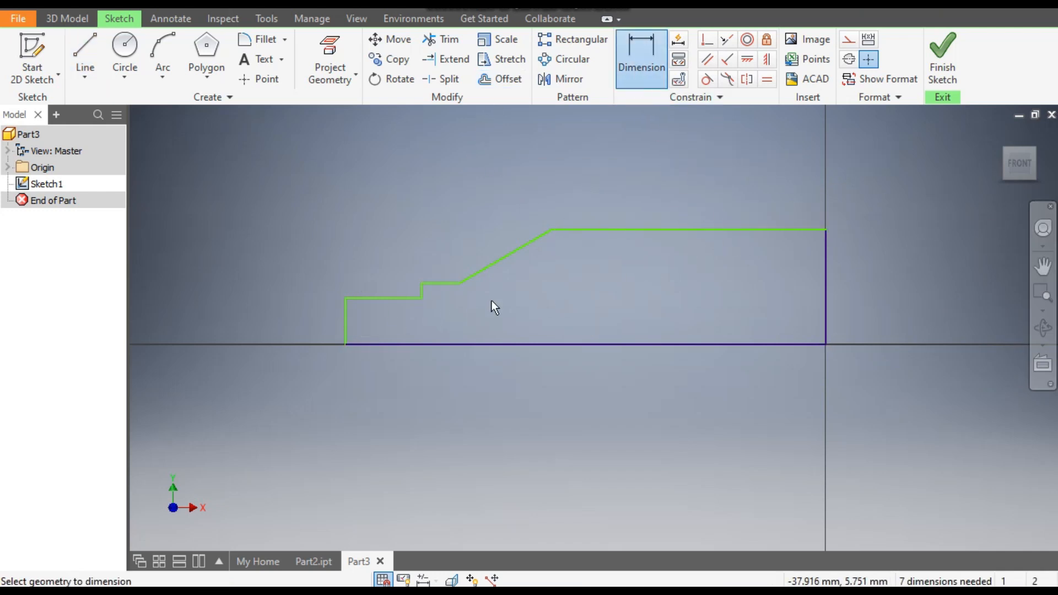
pyautogui.click(670, 229)
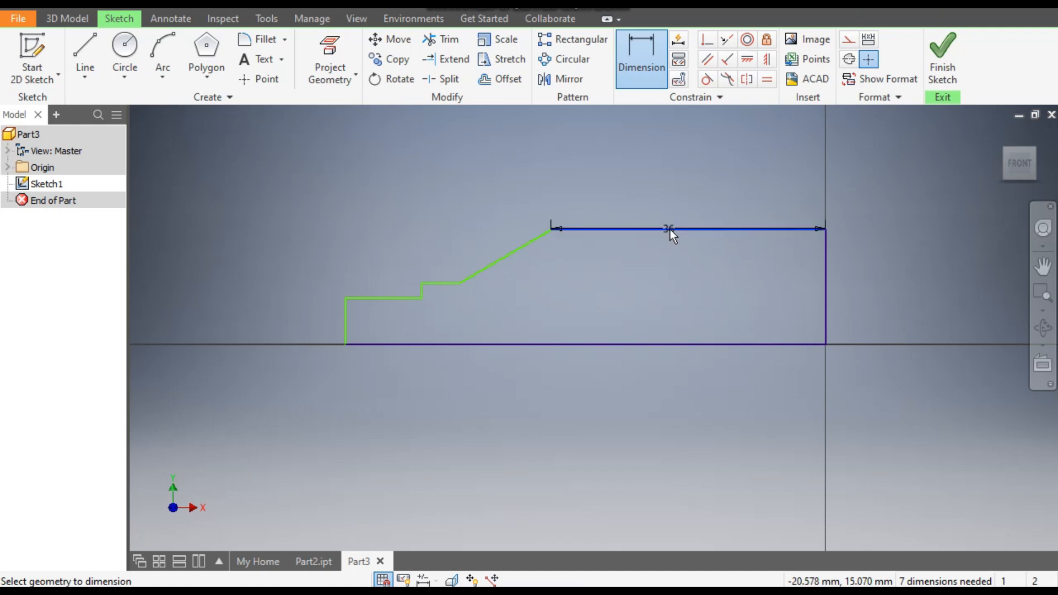
pyautogui.click(678, 191)
pyautogui.write('100')
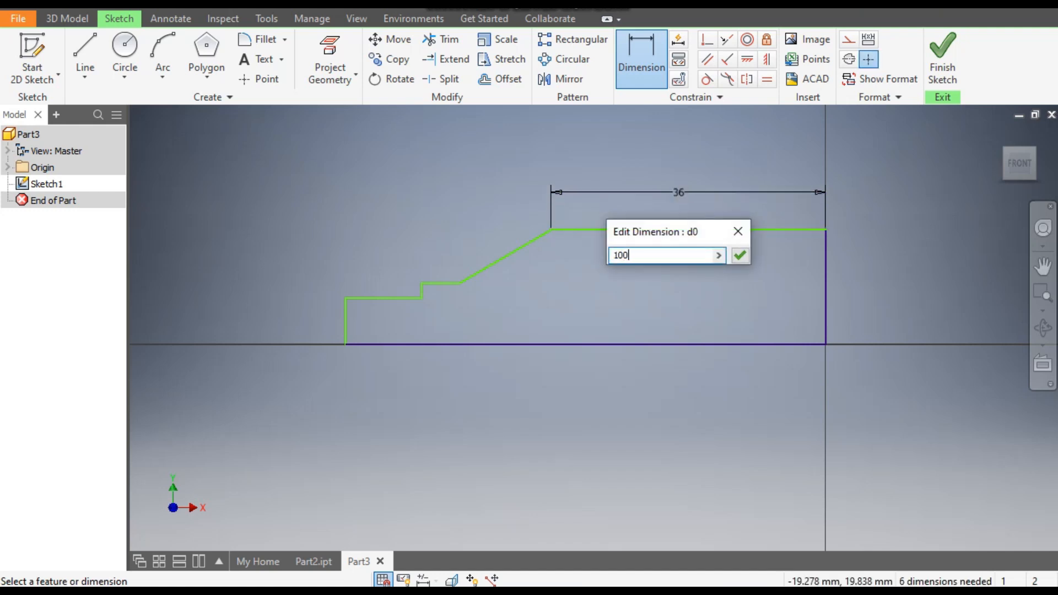
pyautogui.press('Return')
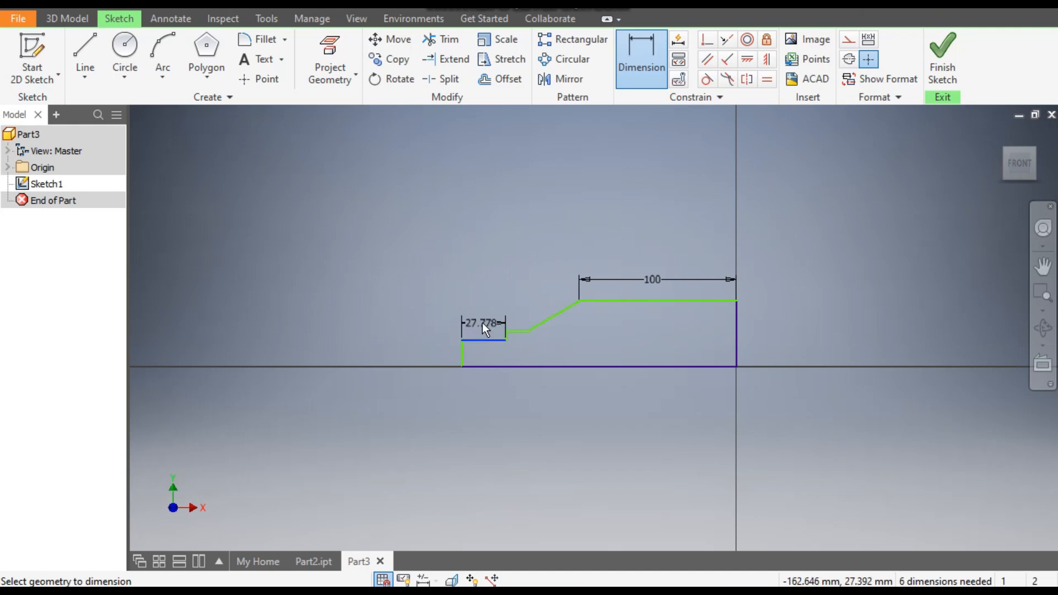
pyautogui.click(481, 322)
pyautogui.write('35')
pyautogui.press('Return')
# Dimension the sloped line's horizontal length to 38 mm and the short ledge beside it to 5 mm.
pyautogui.scroll(3, 508, 319)
pyautogui.click(589, 322)
pyautogui.click(579, 250)
pyautogui.write('38')
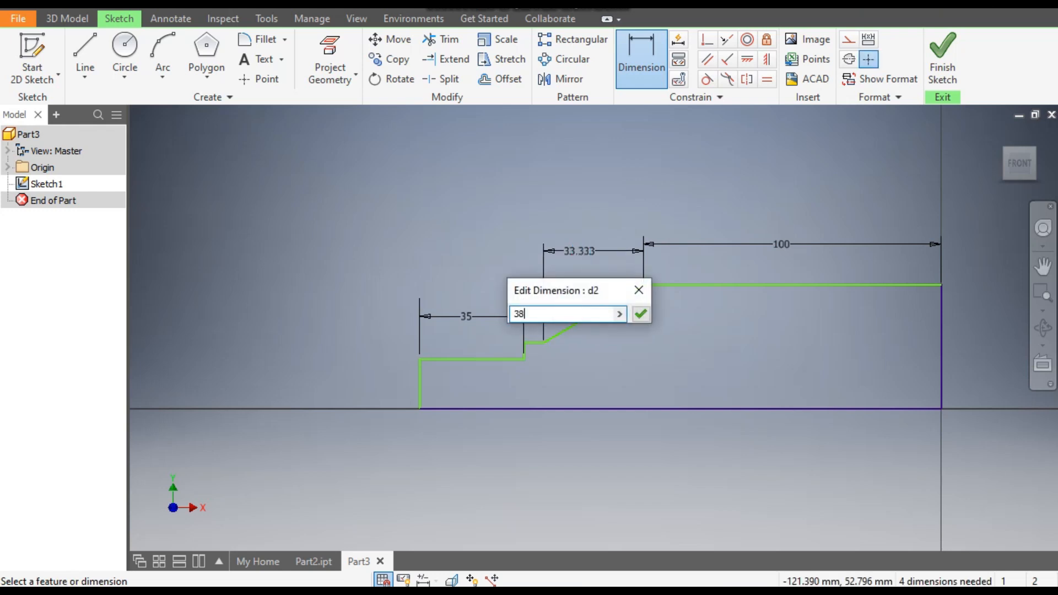
pyautogui.press('Return')
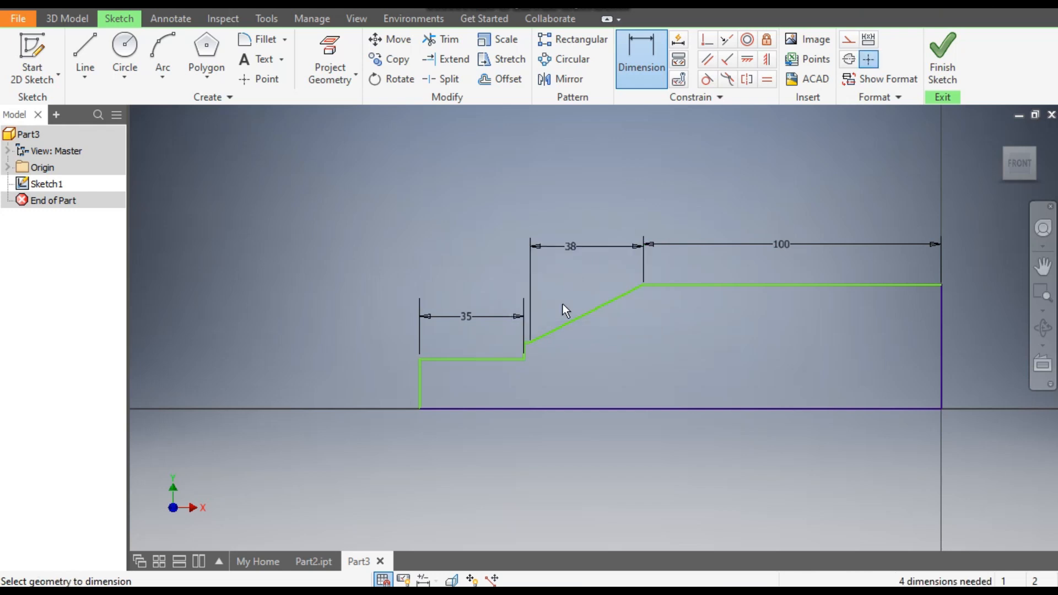
pyautogui.scroll(6, 554, 328)
pyautogui.click(465, 382)
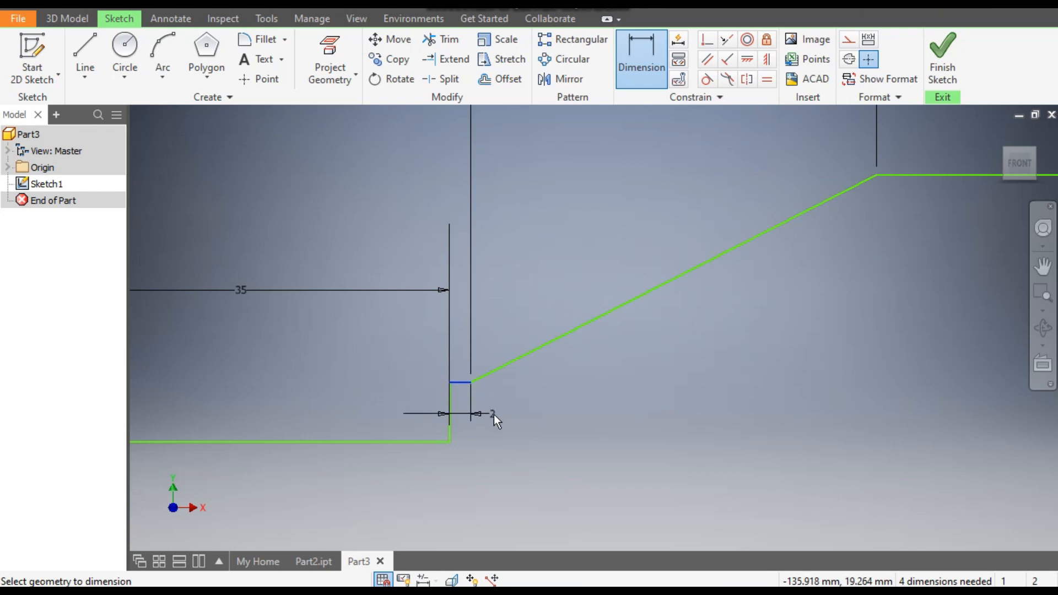
pyautogui.click(493, 414)
pyautogui.write('5')
pyautogui.press('Return')
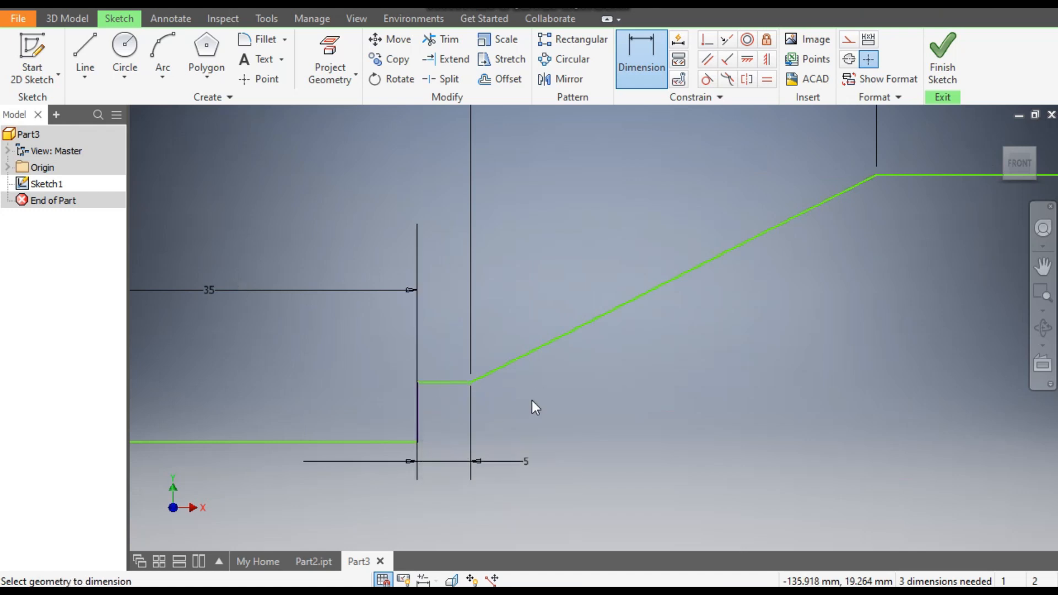
# Dimension the vertical edge at the narrow end to 20 mm and the one at the wide end to 38 mm.
pyautogui.scroll(-4, 600, 360)
pyautogui.moveTo(607, 354)
pyautogui.mouseDown(button='middle')
pyautogui.moveTo(557, 371)
pyautogui.moveTo(541, 361)
pyautogui.mouseUp(button='middle')
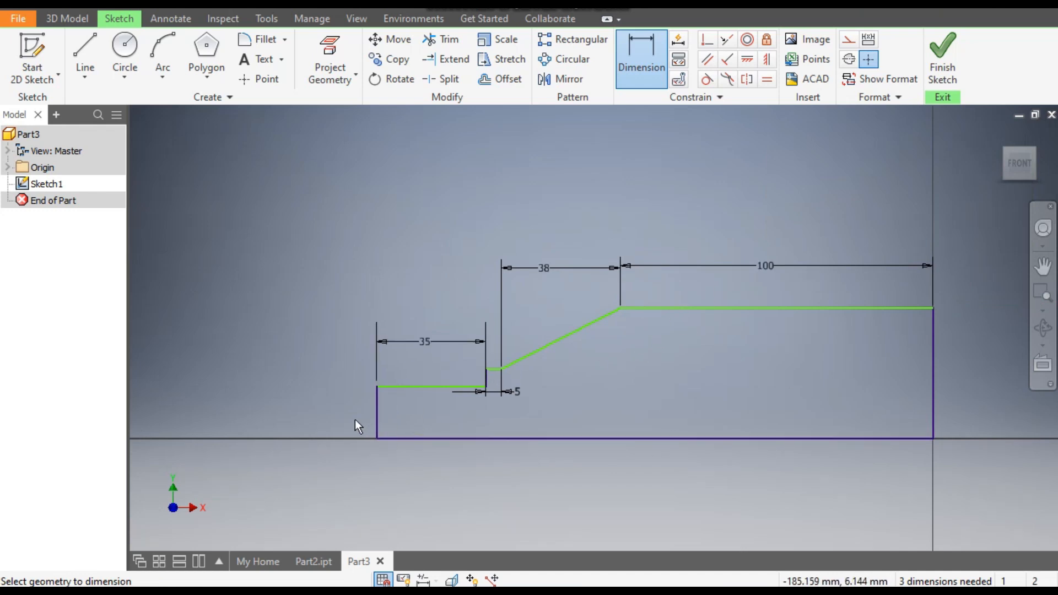
pyautogui.click(377, 416)
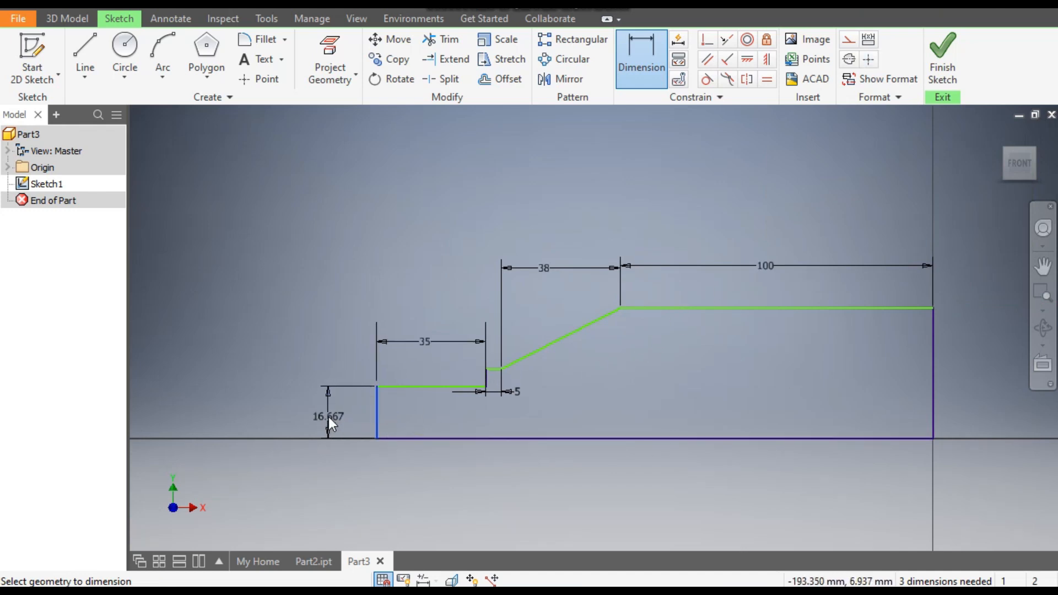
pyautogui.click(329, 417)
pyautogui.write('20')
pyautogui.press('Return')
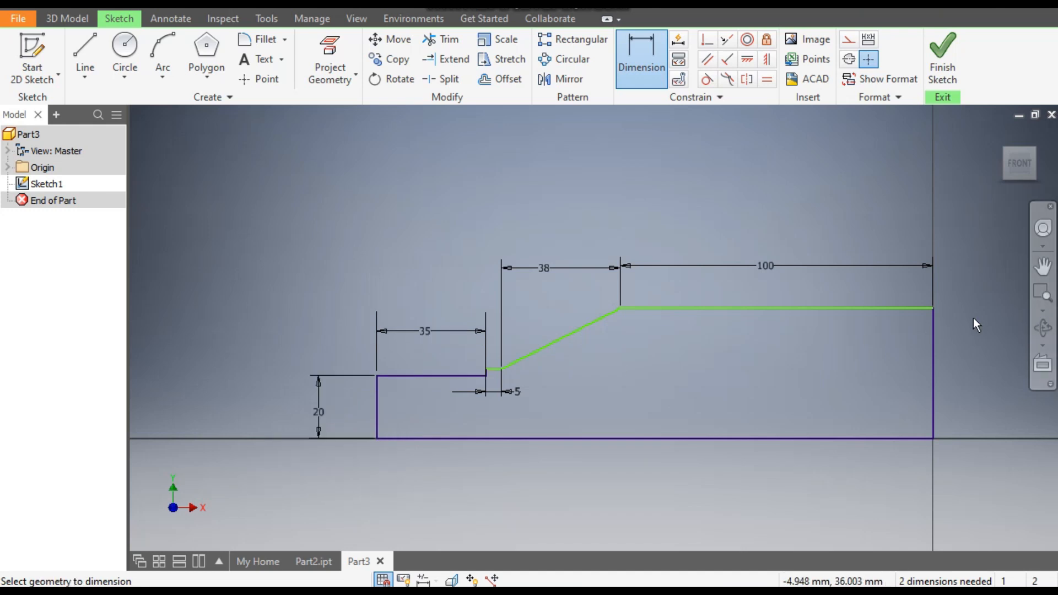
pyautogui.click(934, 353)
pyautogui.click(967, 355)
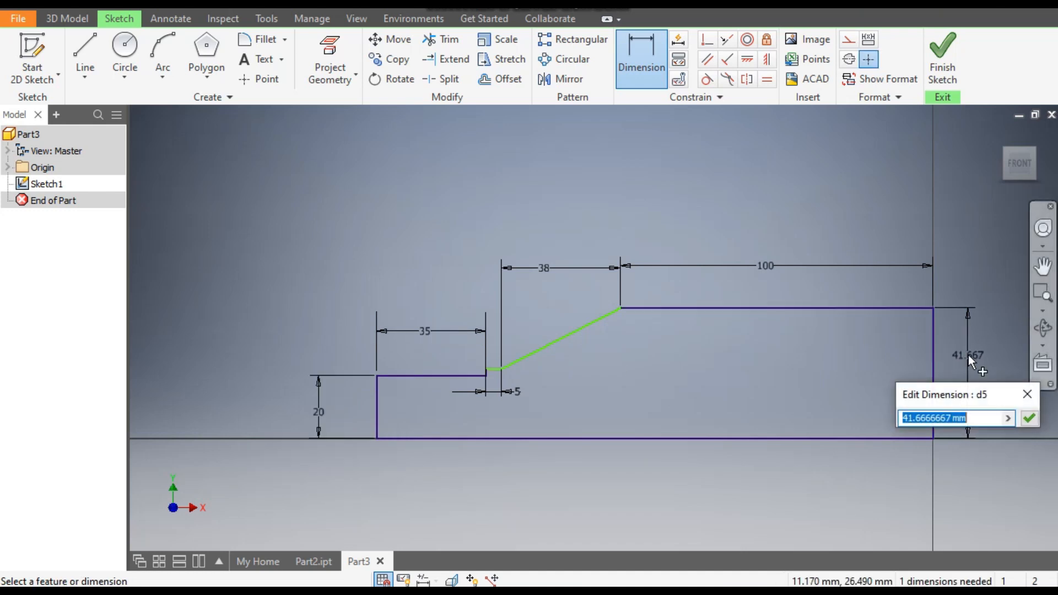
pyautogui.write('38')
pyautogui.press('Return')
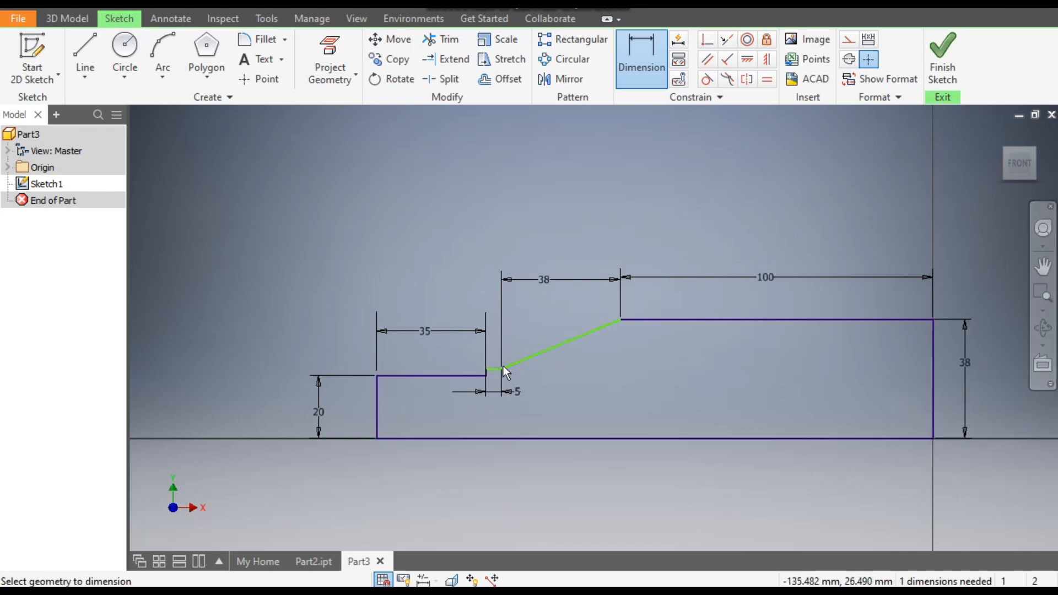
# Dimension the small vertical step next to the ledge to 2 mm and finish the sketch.
pyautogui.scroll(5, 487, 375)
pyautogui.click(489, 355)
pyautogui.click(437, 358)
pyautogui.write('2')
pyautogui.press('Return')
pyautogui.scroll(-5, 492, 252)
pyautogui.moveTo(542, 261)
pyautogui.mouseDown(button='middle')
pyautogui.moveTo(538, 297)
pyautogui.moveTo(459, 327)
pyautogui.mouseUp(button='middle')
pyautogui.scroll(2, 518, 309)
pyautogui.scroll(-3, 485, 321)
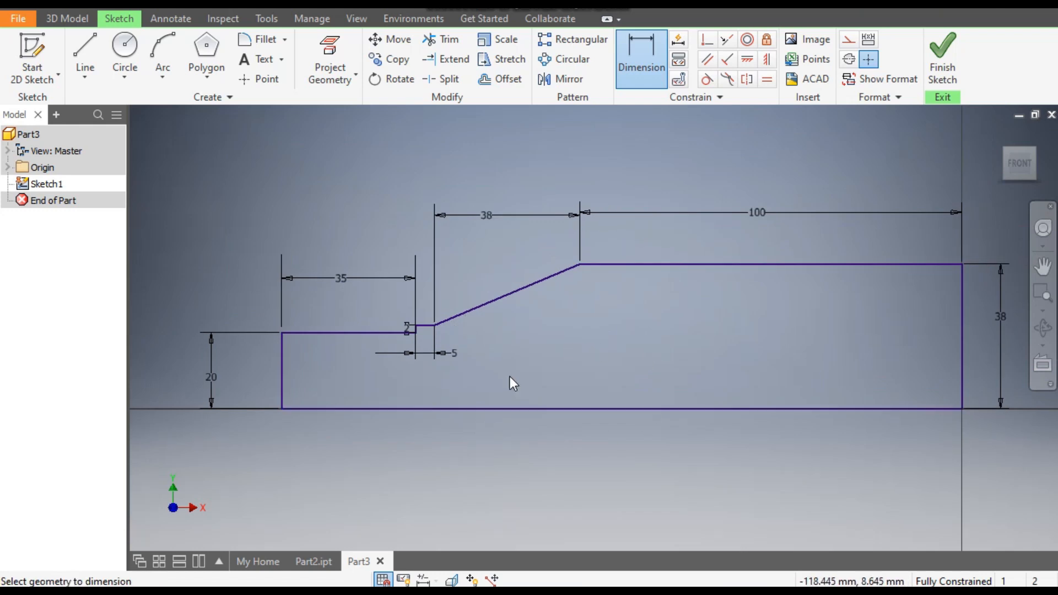
pyautogui.press('Escape')
pyautogui.scroll(-1, 557, 346)
pyautogui.moveTo(556, 346)
pyautogui.mouseDown(button='middle')
pyautogui.moveTo(529, 342)
pyautogui.moveTo(541, 341)
pyautogui.mouseUp(button='middle')
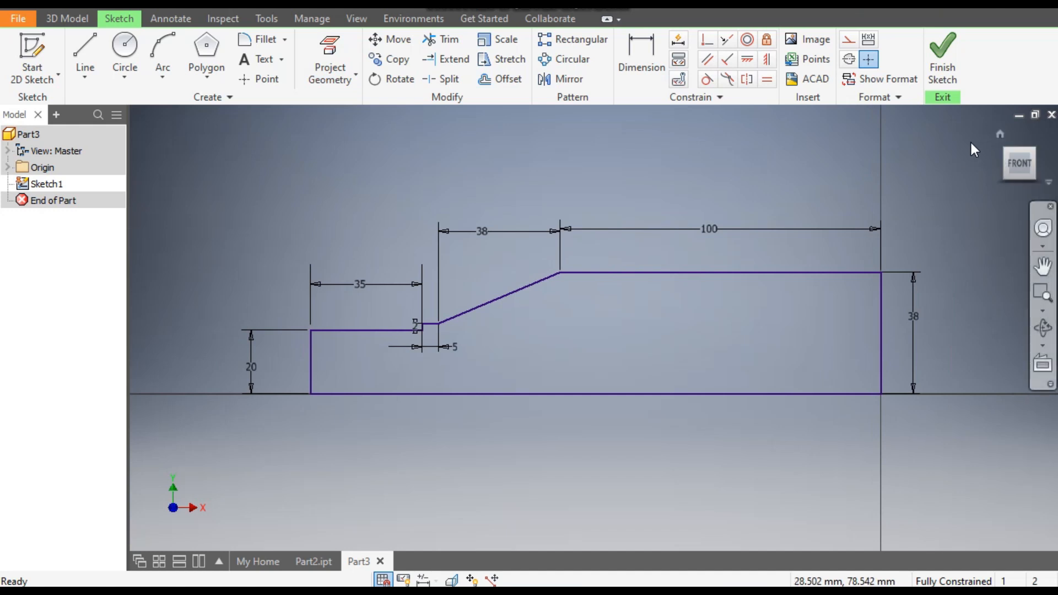
pyautogui.click(940, 52)
# Revolve the profile with full extents around its long base line into a solid stepped shaft.
pyautogui.moveTo(790, 378)
pyautogui.mouseDown(button='middle')
pyautogui.moveTo(761, 403)
pyautogui.moveTo(817, 403)
pyautogui.moveTo(789, 447)
pyautogui.moveTo(790, 472)
pyautogui.mouseUp(button='middle')
pyautogui.scroll(2, 760, 403)
pyautogui.scroll(1, 817, 403)
pyautogui.click(127, 61)
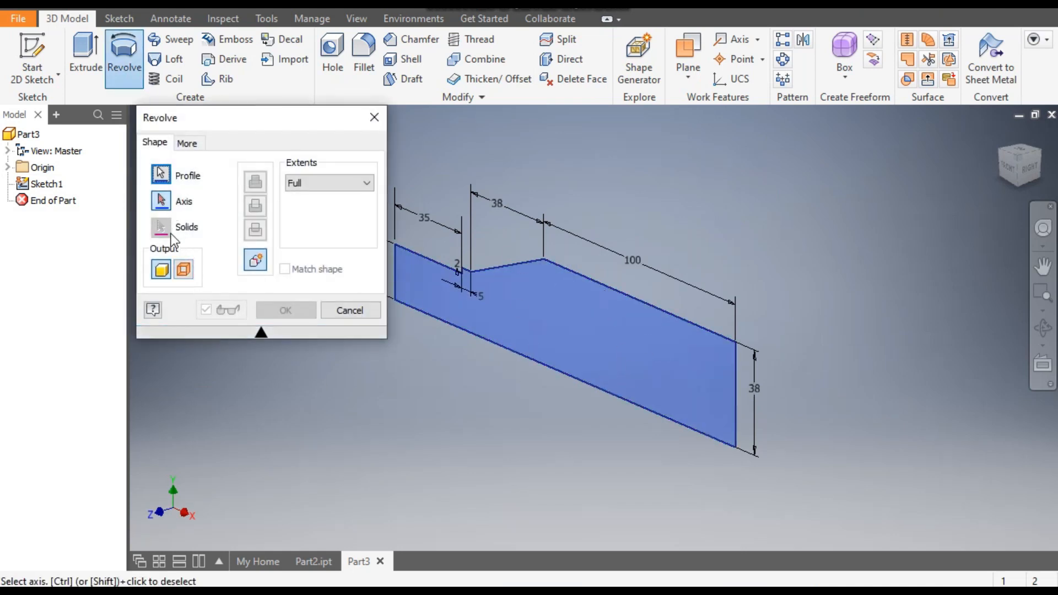
pyautogui.moveTo(566, 380); pyautogui.dragTo(706, 392, button='middle')
pyautogui.click(709, 391)
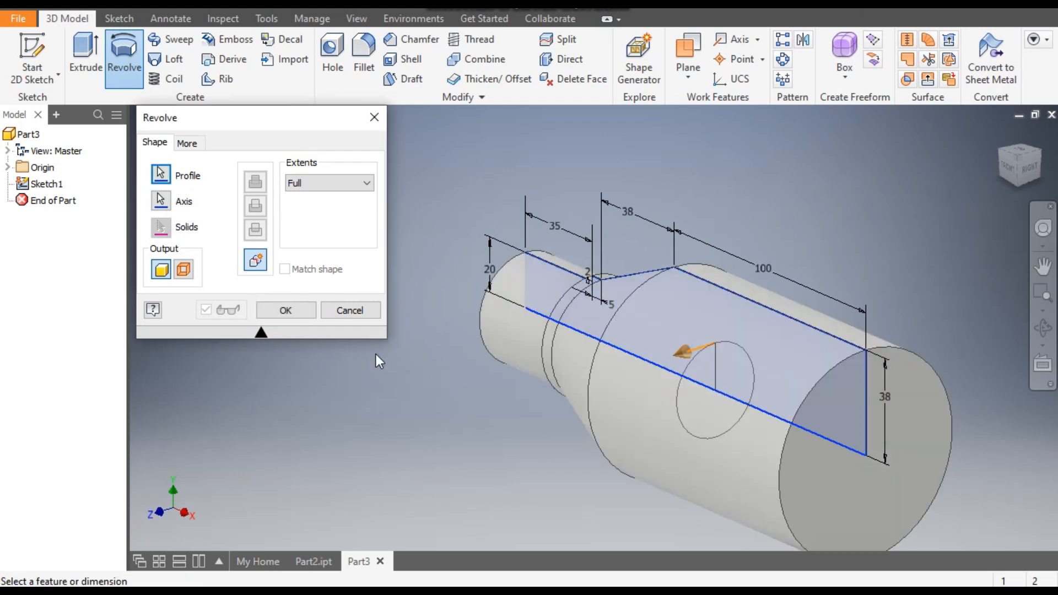
pyautogui.click(298, 309)
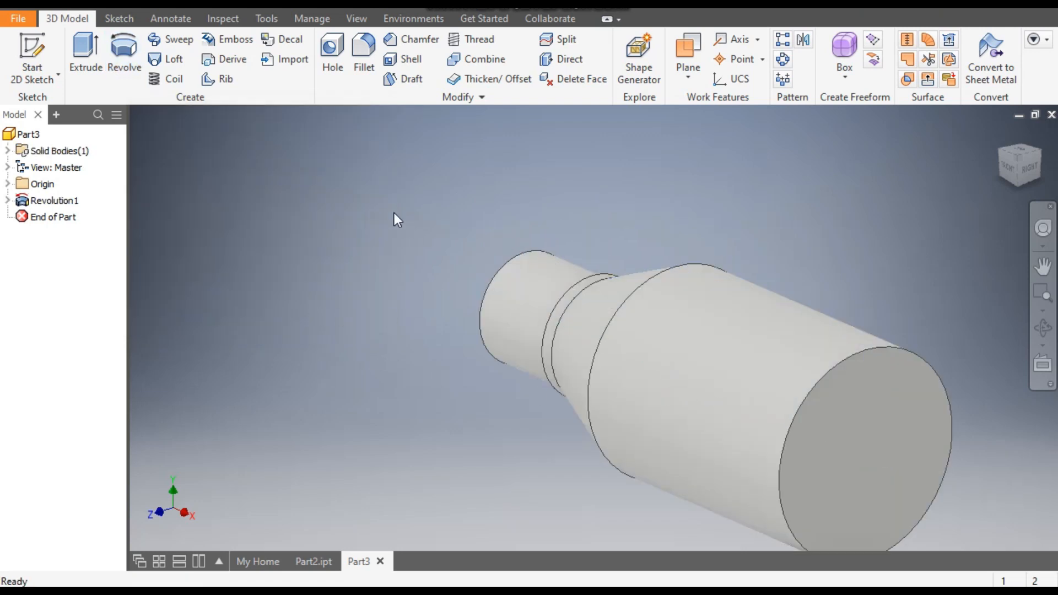
# Sketch an 85.5 mm diameter circle centred on the shaft's large end face and finish the sketch.
pyautogui.click(885, 417)
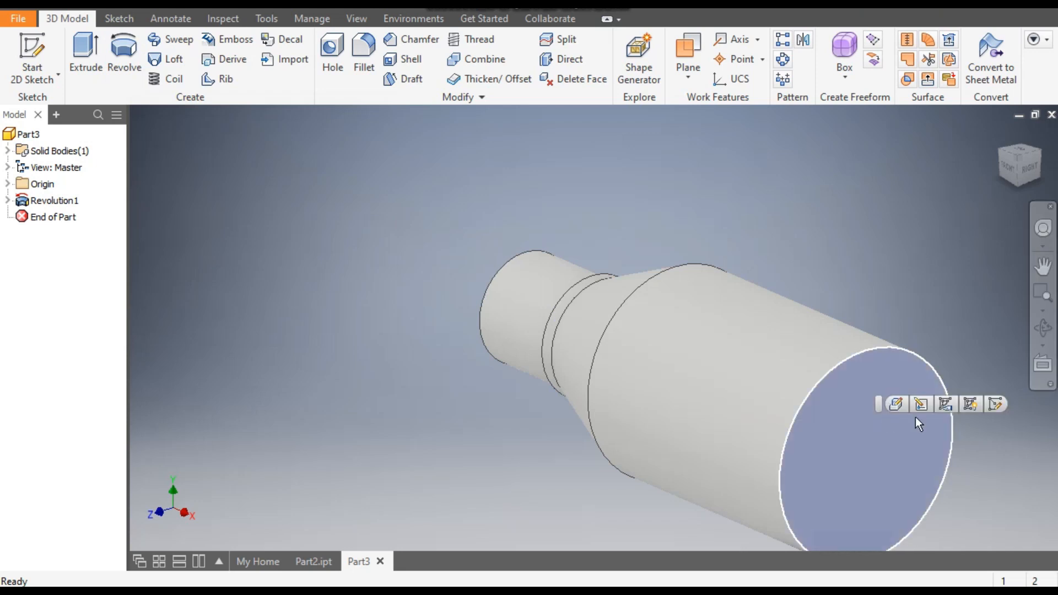
pyautogui.click(993, 405)
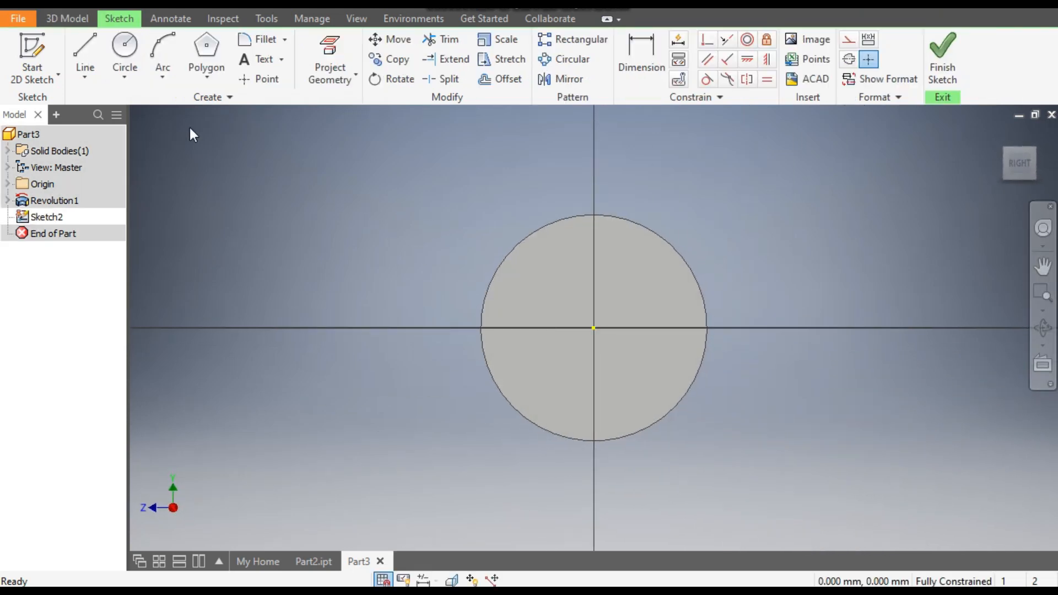
pyautogui.click(124, 50)
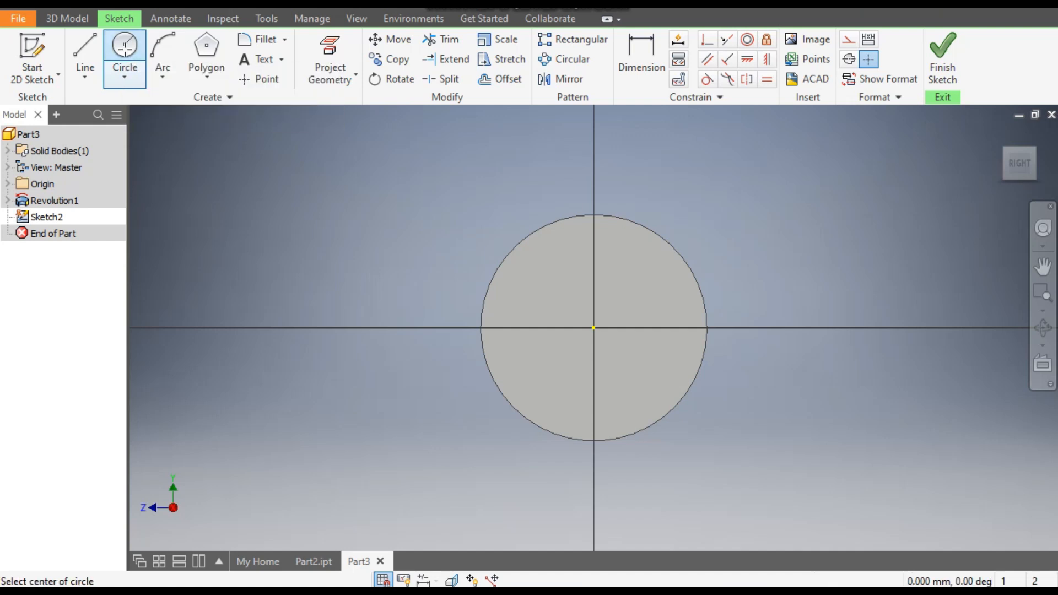
pyautogui.click(593, 328)
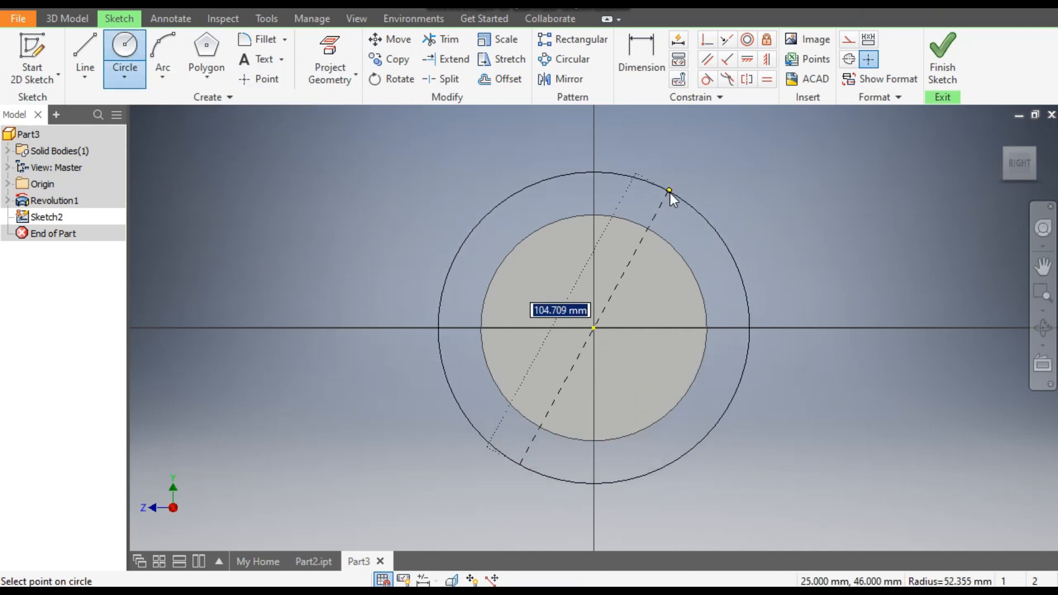
pyautogui.write('85.5')
pyautogui.press('Return')
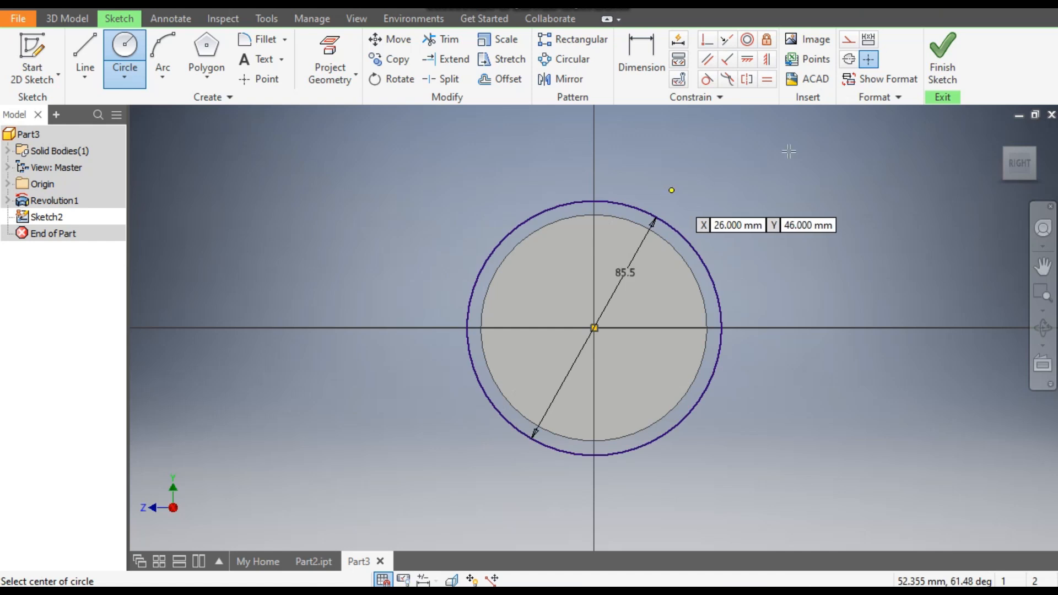
pyautogui.click(950, 51)
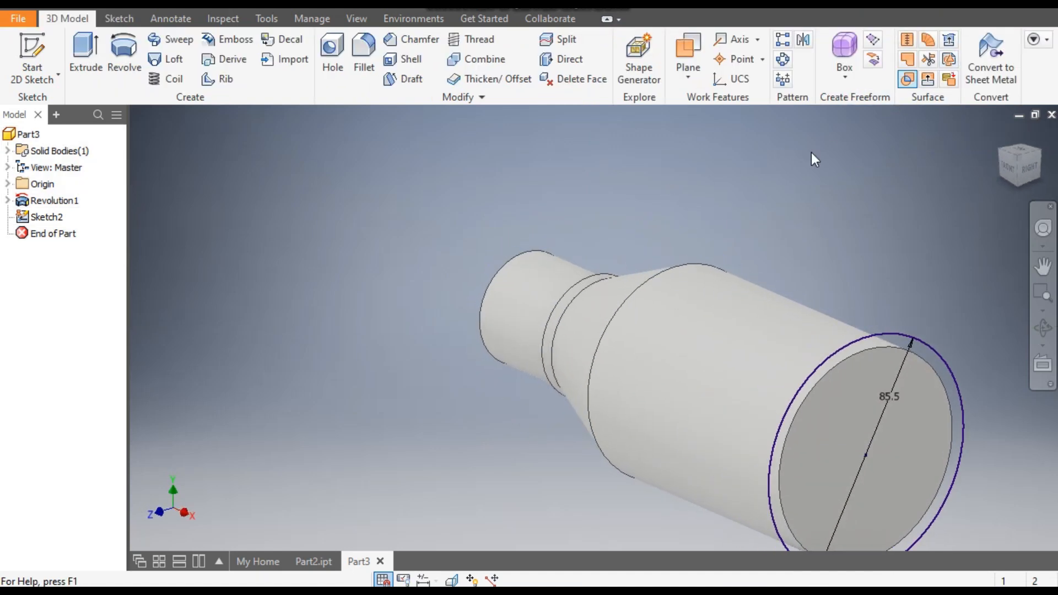
# Extrude the whole area of the 85.5 mm circle 5 mm outward from the shaft's end face as a joined disc.
pyautogui.click(77, 55)
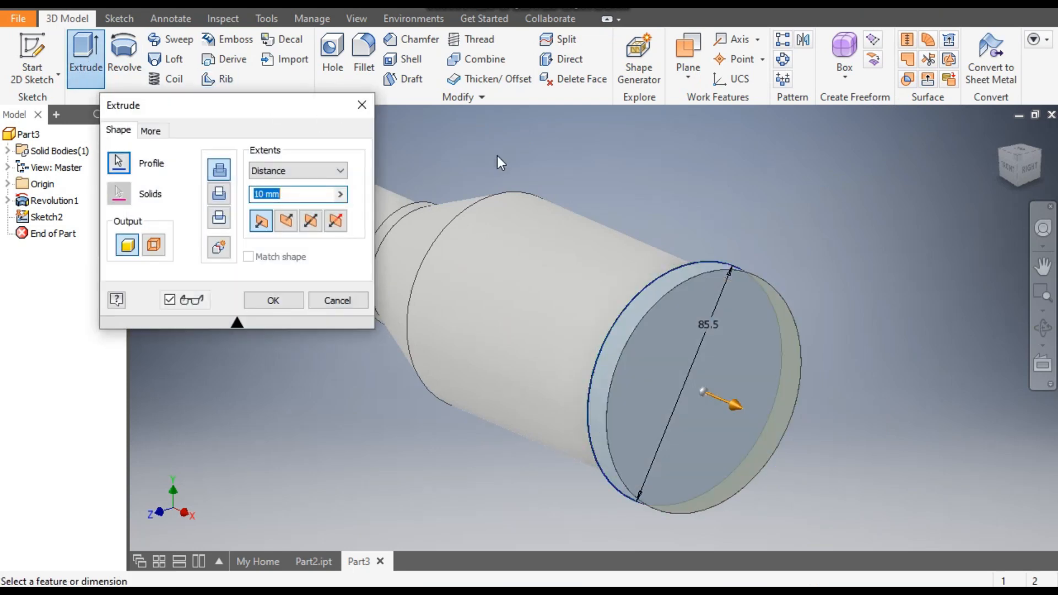
pyautogui.write('5')
pyautogui.click(289, 300)
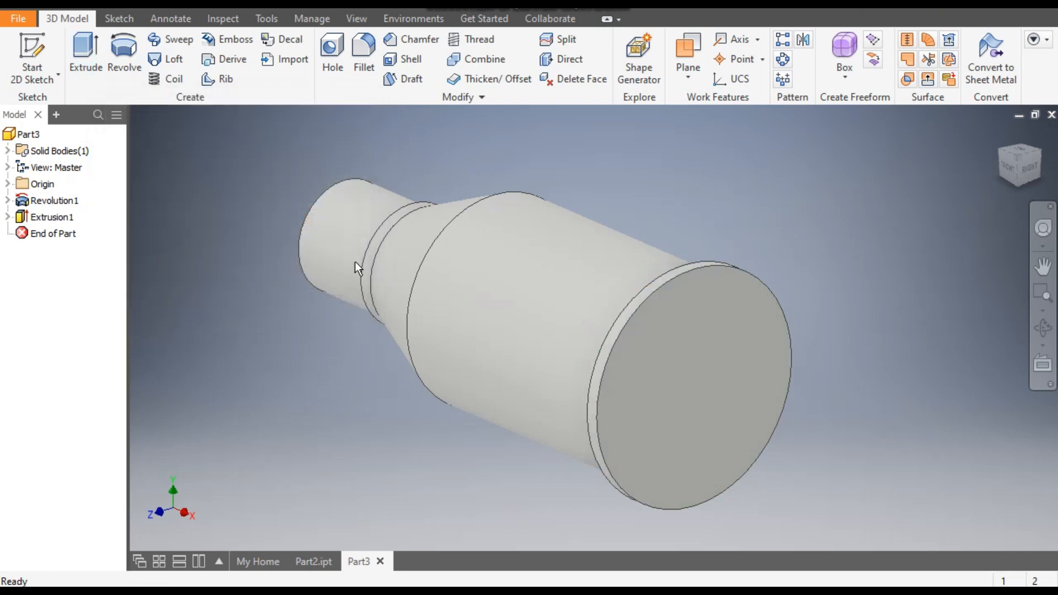
# Start a sketch on the disc's outer face and draw a 45 mm diameter circle on the vertical axis, about 95 mm above the centre.
pyautogui.click(712, 337)
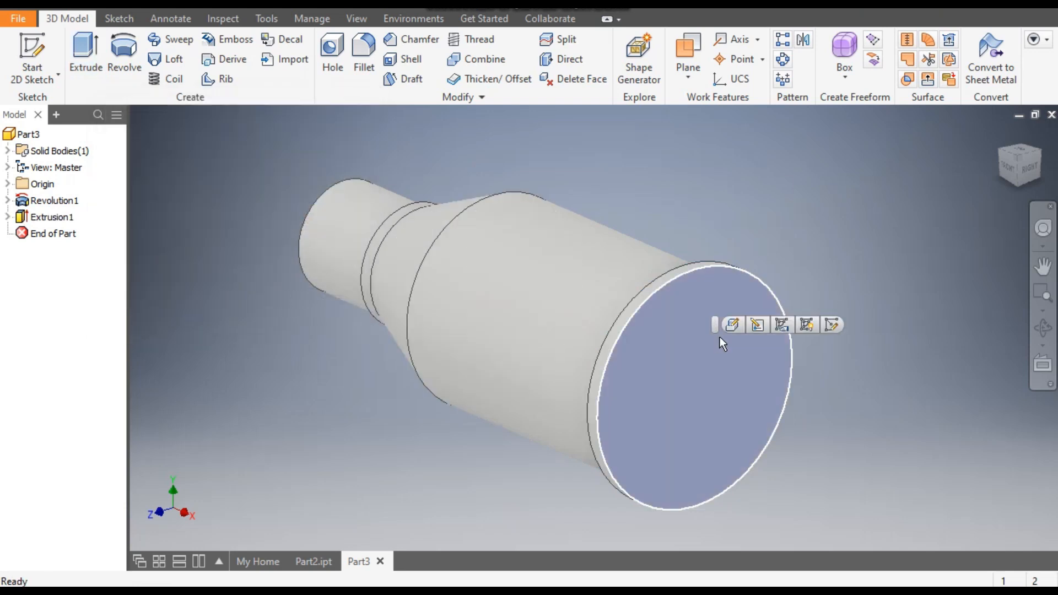
pyautogui.click(832, 324)
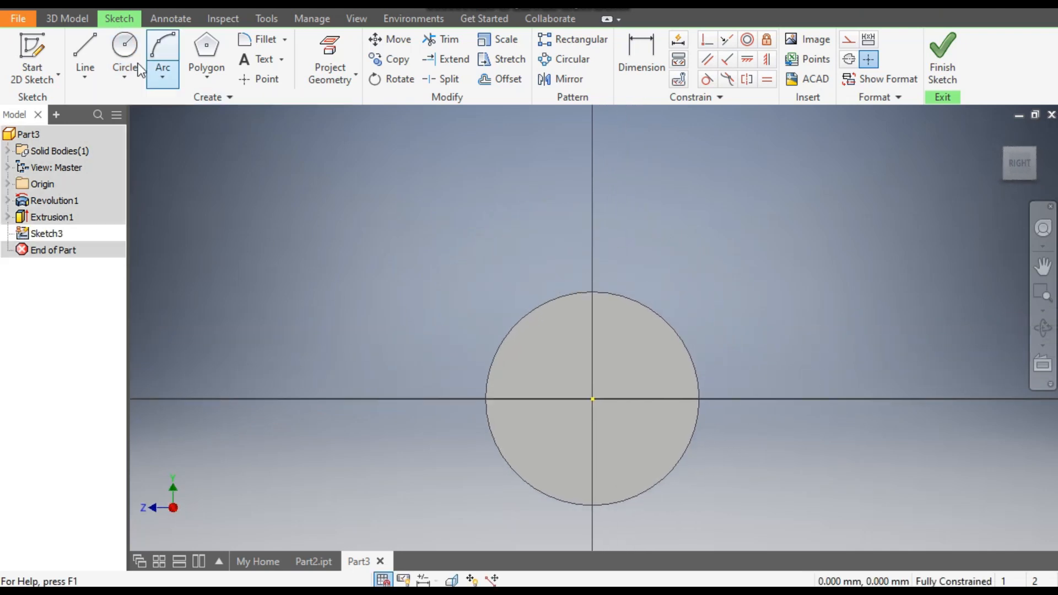
pyautogui.click(124, 49)
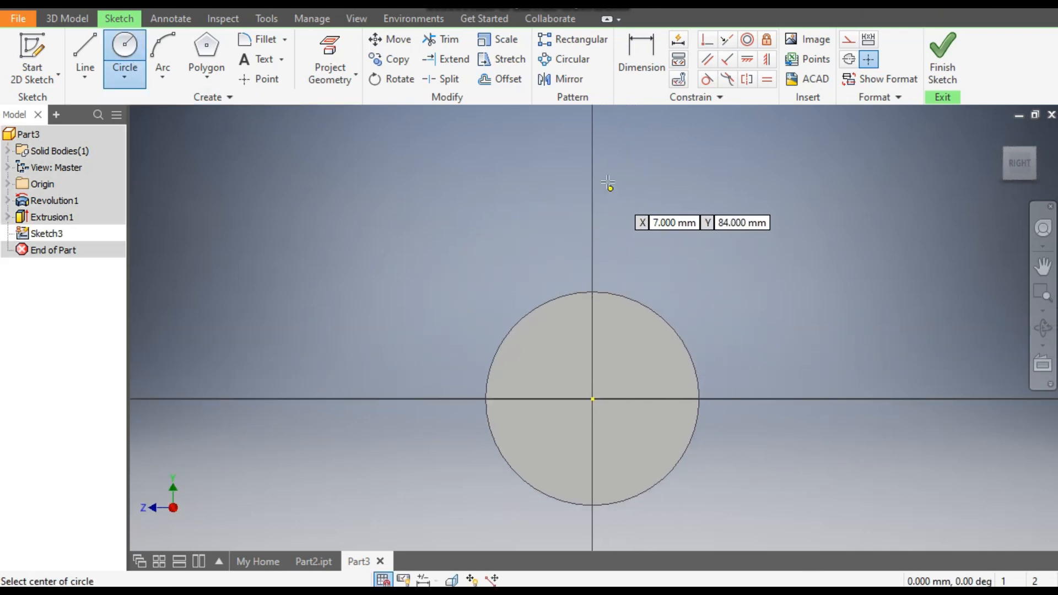
pyautogui.click(592, 162)
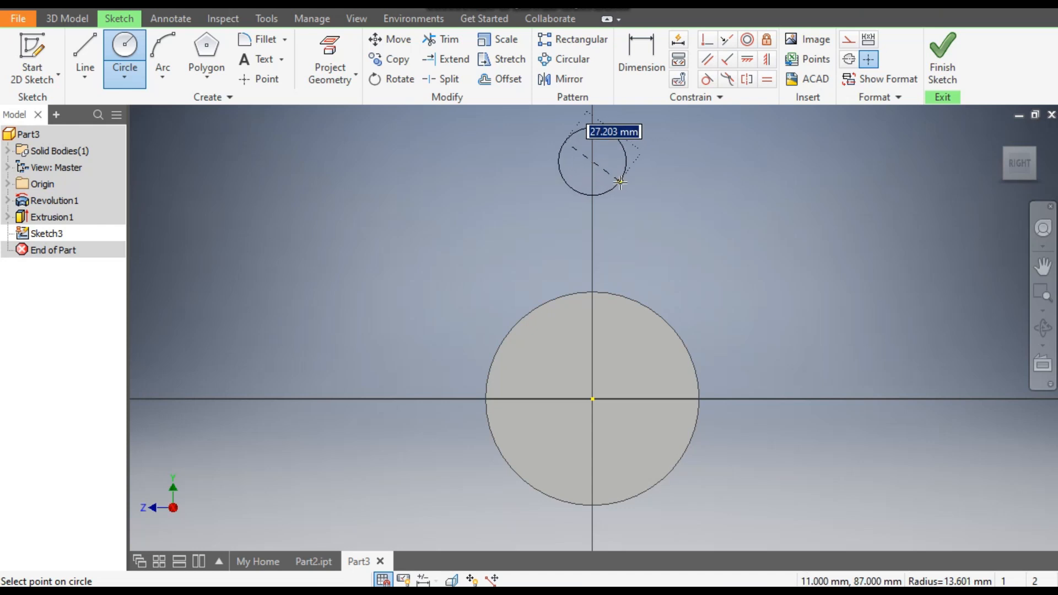
pyautogui.write('45')
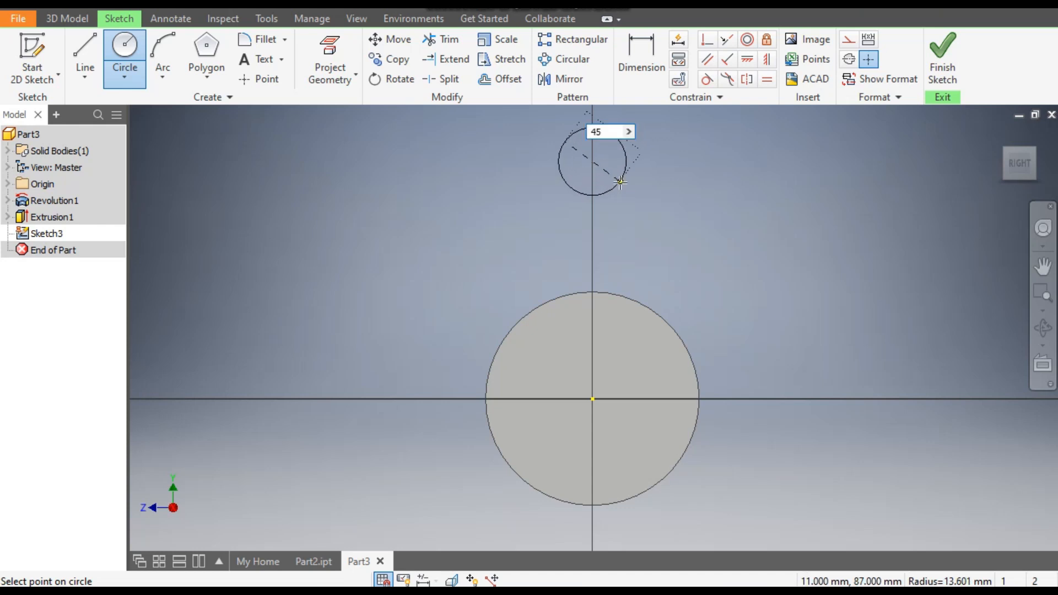
pyautogui.press('Return')
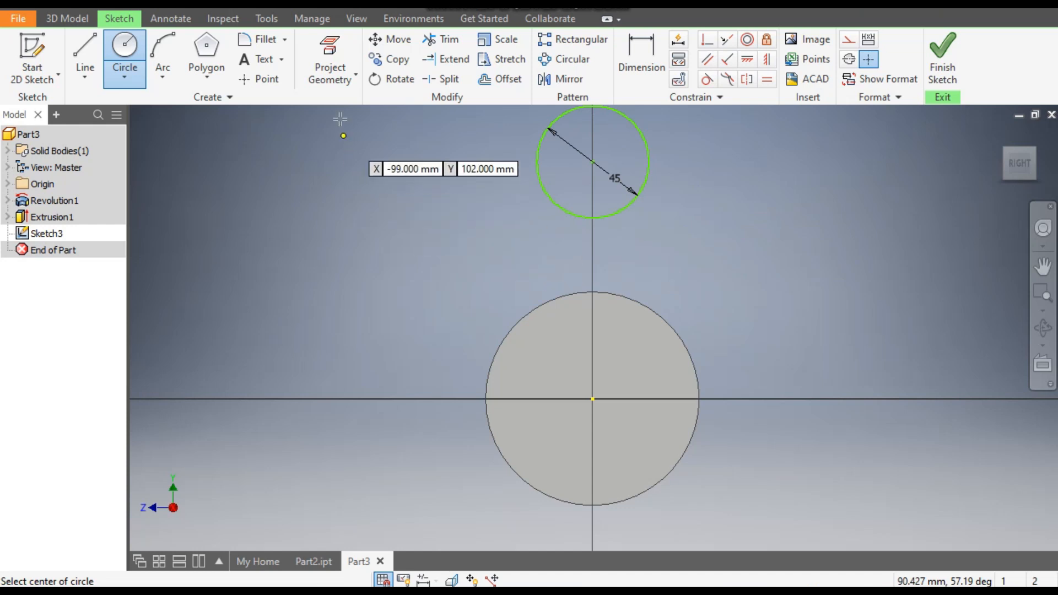
# Project the disc's circular edge into the sketch and draw a slanted line down each side from the 45 mm circle to the disc.
pyautogui.click(332, 56)
pyautogui.click(629, 293)
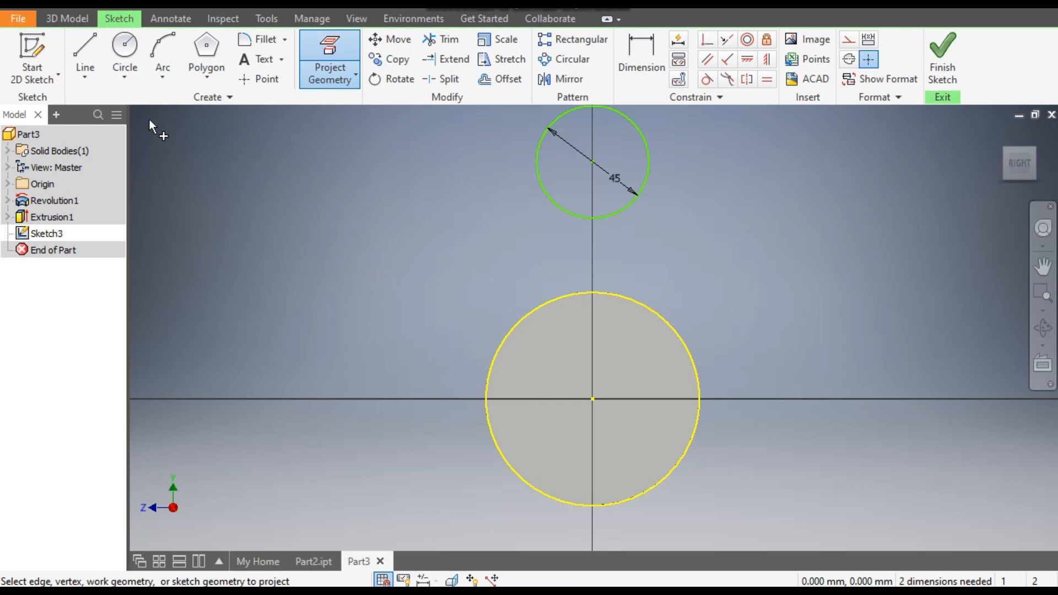
pyautogui.click(85, 48)
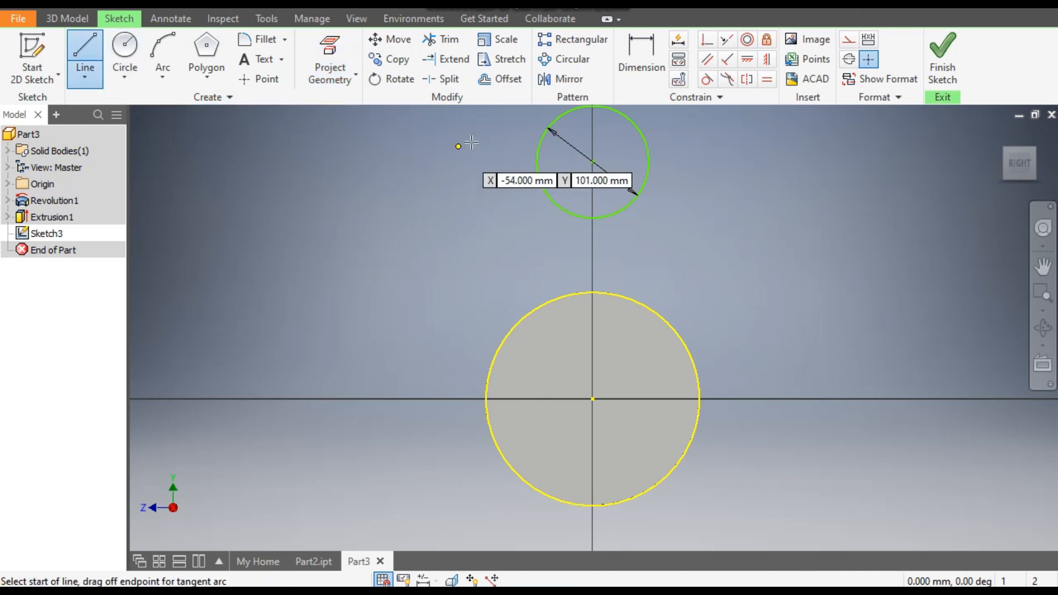
pyautogui.click(537, 162)
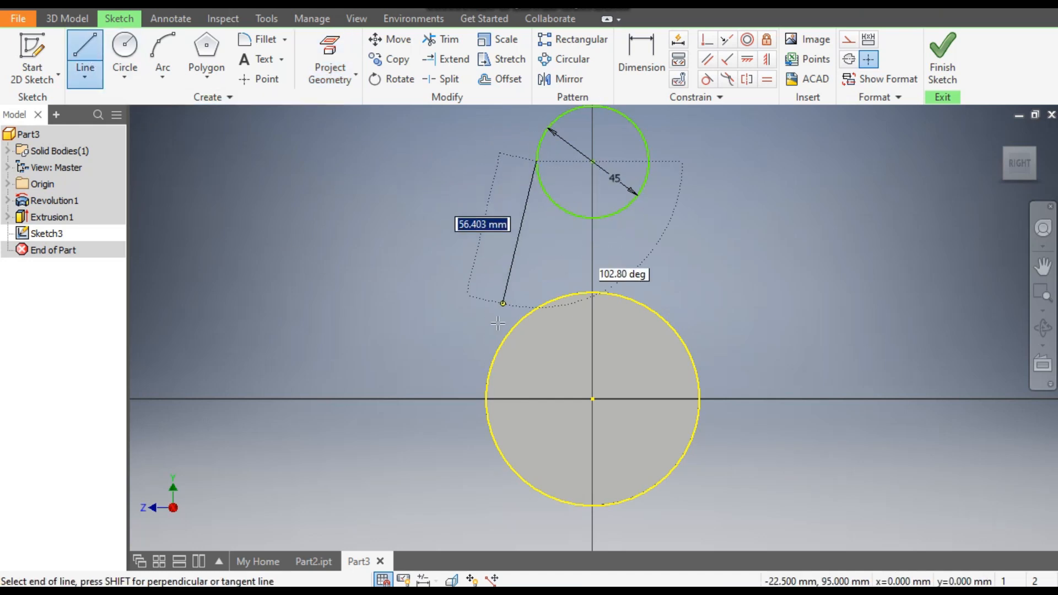
pyautogui.doubleClick(486, 399)
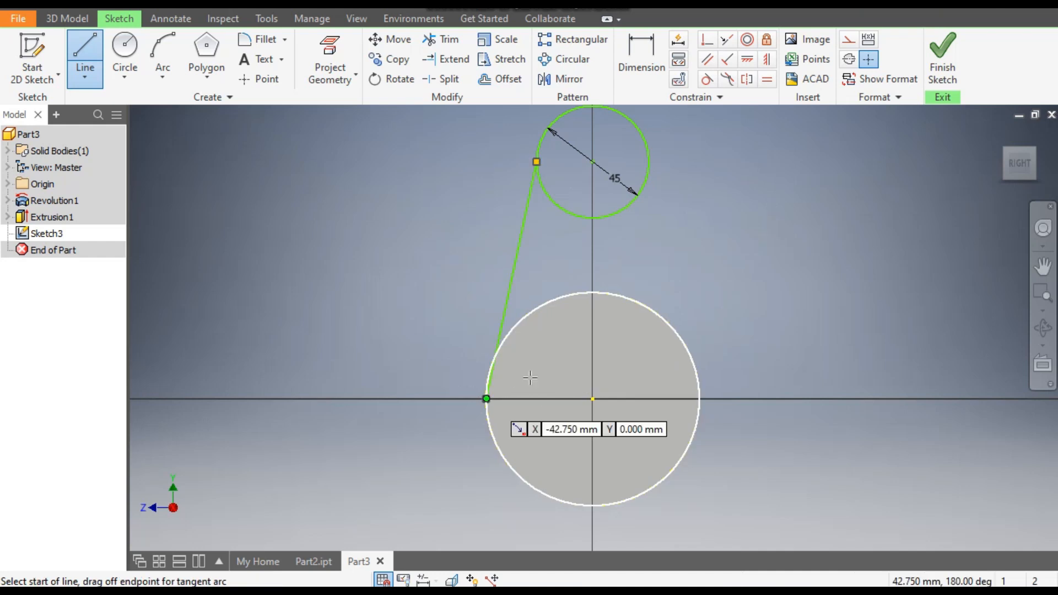
pyautogui.click(649, 162)
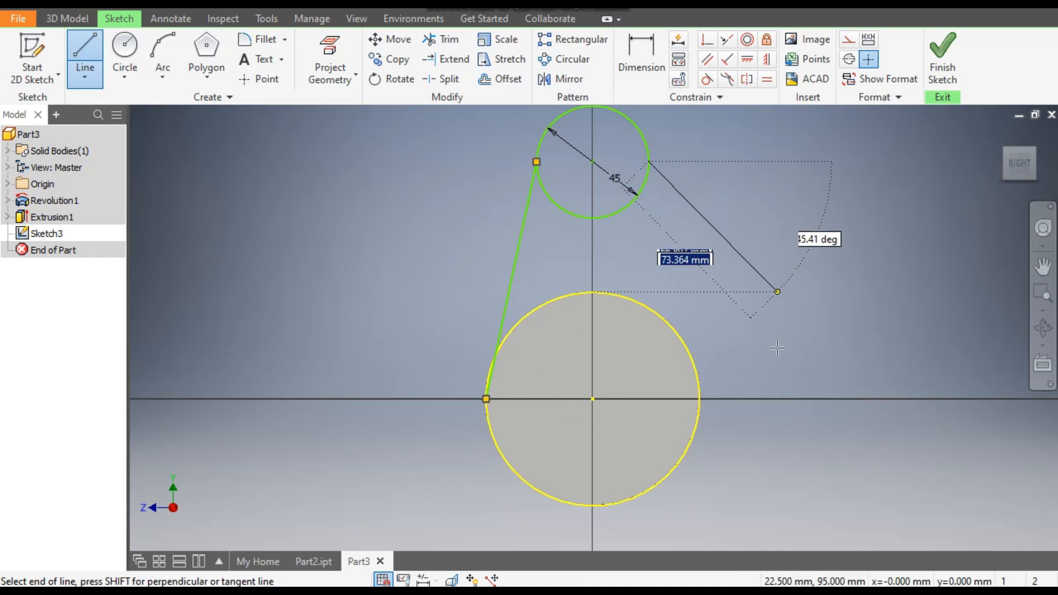
pyautogui.click(710, 421)
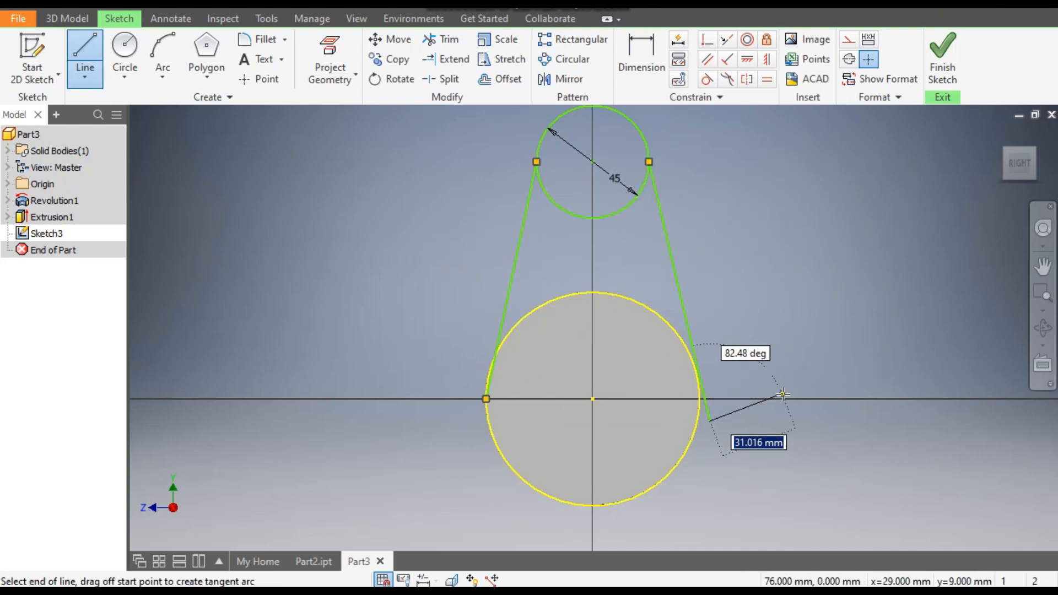
pyautogui.press('Escape')
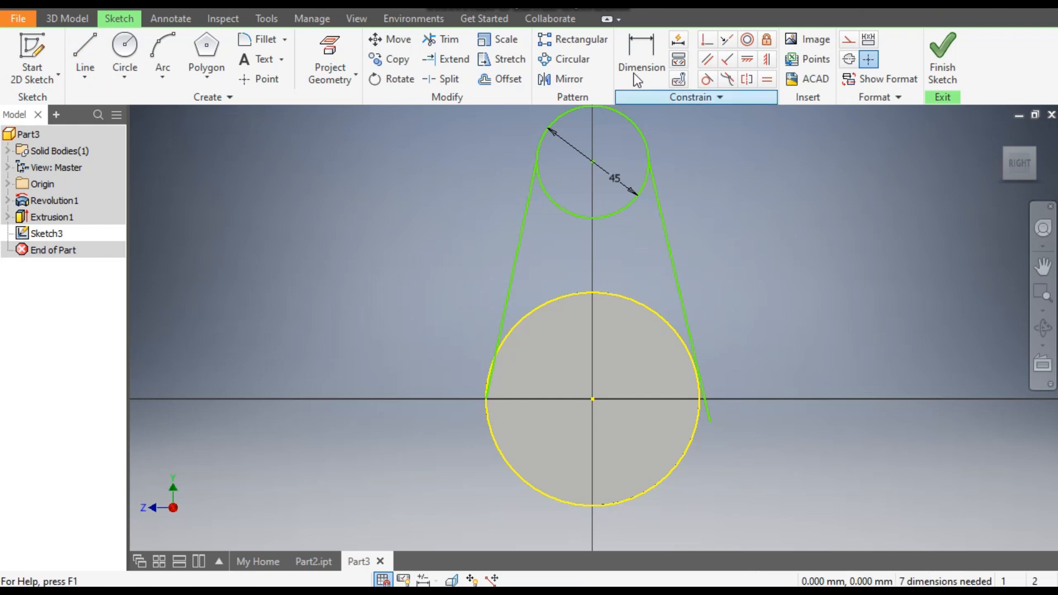
# Dimension the distance between the centres of the 45 mm circle and the disc to 115 mm.
pyautogui.click(640, 58)
pyautogui.click(639, 131)
pyautogui.click(593, 399)
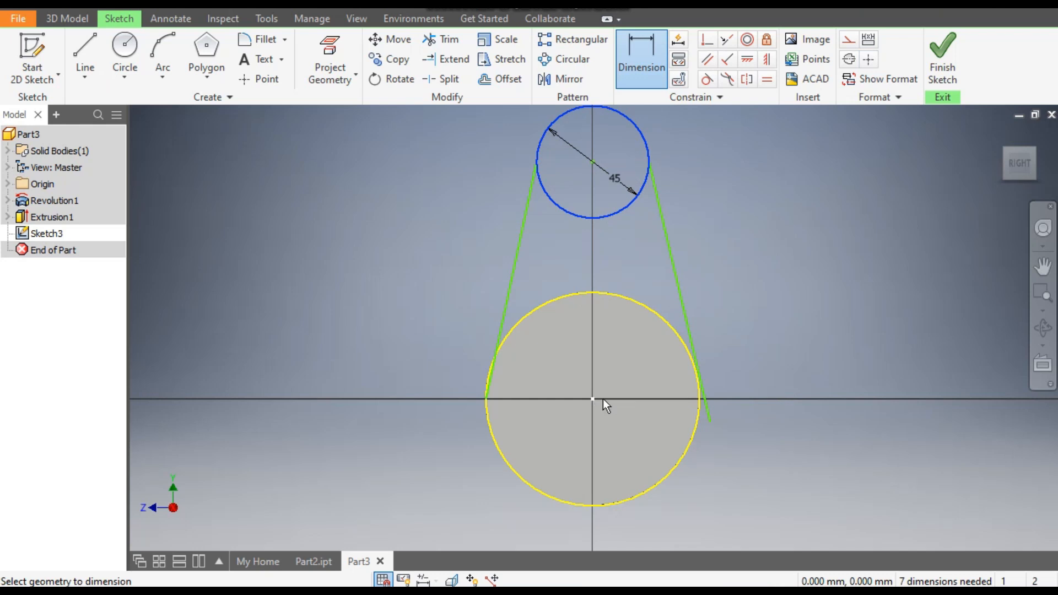
pyautogui.click(748, 330)
pyautogui.write('11')
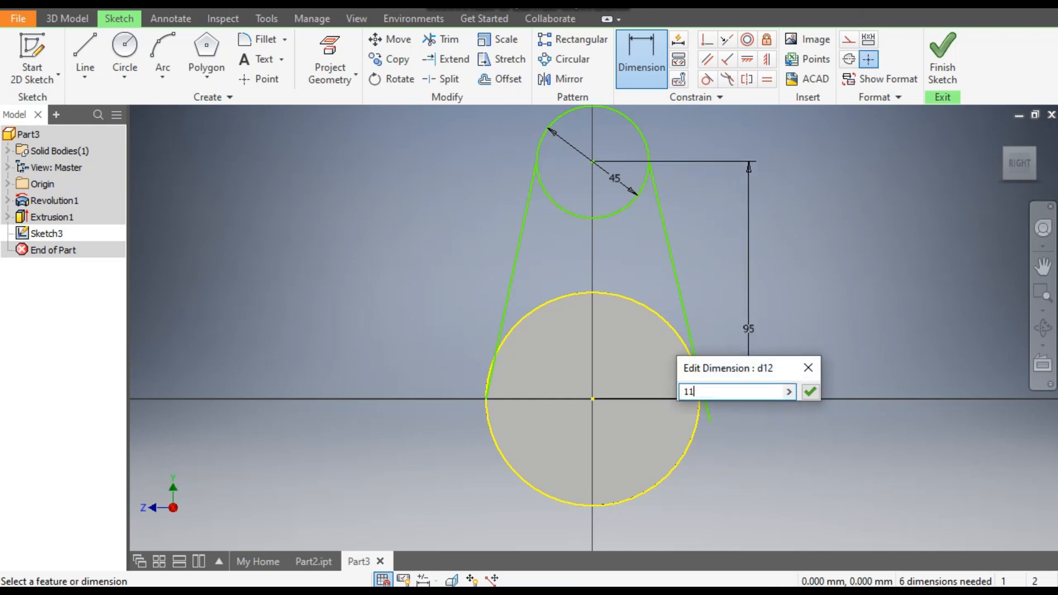
pyautogui.write('5')
pyautogui.press('Return')
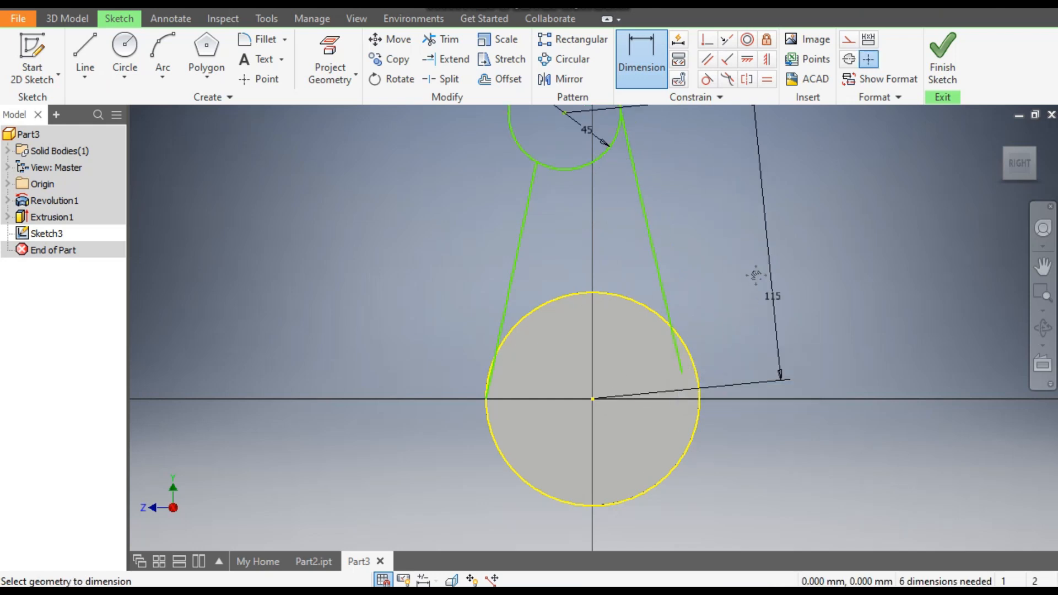
# Align the 45 mm circle's centre with the disc's centre using a vertical constraint.
pyautogui.moveTo(750, 276); pyautogui.dragTo(812, 345, button='middle')
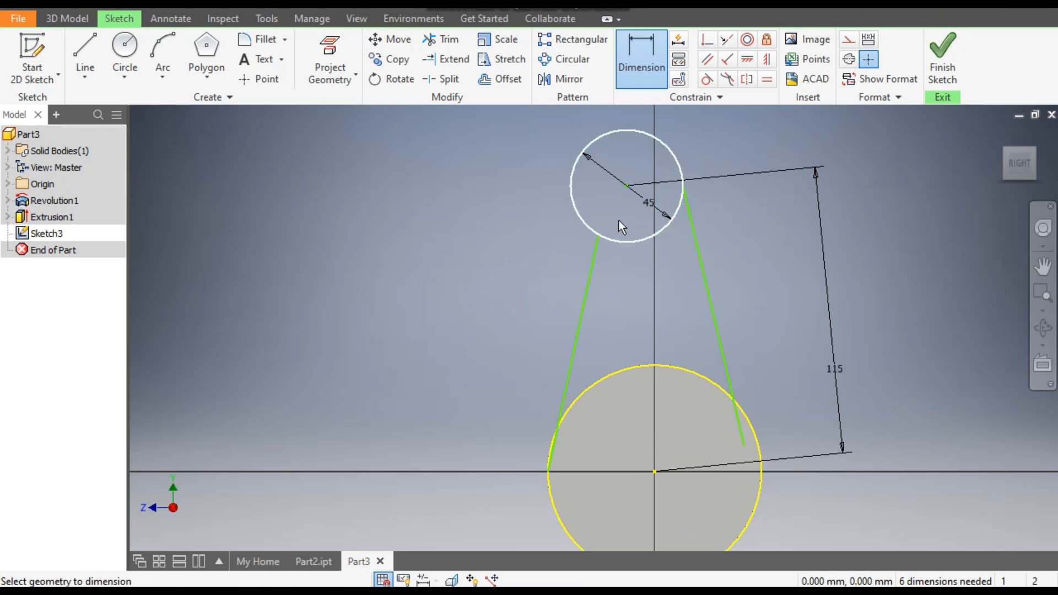
pyautogui.click(709, 194)
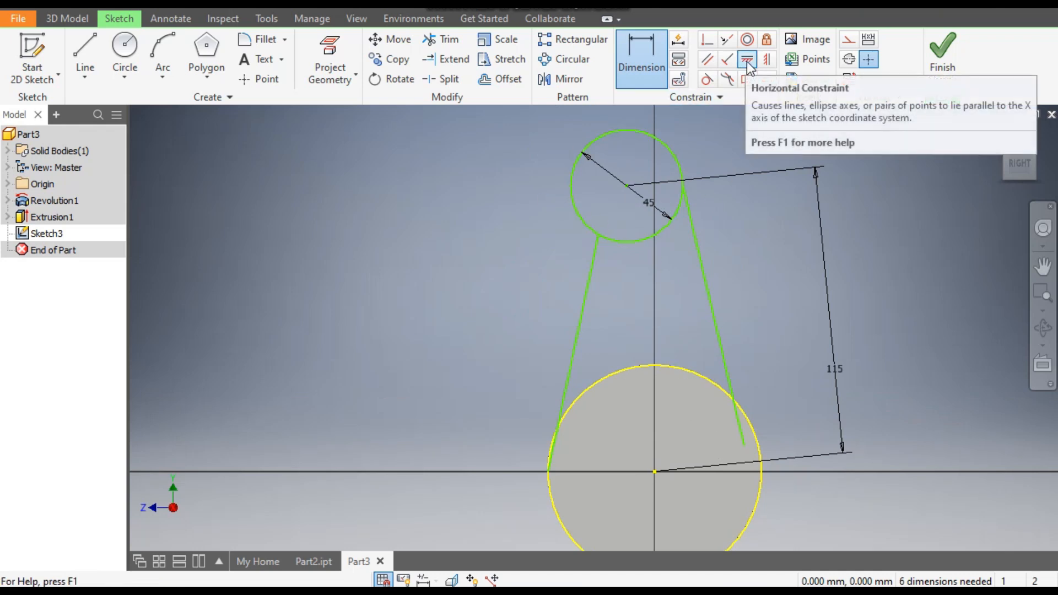
pyautogui.click(767, 60)
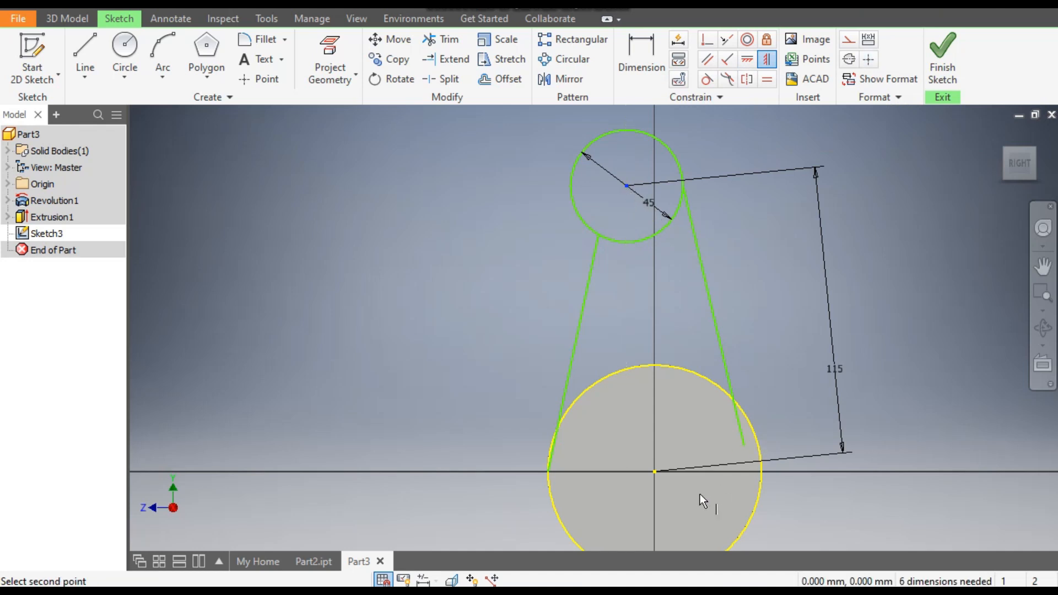
pyautogui.click(655, 473)
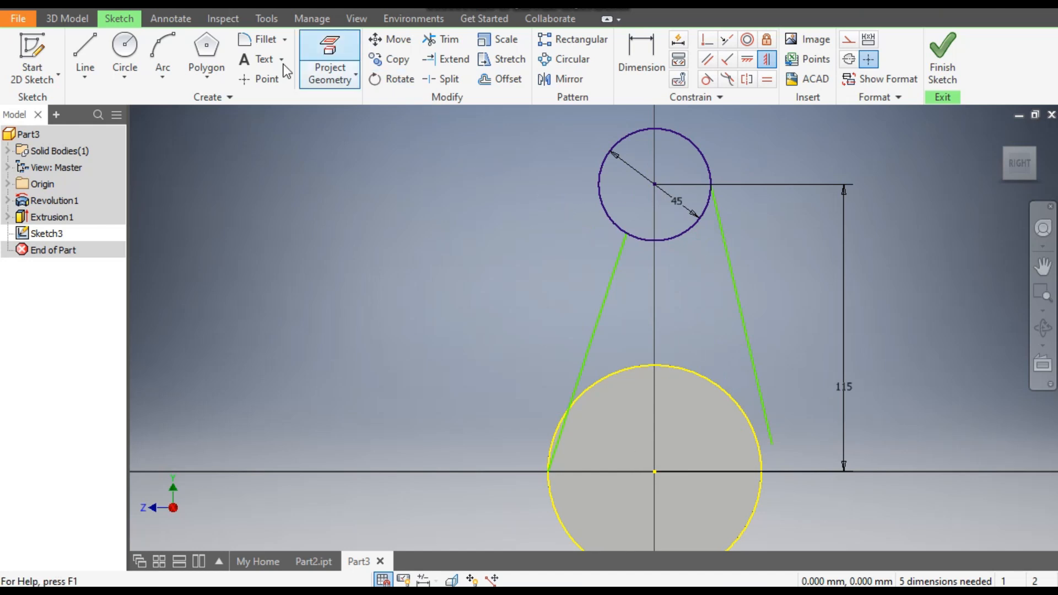
# Make the right-hand slanted line tangent to both the projected disc edge and the 45 mm circle.
pyautogui.click(707, 80)
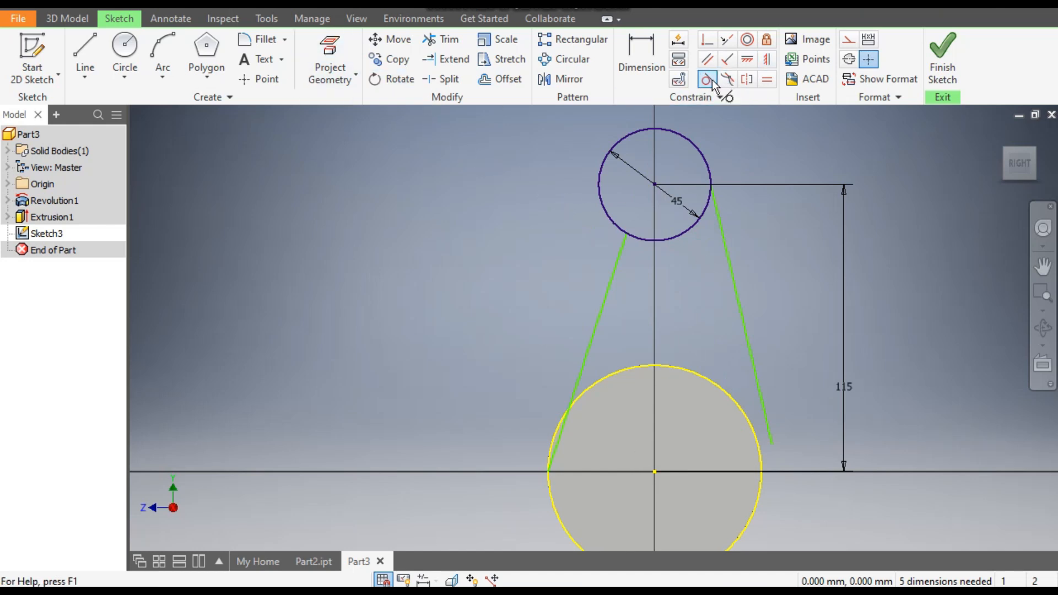
pyautogui.click(722, 230)
pyautogui.click(753, 432)
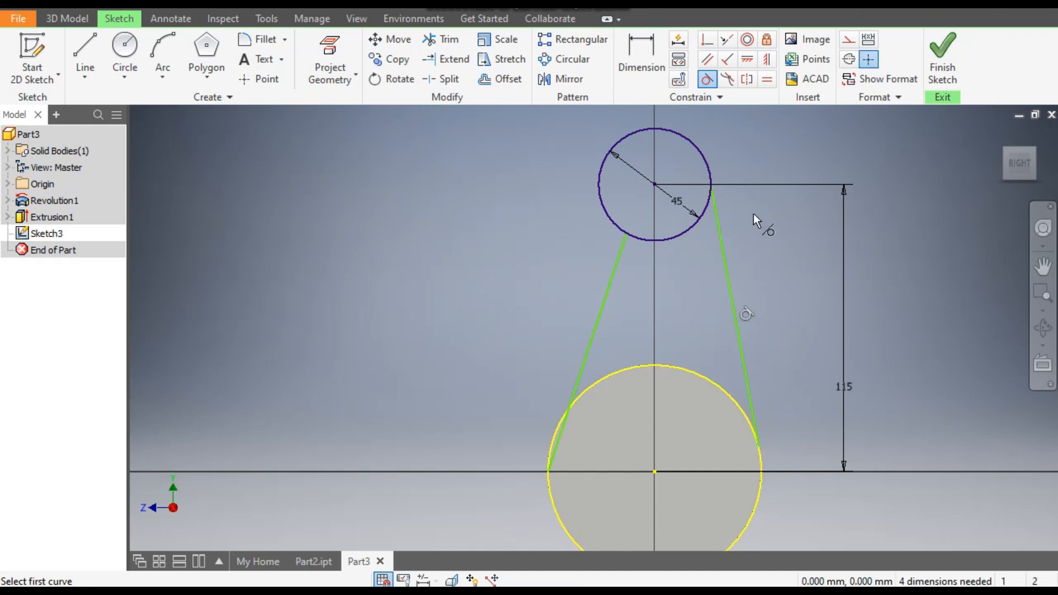
pyautogui.click(706, 157)
pyautogui.click(717, 218)
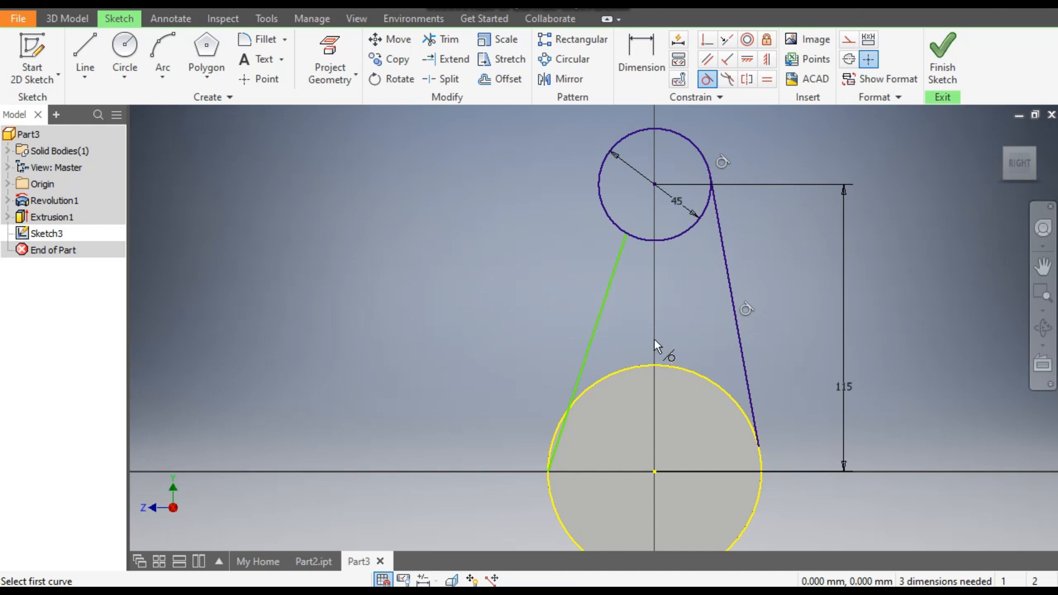
# Make the left-hand slanted line tangent to both the projected disc edge and the 45 mm circle.
pyautogui.click(594, 333)
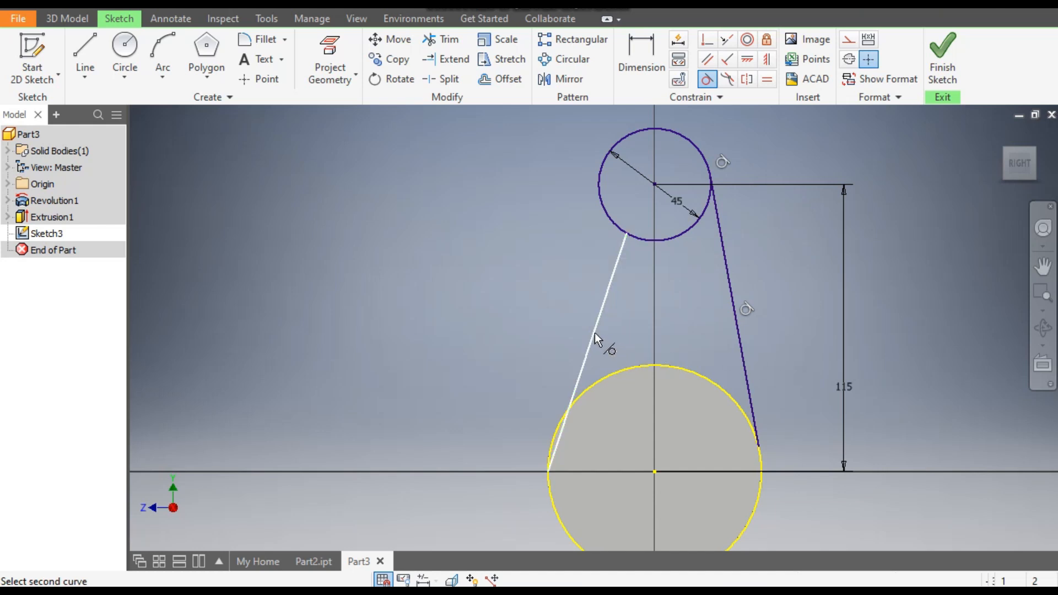
pyautogui.click(613, 371)
pyautogui.click(611, 371)
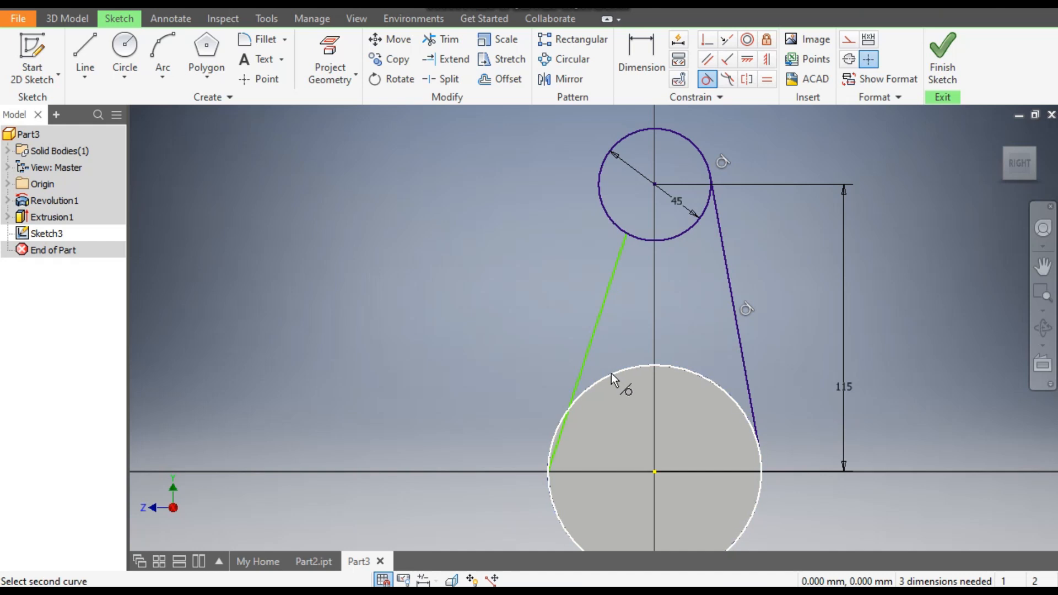
pyautogui.click(584, 359)
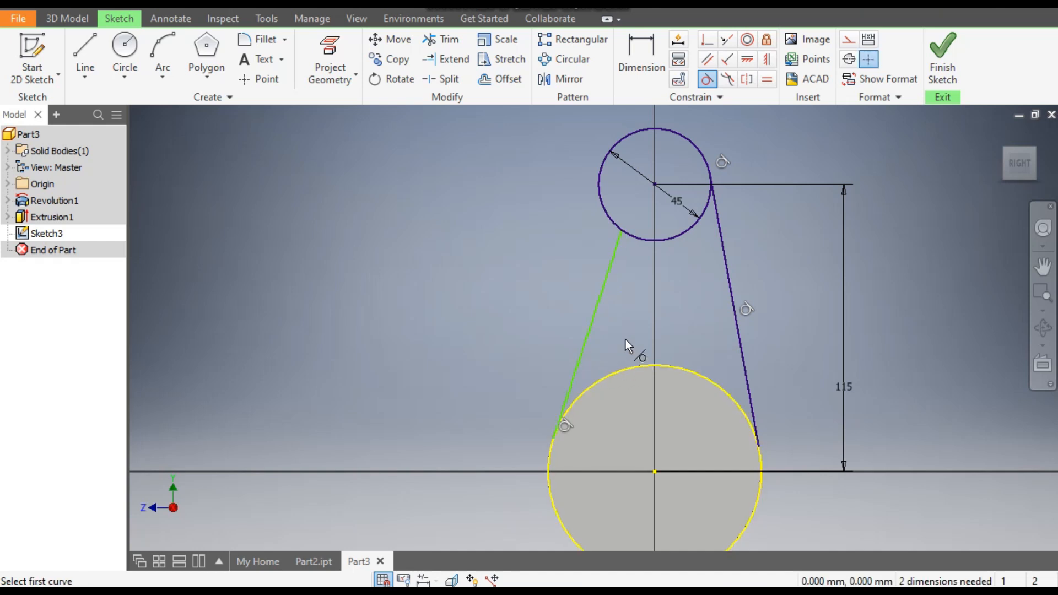
pyautogui.click(611, 270)
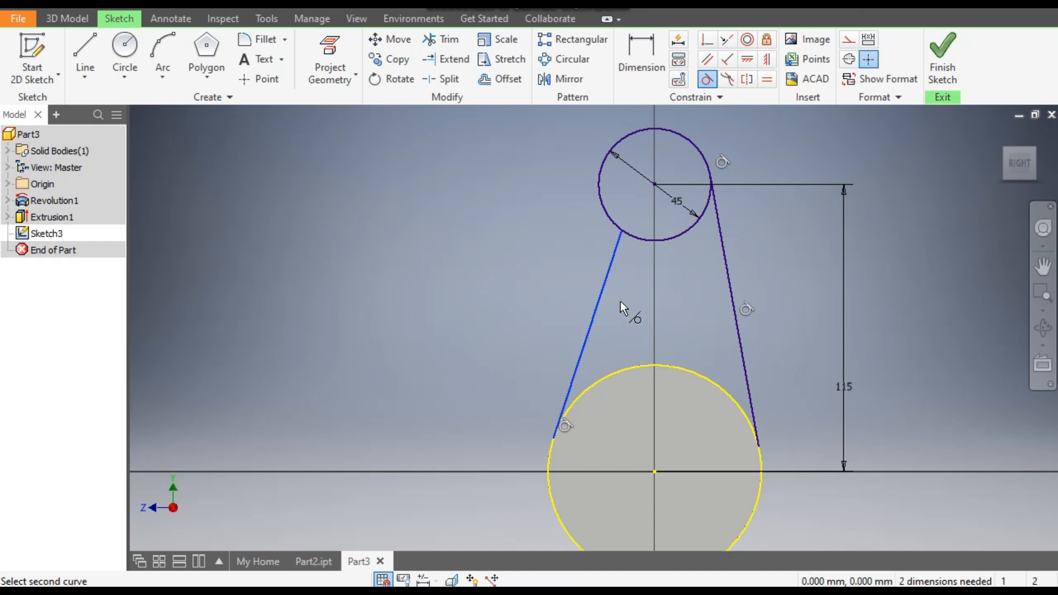
pyautogui.click(603, 206)
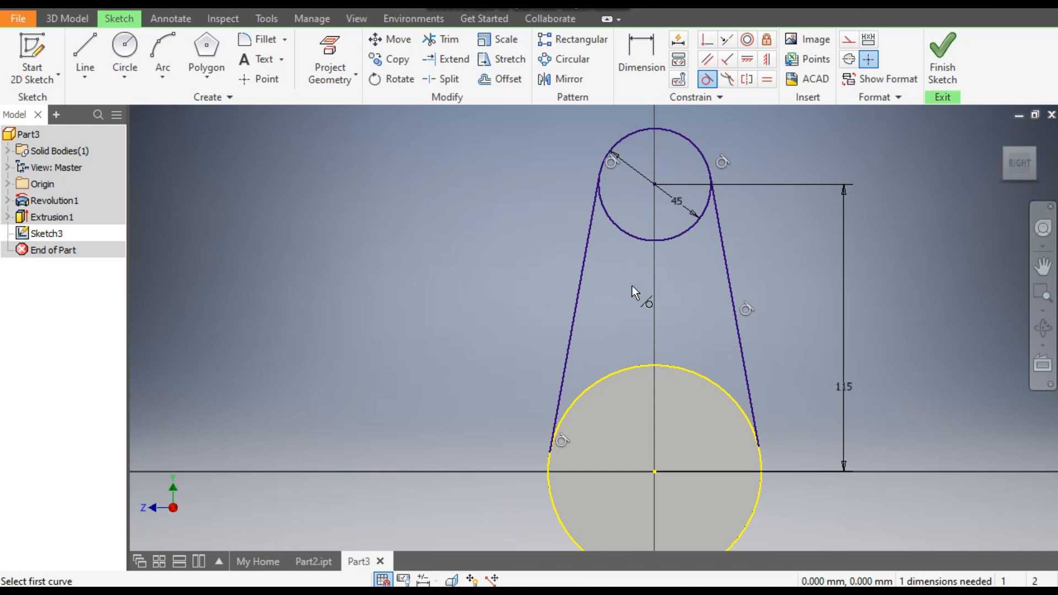
# Extrude the whole tapered web profile, including the 45 mm circle and the disc area, 20 mm outward from the disc's face.
pyautogui.scroll(-1, 630, 283)
pyautogui.moveTo(630, 283); pyautogui.dragTo(658, 296, button='middle')
pyautogui.press('e')
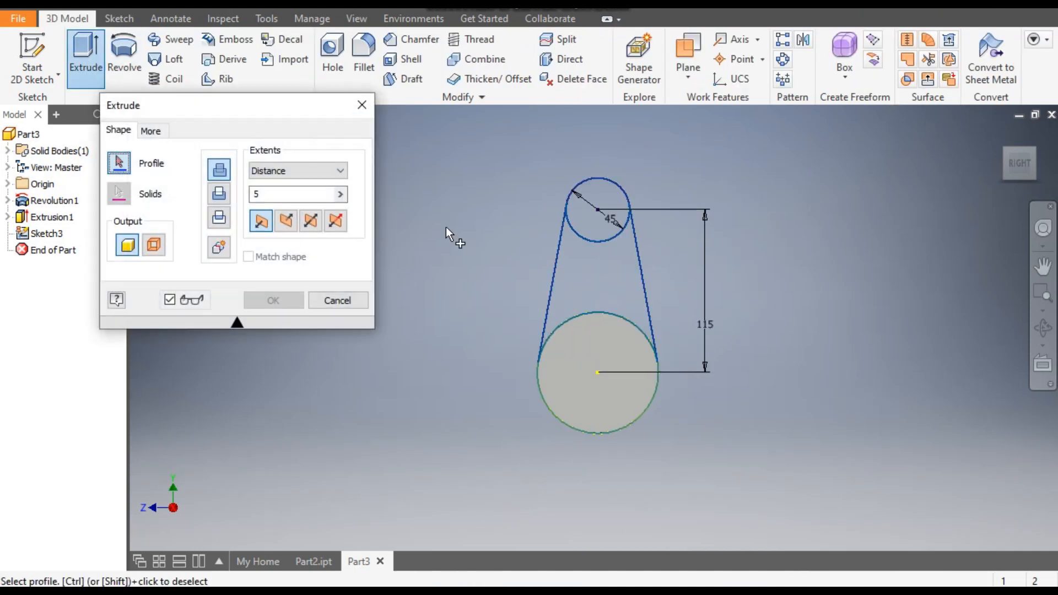
pyautogui.click(586, 223)
pyautogui.click(593, 330)
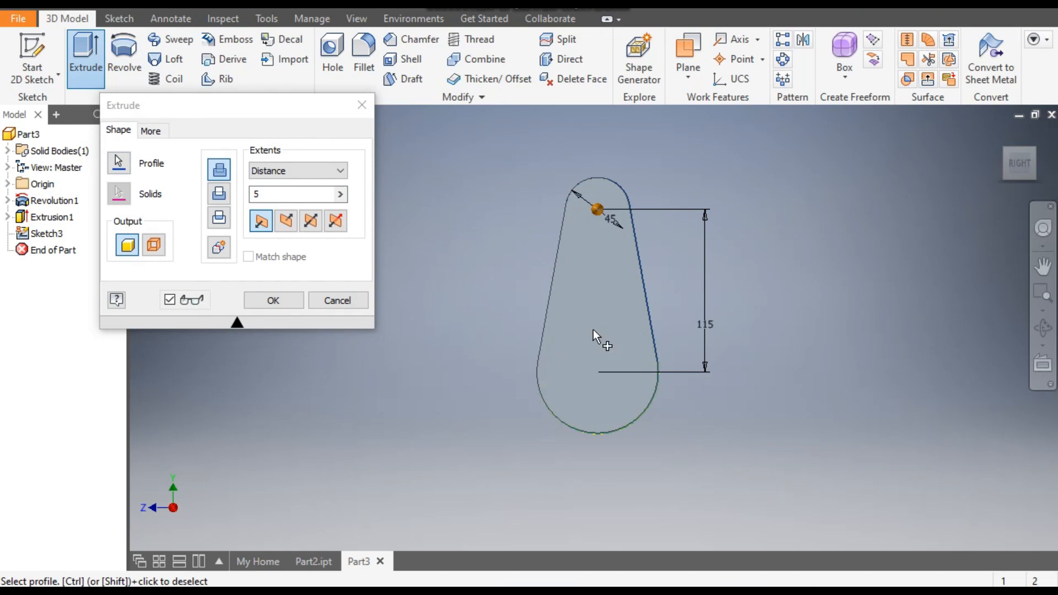
pyautogui.click(1007, 159)
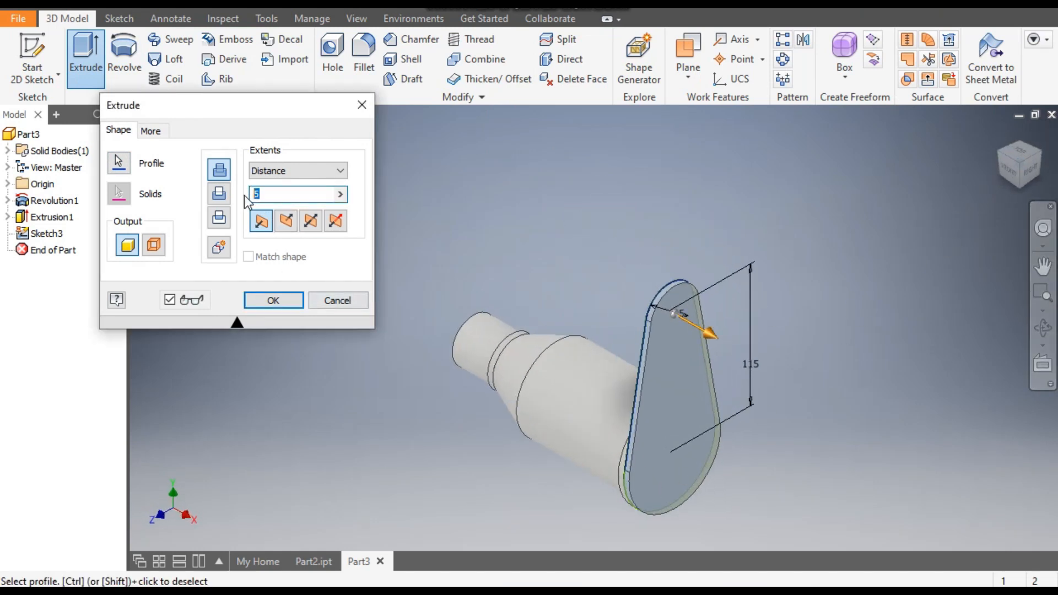
pyautogui.write('20')
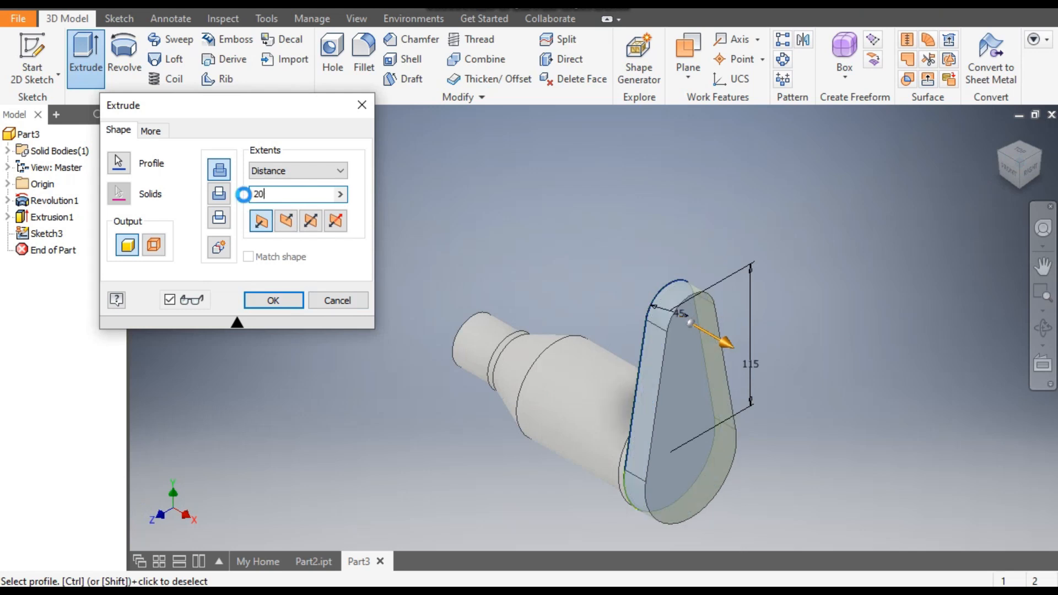
pyautogui.press('Return')
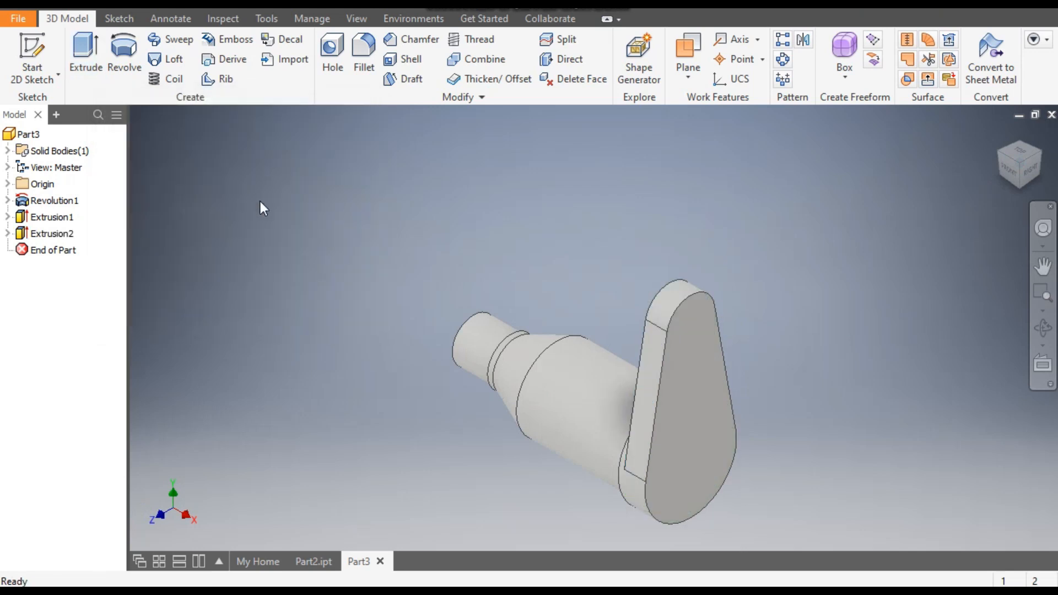
# Start a sketch on the web's outer face and draw a 25 mm circle centred on the narrow end's arc.
pyautogui.click(706, 349)
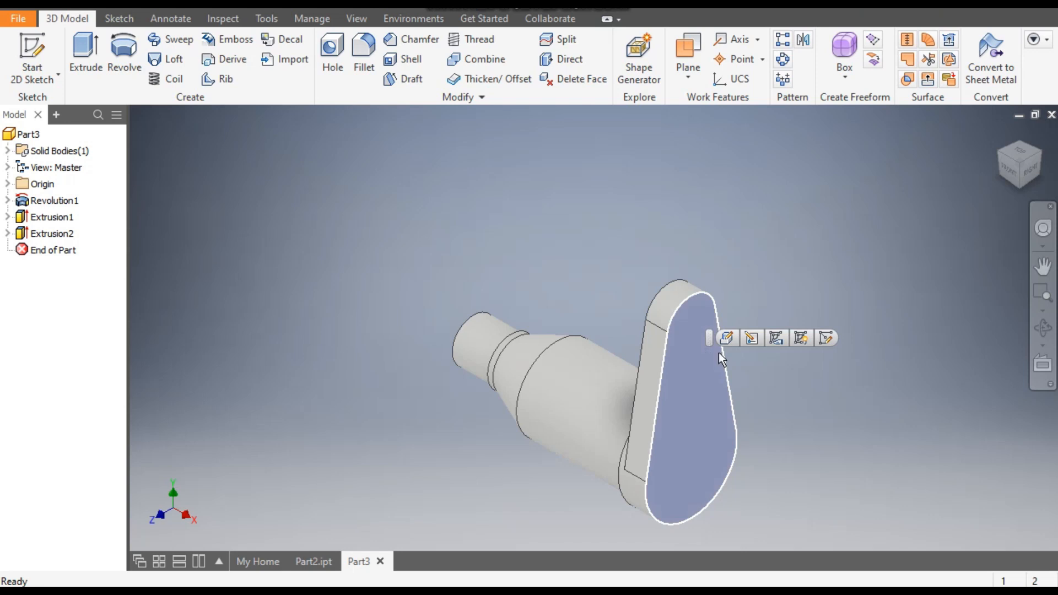
pyautogui.click(824, 338)
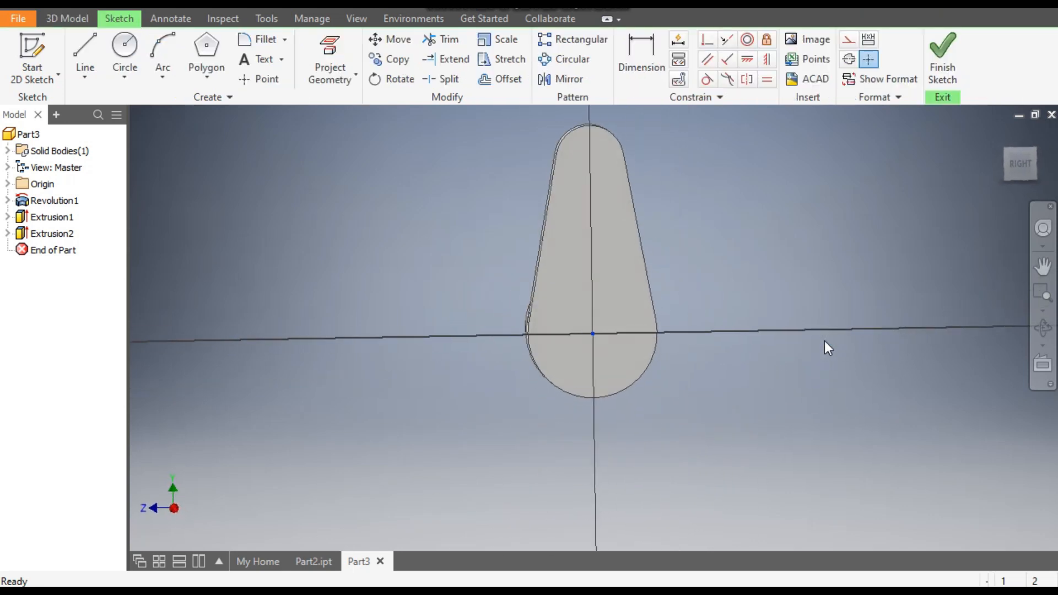
pyautogui.click(126, 50)
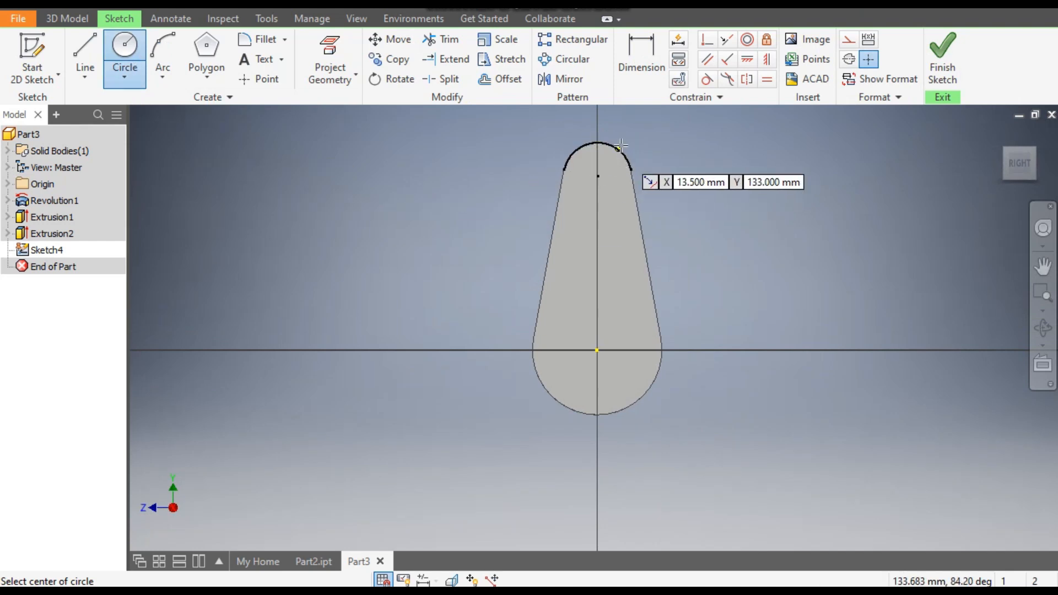
pyautogui.click(597, 176)
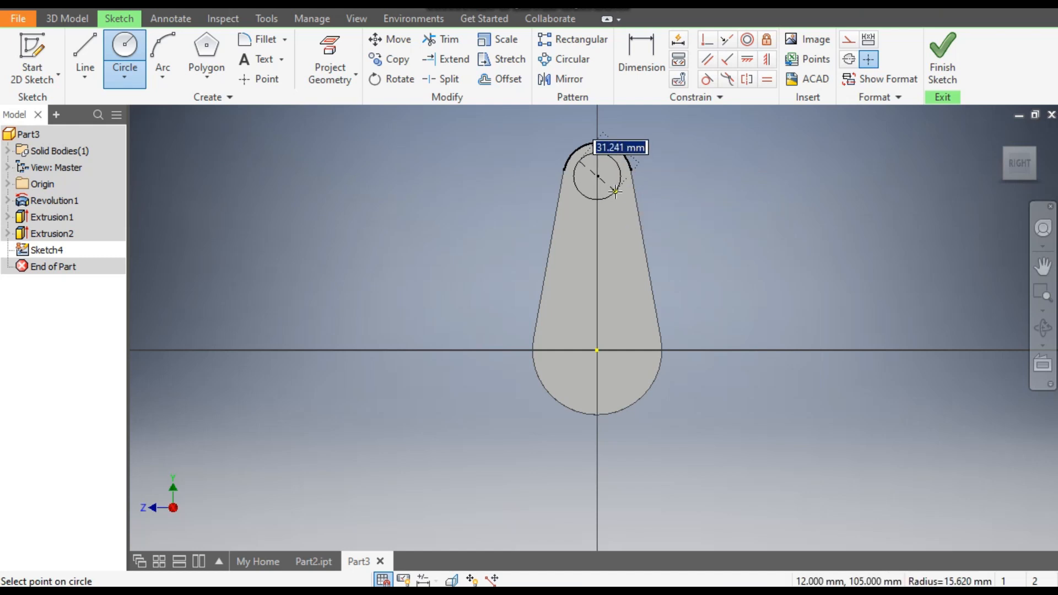
pyautogui.write('25')
pyautogui.press('Return')
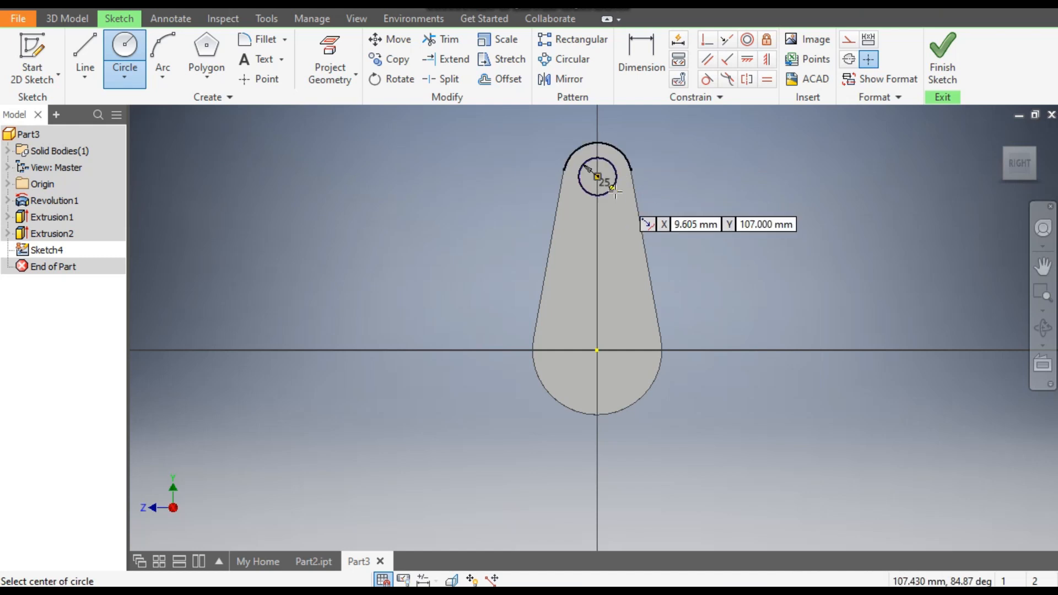
# Extrude the 25 mm circle 50 mm outward from the web to form the crank pin.
pyautogui.click(71, 20)
pyautogui.click(82, 42)
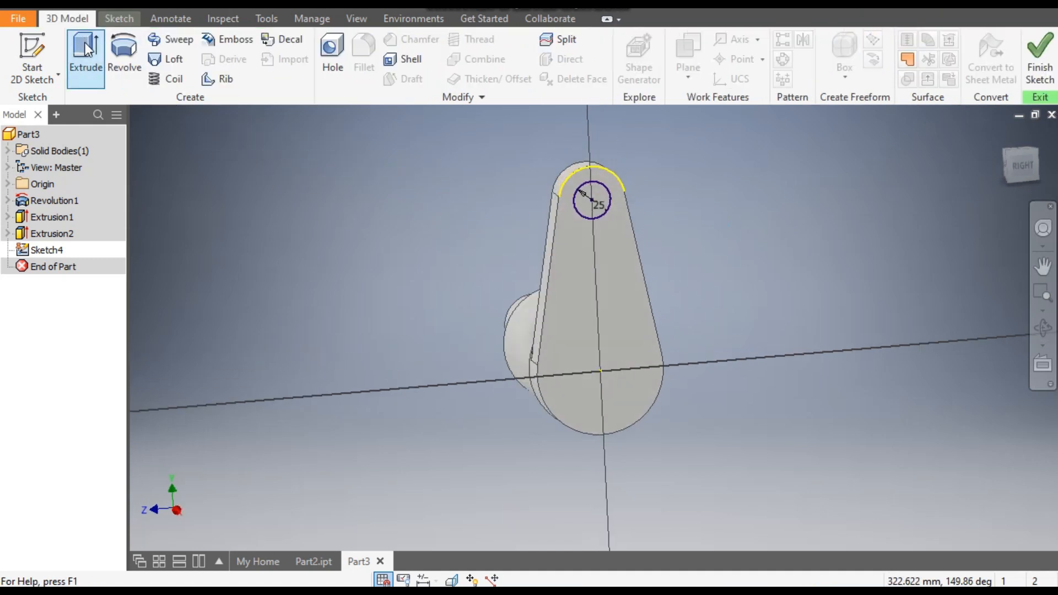
pyautogui.moveTo(551, 325); pyautogui.dragTo(435, 252, button='middle')
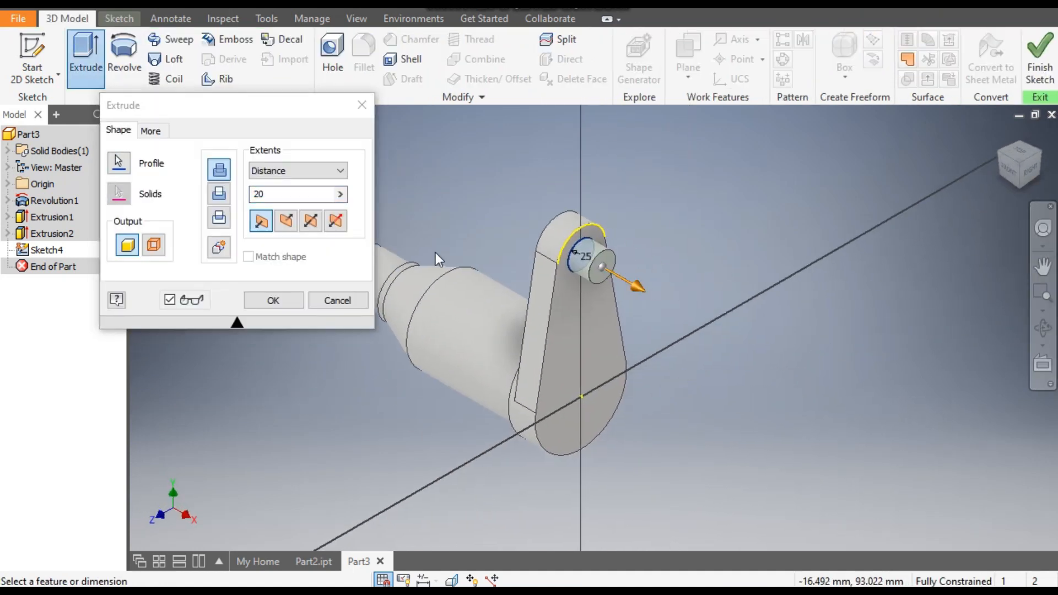
pyautogui.write('50')
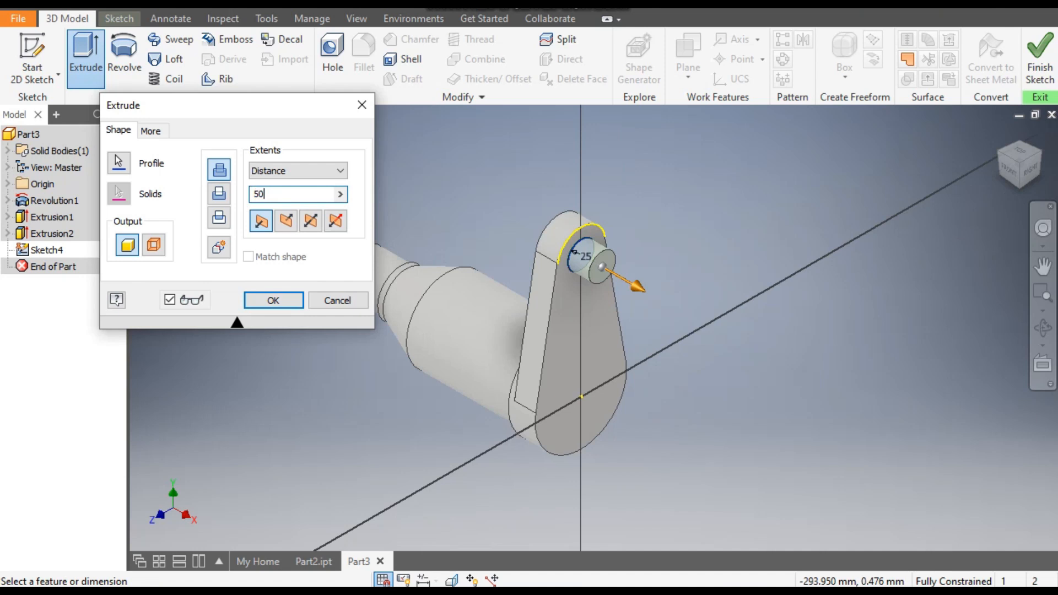
pyautogui.click(274, 300)
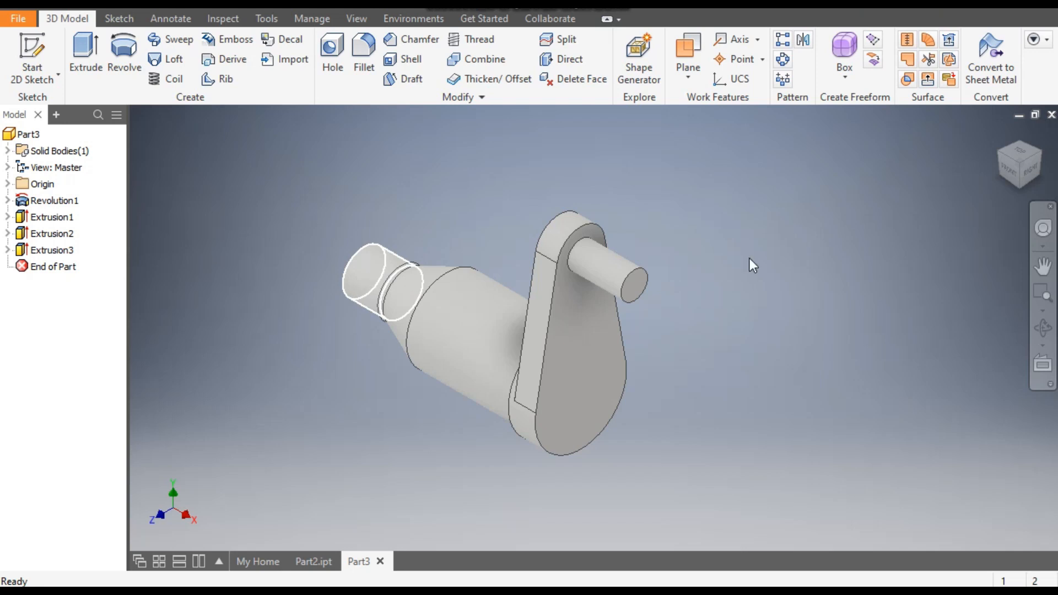
# Sketch on the flat end face of the shaft's thin end, project its circular edge and finish the sketch.
pyautogui.keyDown('shift'); pyautogui.moveTo(865, 245); pyautogui.dragTo(505, 387, button='middle'); pyautogui.keyUp('shift')
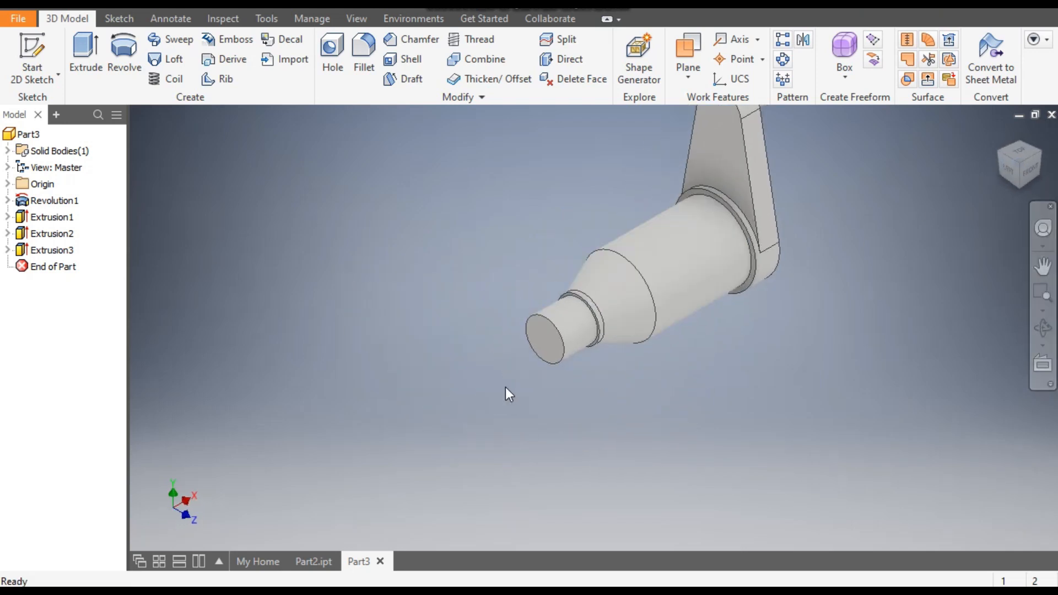
pyautogui.click(538, 342)
pyautogui.click(658, 328)
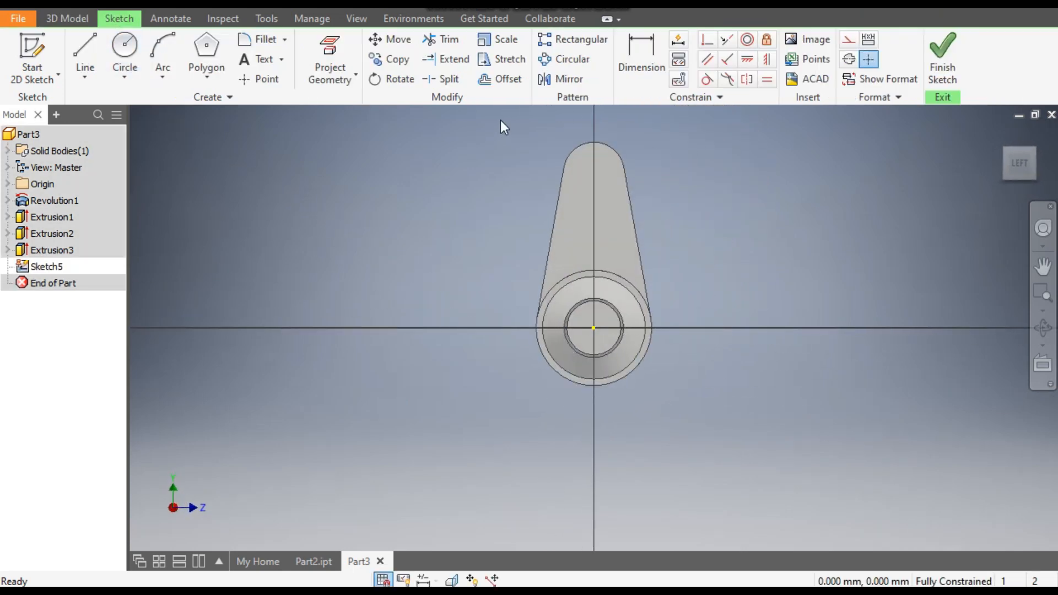
pyautogui.click(329, 53)
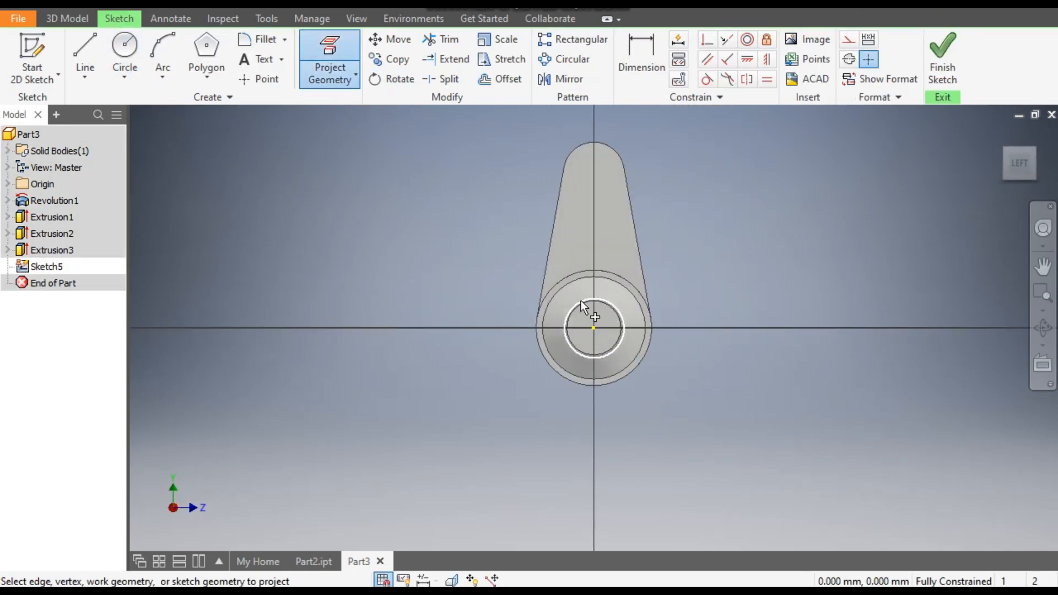
pyautogui.click(603, 307)
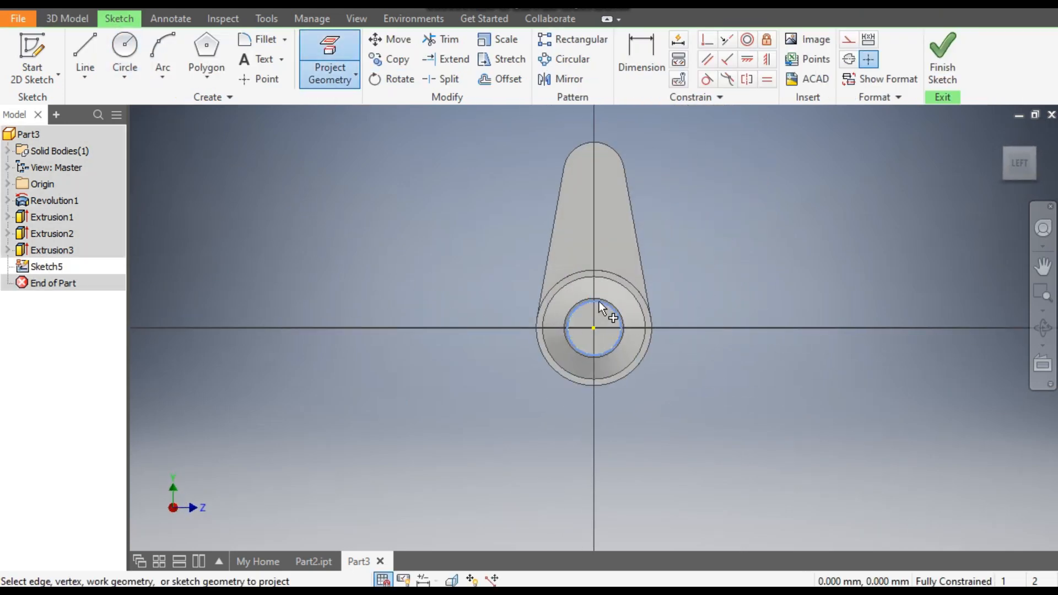
pyautogui.click(938, 48)
# In a new 3D sketch, start a helical curve with its axis running about 42 mm from the thin end face's centre along the shaft.
pyautogui.scroll(-2, 639, 363)
pyautogui.moveTo(639, 363); pyautogui.dragTo(663, 405, button='middle')
pyautogui.scroll(-2, 634, 343)
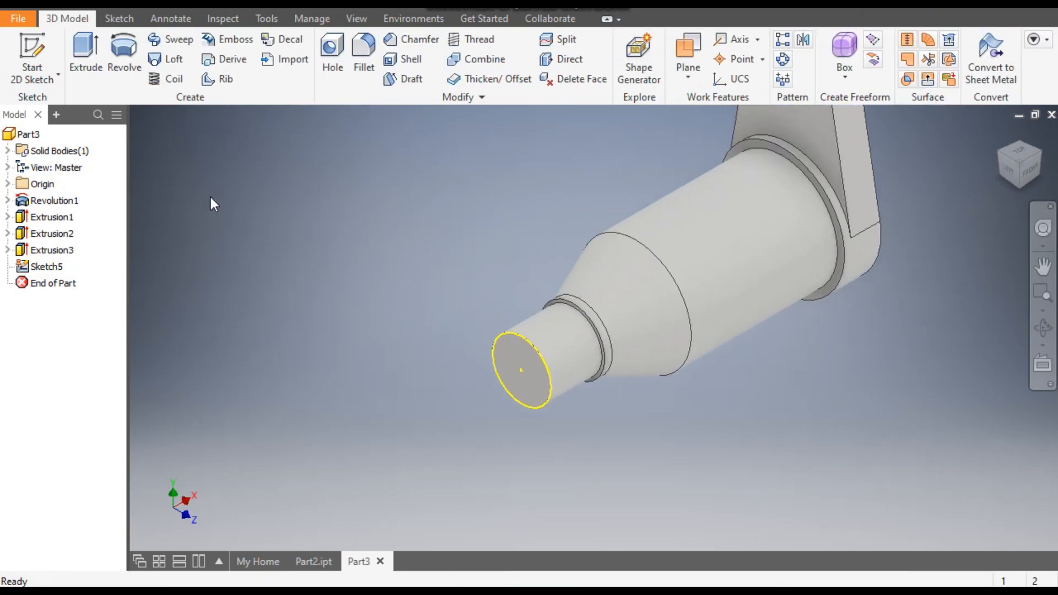
pyautogui.click(38, 81)
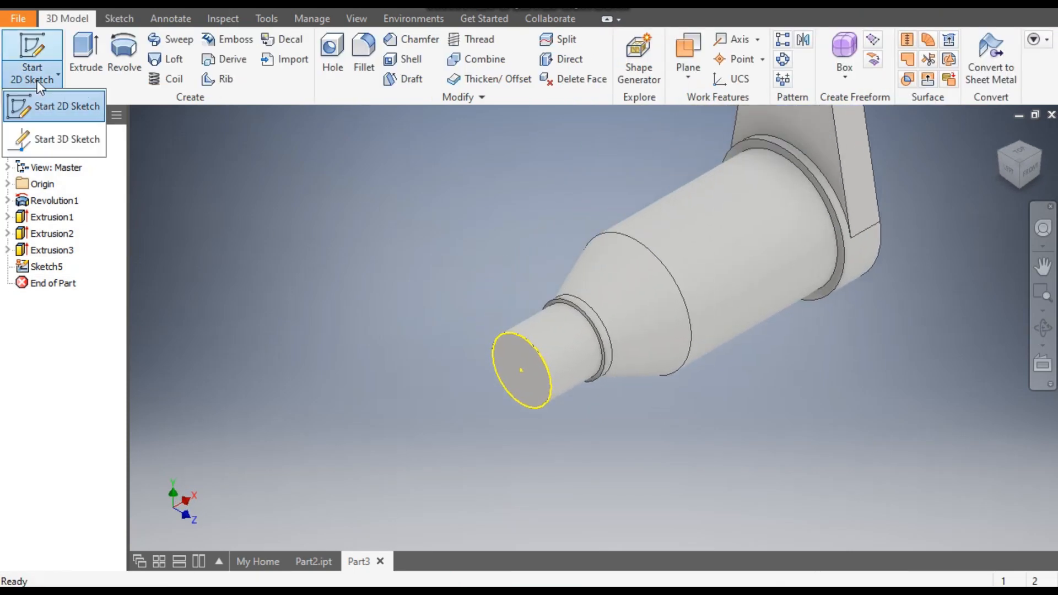
pyautogui.click(67, 137)
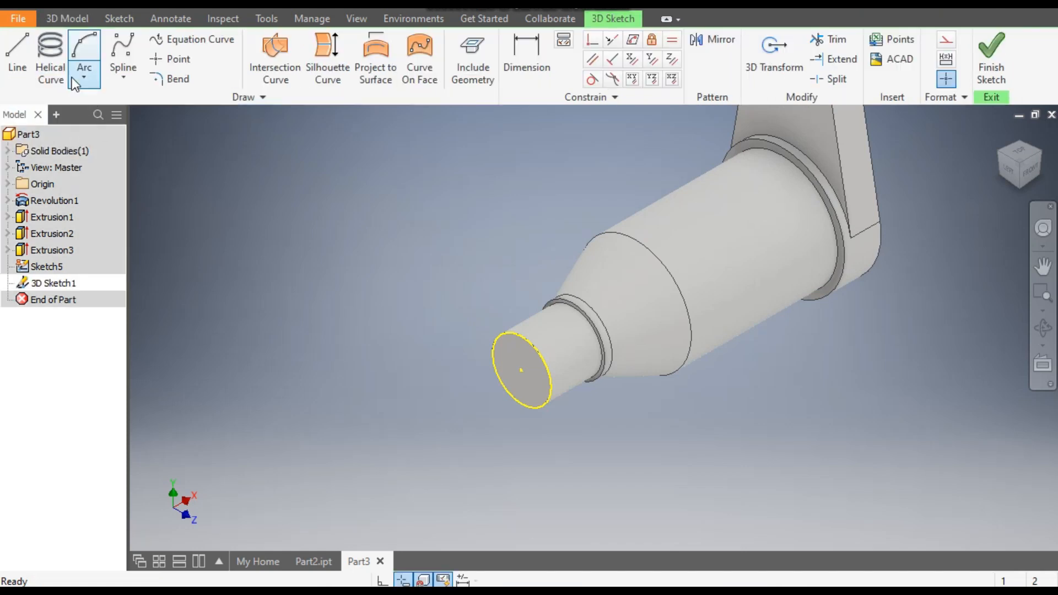
pyautogui.click(48, 52)
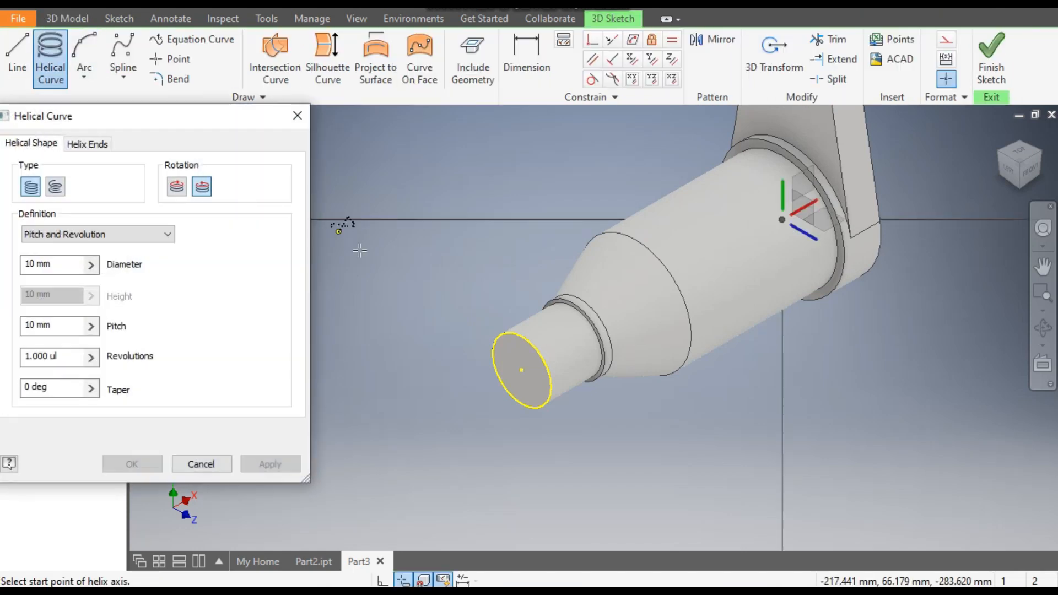
pyautogui.moveTo(412, 317); pyautogui.dragTo(501, 264, button='middle')
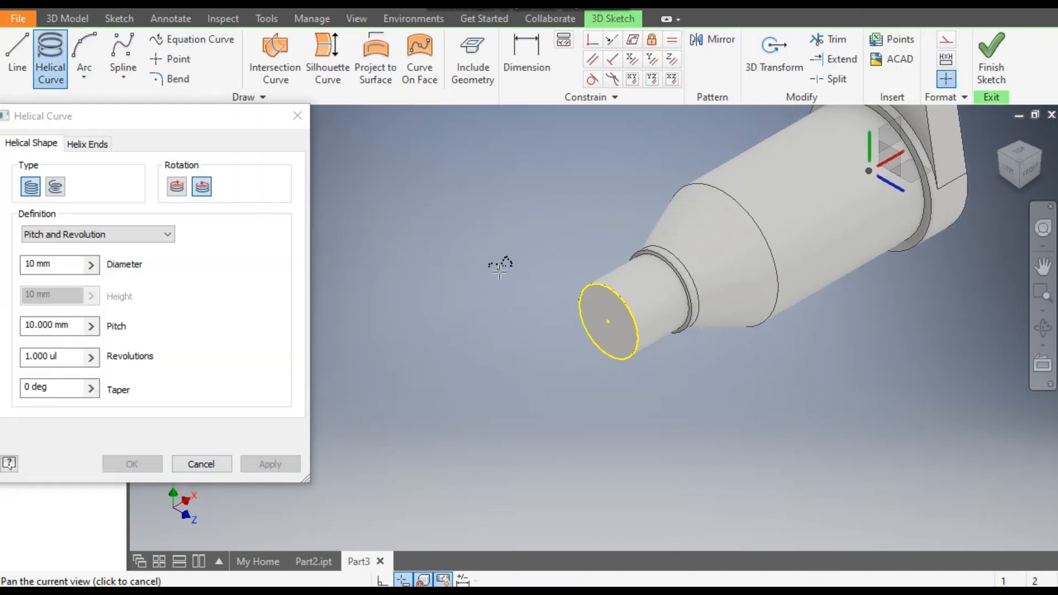
pyautogui.click(607, 322)
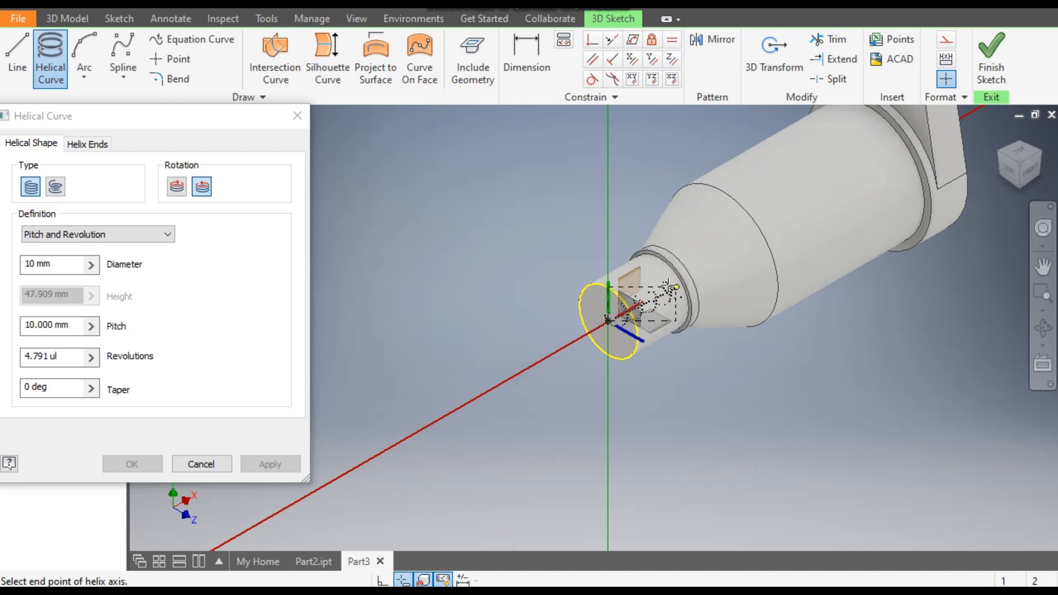
pyautogui.scroll(-3, 606, 338)
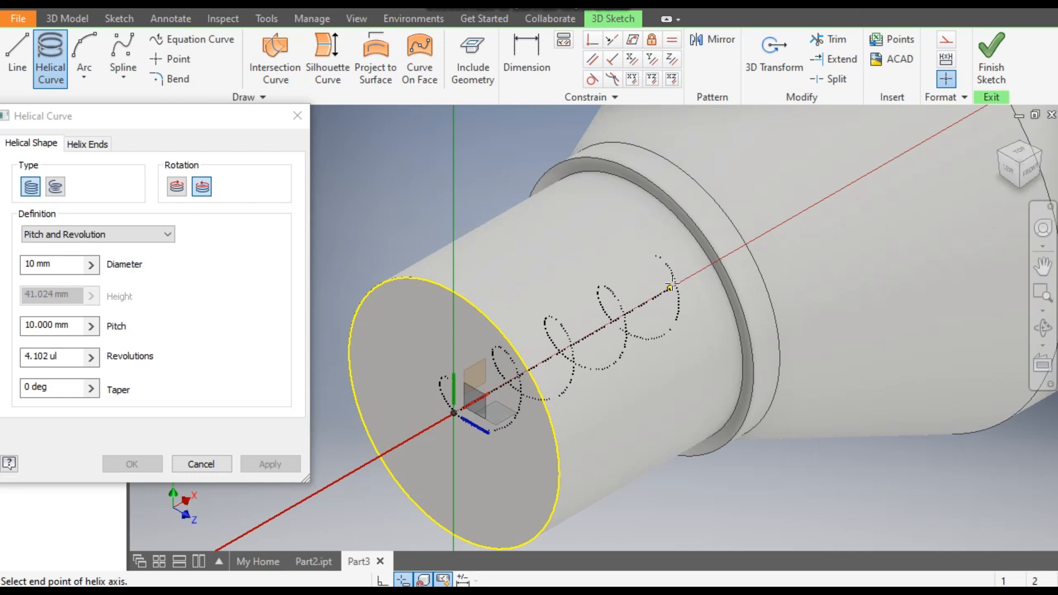
pyautogui.click(674, 294)
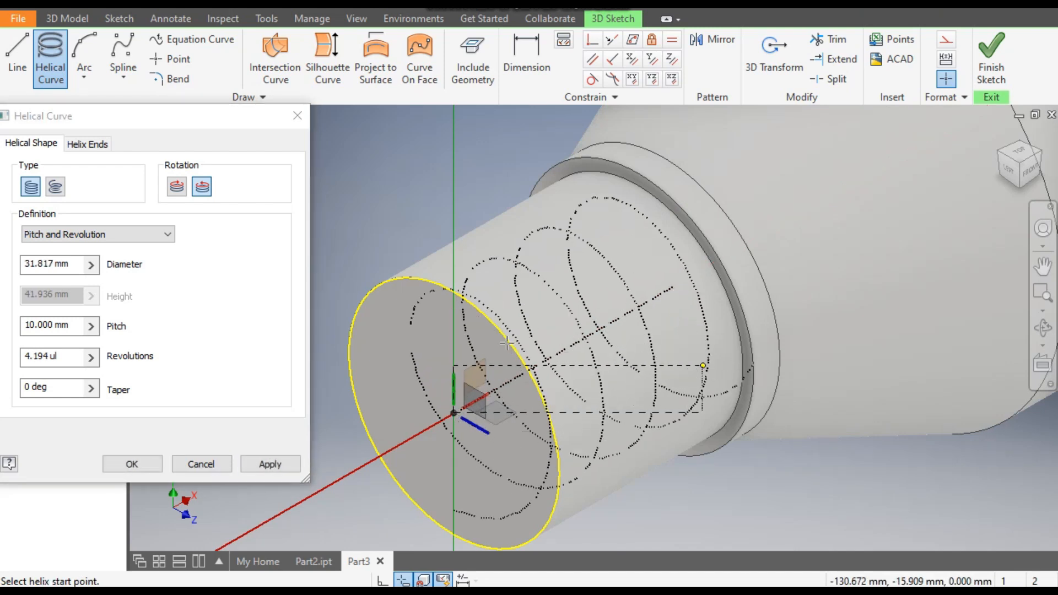
# Set the helical curve's diameter to 40 mm, pitch to 2.5 mm and revolutions to 12.
pyautogui.click(70, 264)
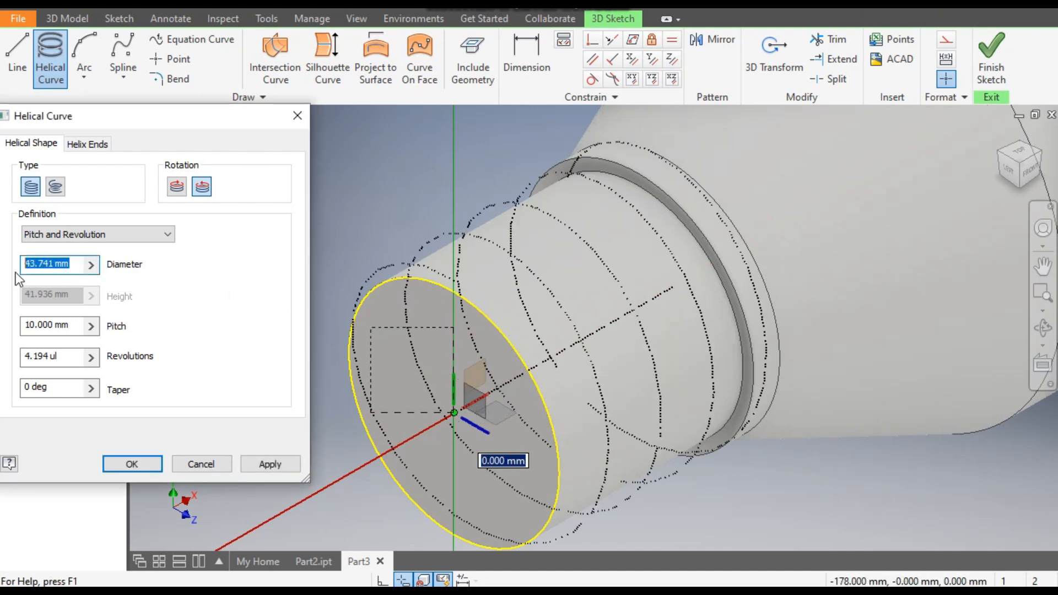
pyautogui.write('40')
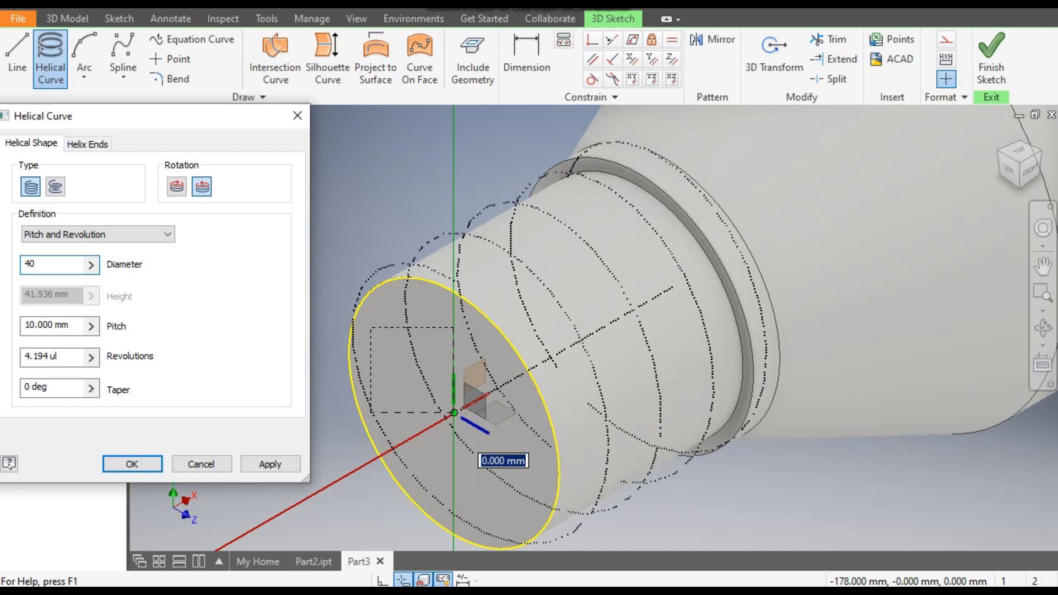
pyautogui.click(66, 325)
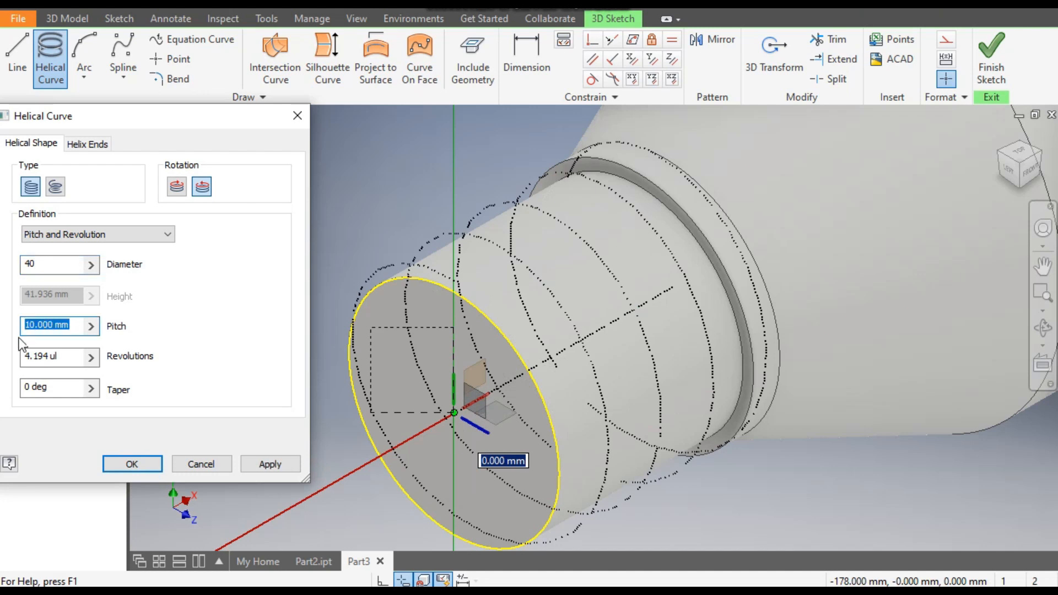
pyautogui.write('2.5')
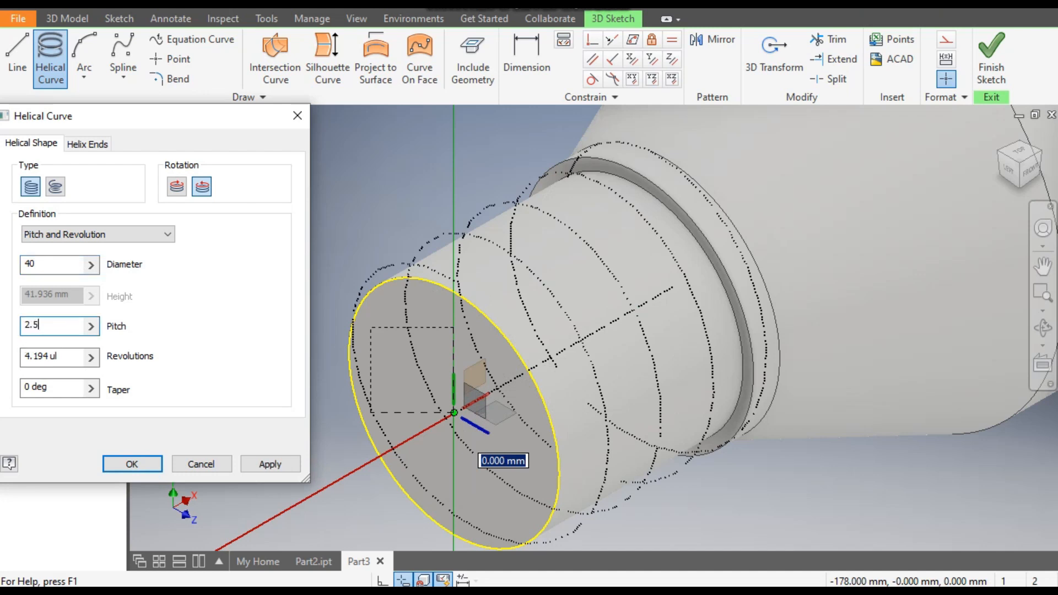
pyautogui.click(22, 364)
pyautogui.write('12')
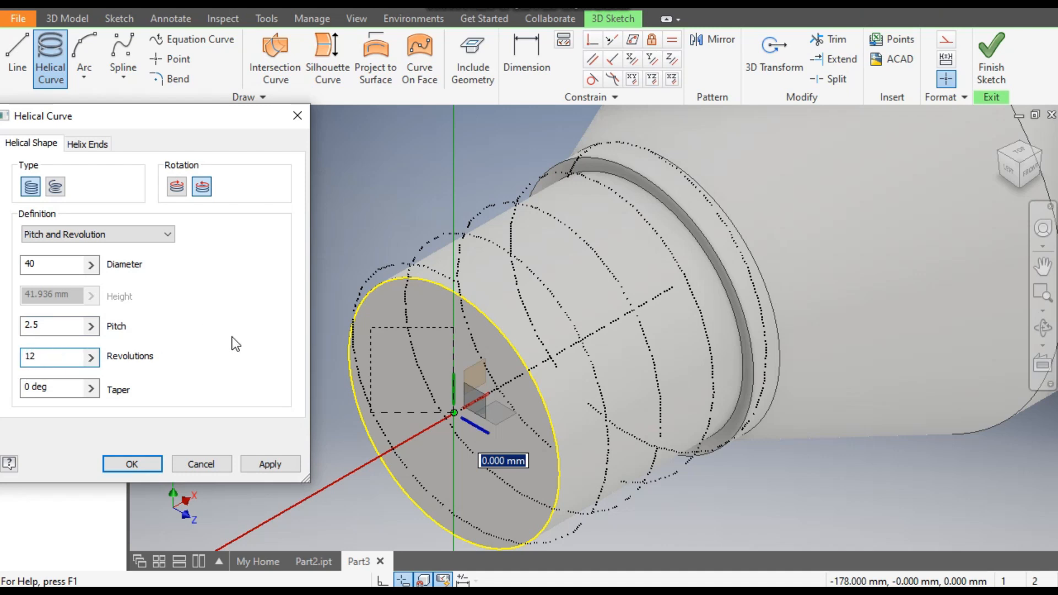
# Create the helix around the shaft's thin end and finish the 3D sketch.
pyautogui.click(253, 464)
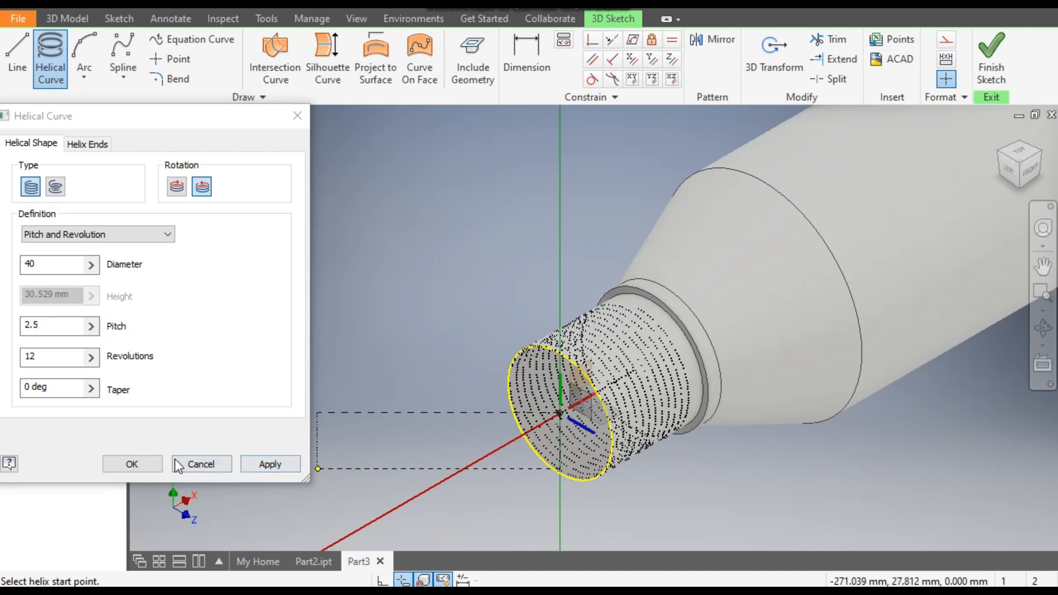
pyautogui.click(138, 462)
pyautogui.moveTo(360, 398); pyautogui.dragTo(328, 315, button='middle')
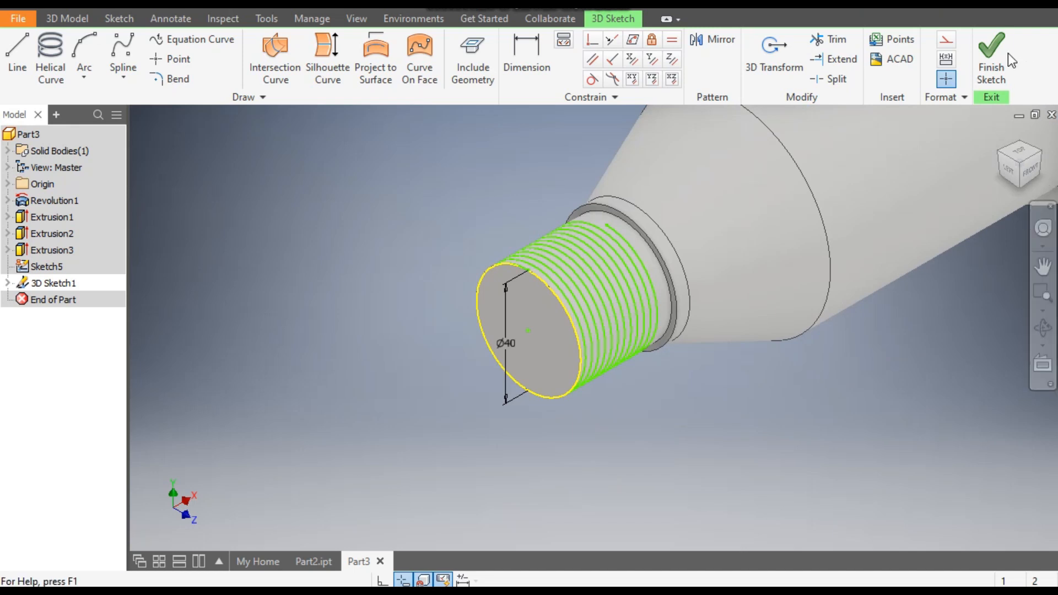
pyautogui.click(991, 55)
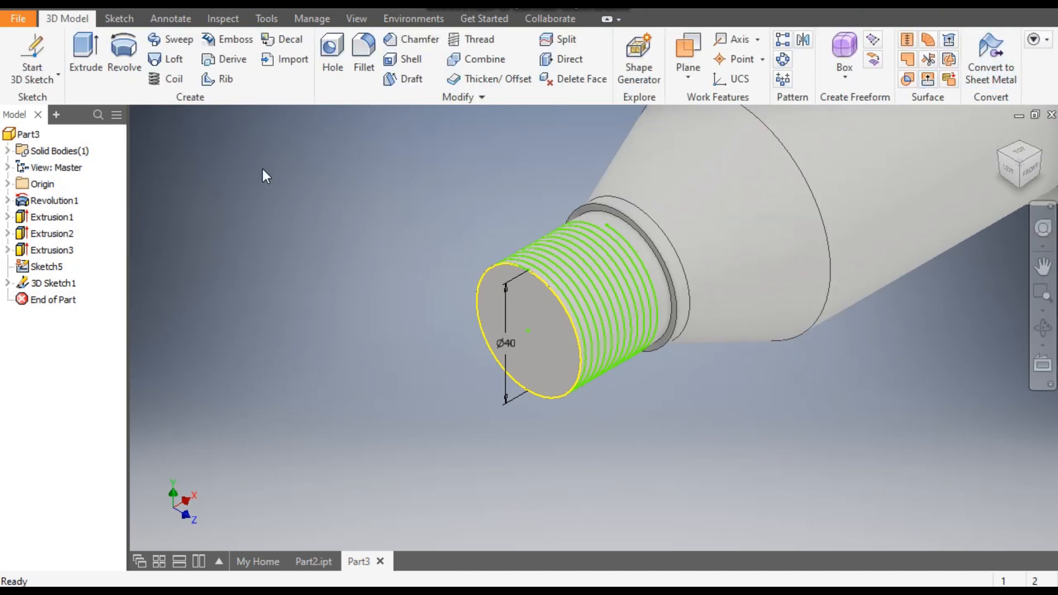
# Create a work plane through the helix's end point nearest the shaft collar, parallel to the shaft axis.
pyautogui.scroll(3, 616, 223)
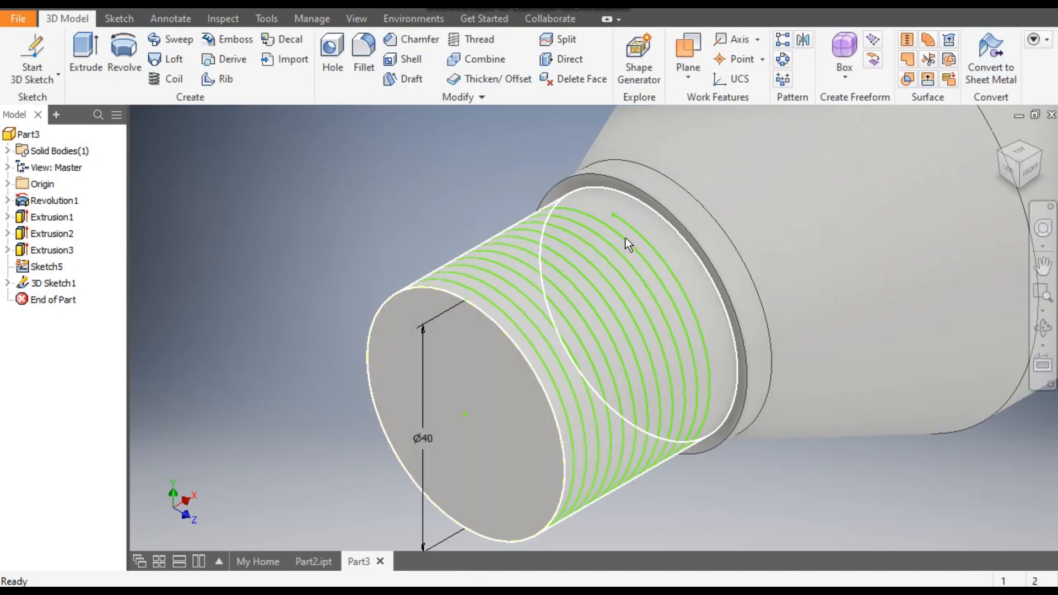
pyautogui.click(474, 240)
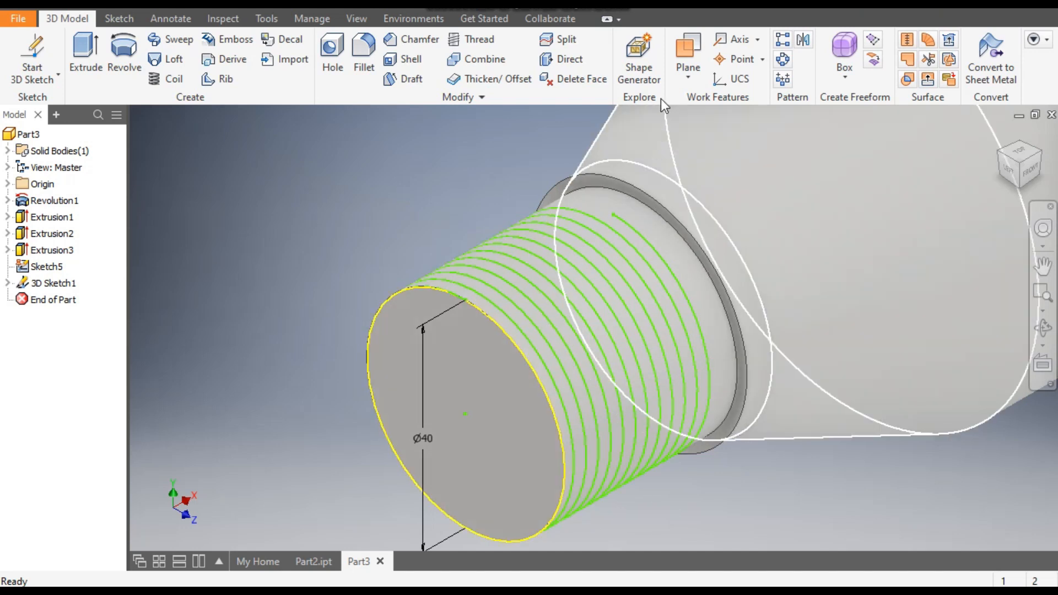
pyautogui.click(690, 51)
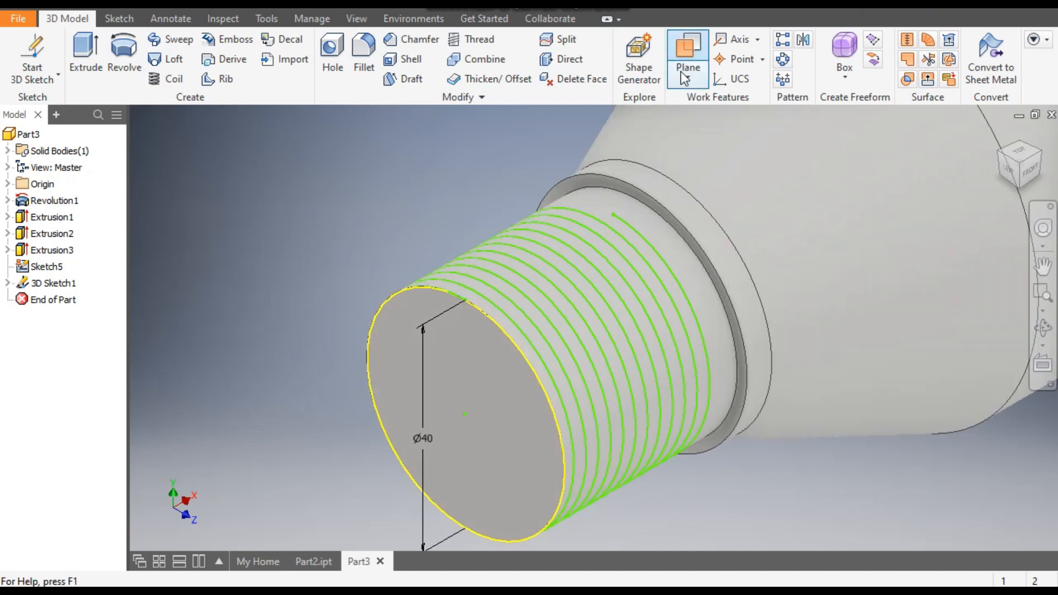
pyautogui.click(625, 223)
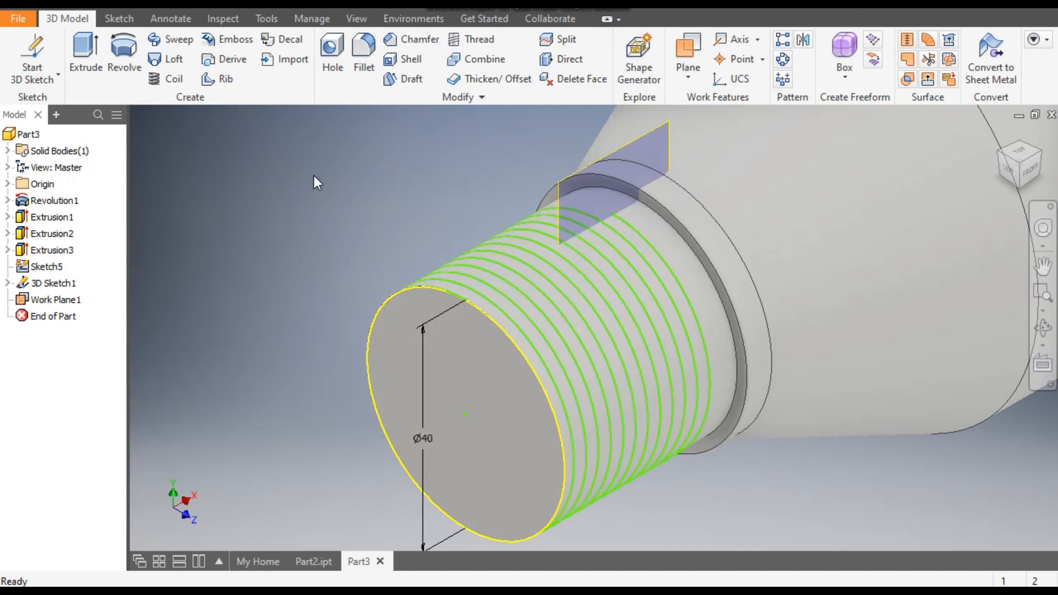
# Start a 2D sketch on the new work plane and activate Project Geometry at the helix's end.
pyautogui.click(578, 169)
pyautogui.click(600, 155)
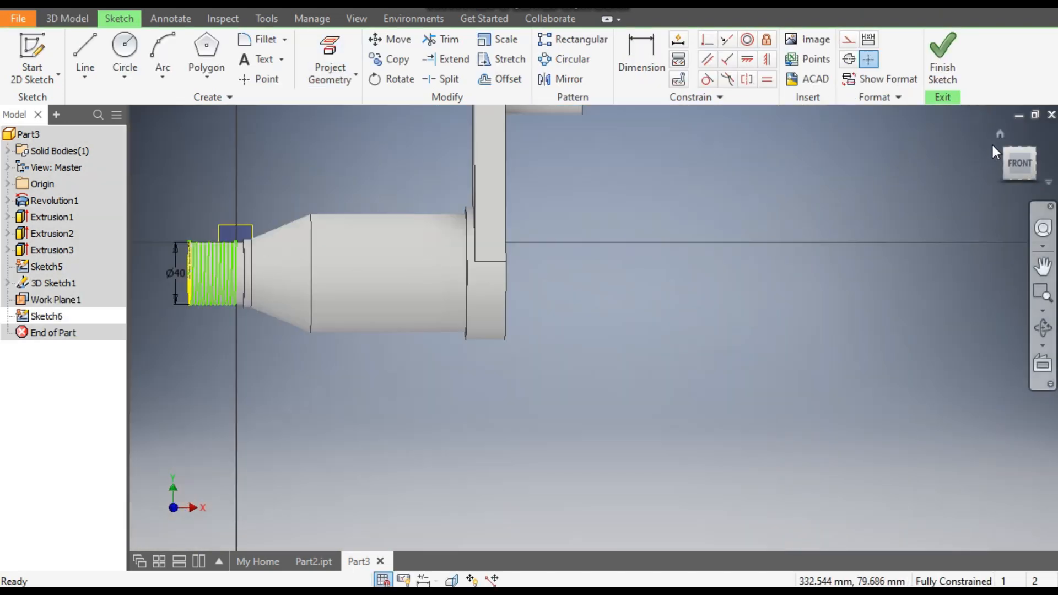
pyautogui.click(1004, 148)
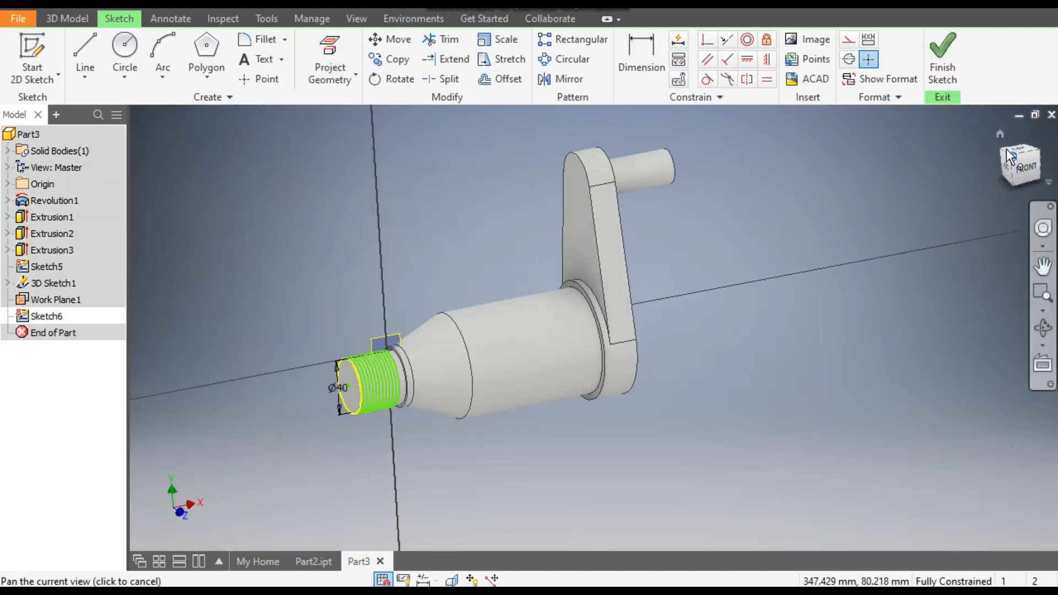
pyautogui.scroll(10, 696, 455)
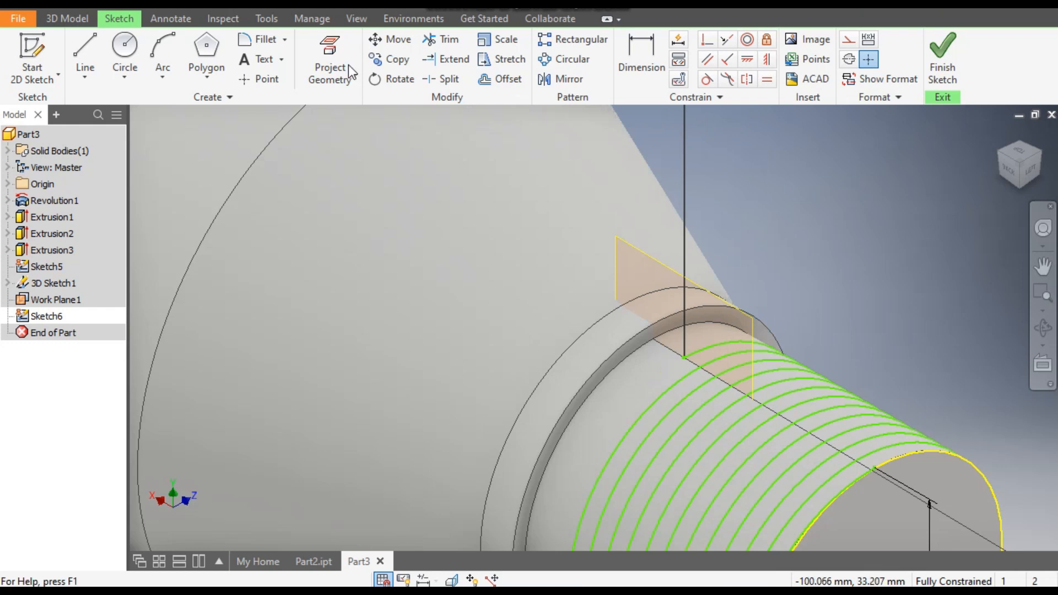
pyautogui.click(334, 63)
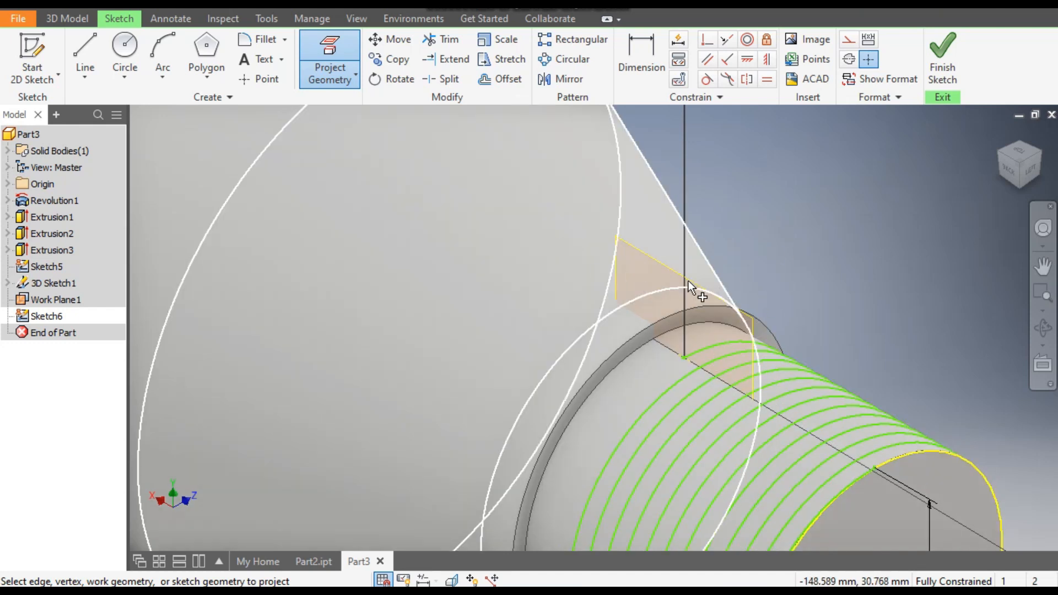
# Draw a three-sided polygon with sides about 6.9 mm, centred on the helix's end point with one vertex pointing toward the shaft axis.
pyautogui.click(208, 82)
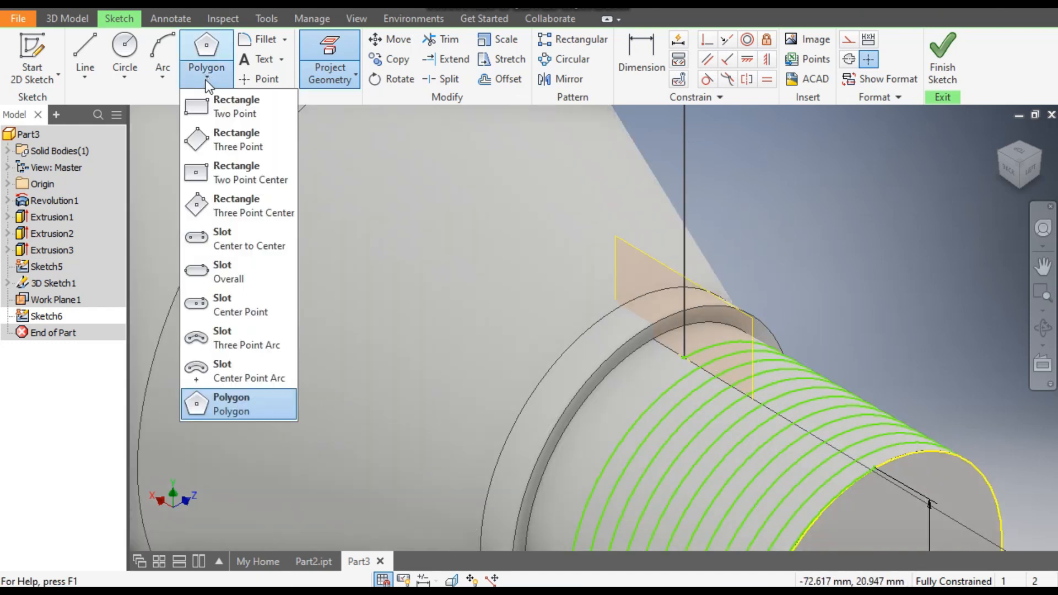
pyautogui.click(256, 396)
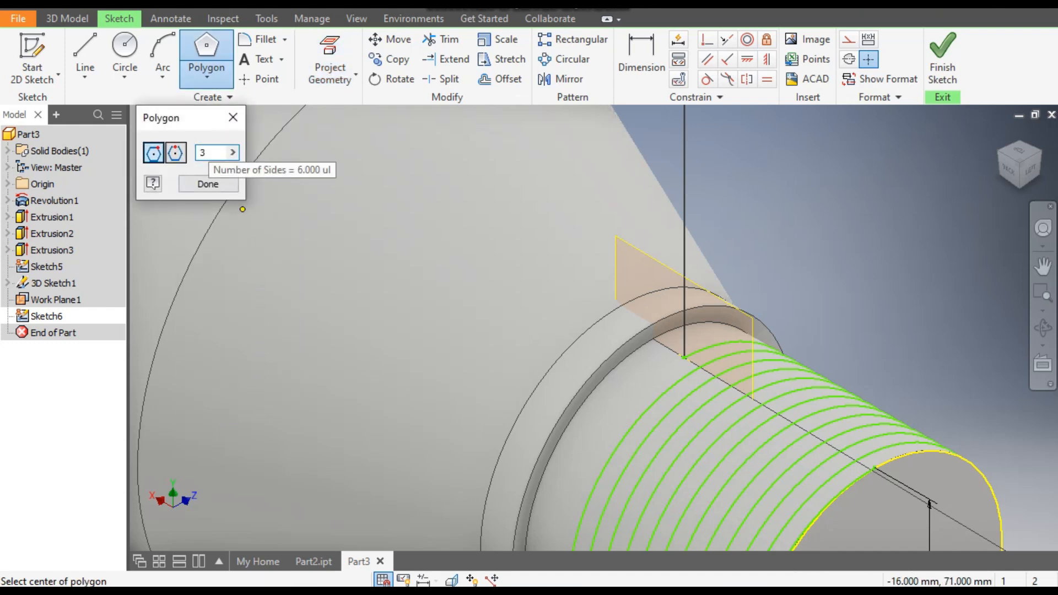
pyautogui.click(684, 357)
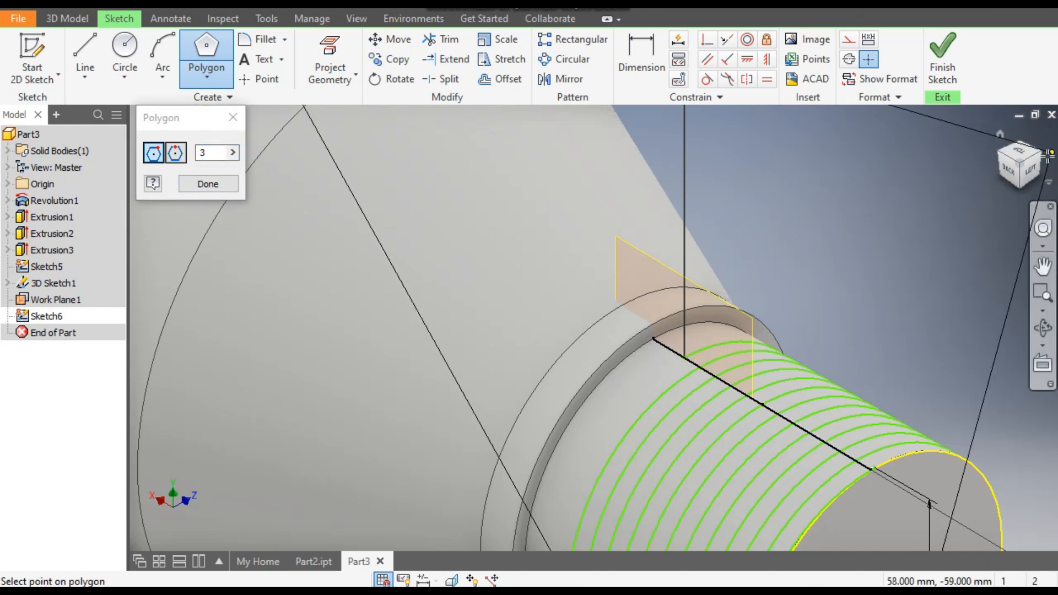
pyautogui.click(1006, 171)
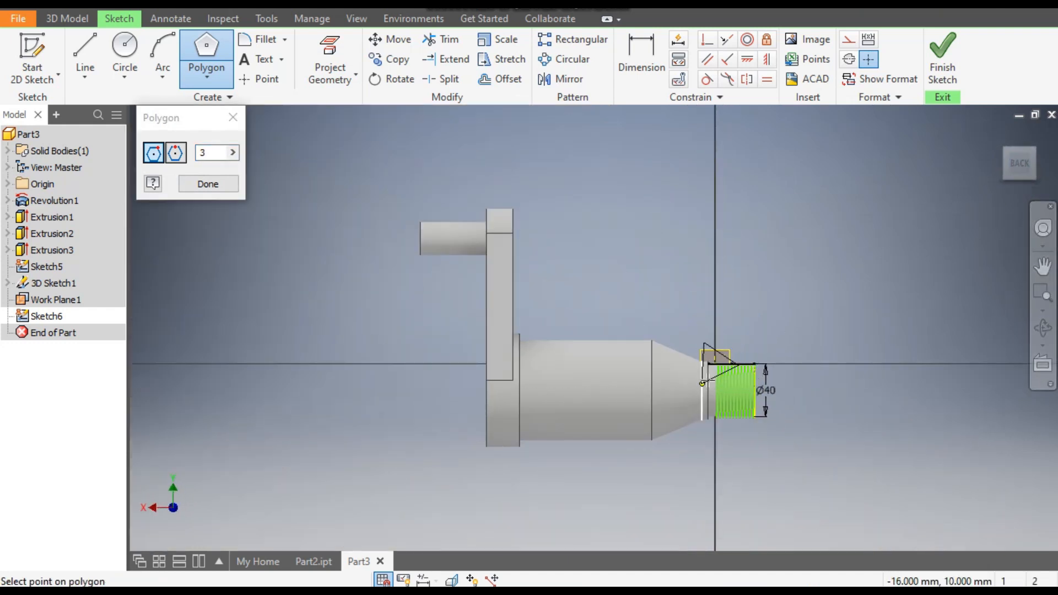
pyautogui.scroll(5, 725, 327)
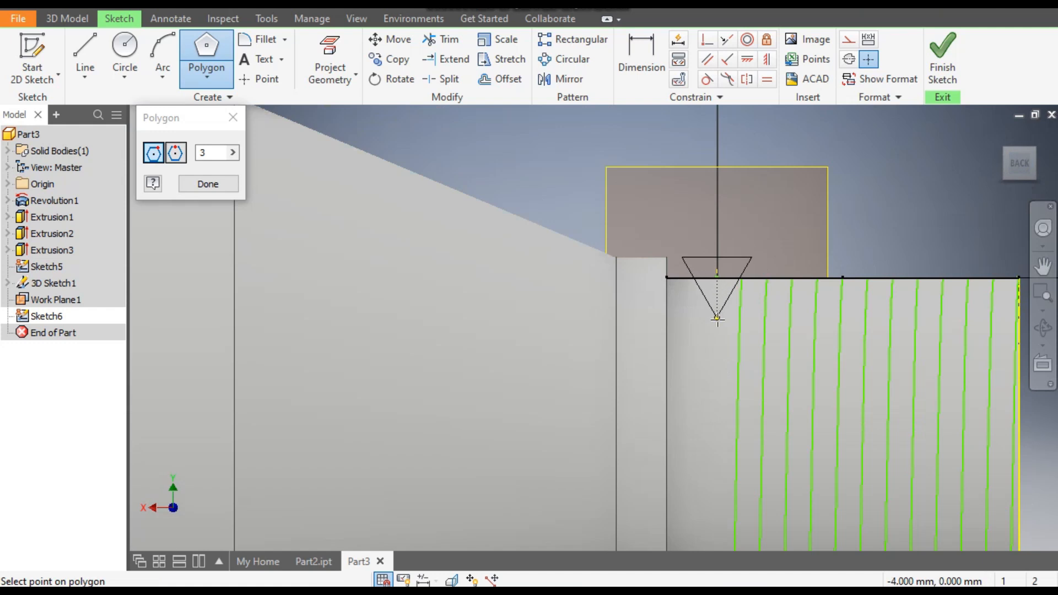
pyautogui.click(717, 318)
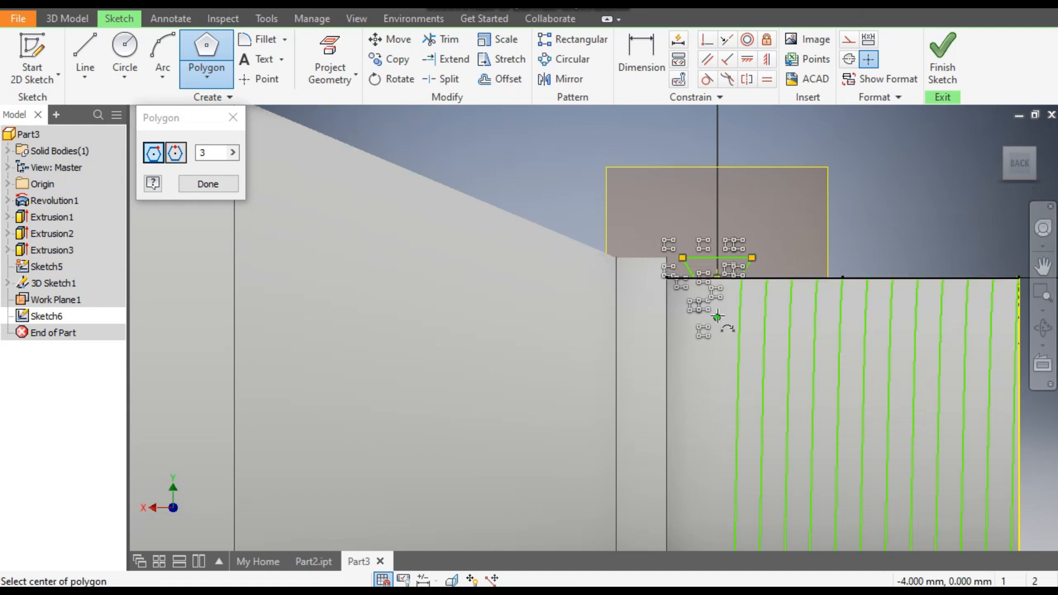
# Switch the visual style to Wireframe and end the Polygon command.
pyautogui.click(358, 19)
pyautogui.click(196, 73)
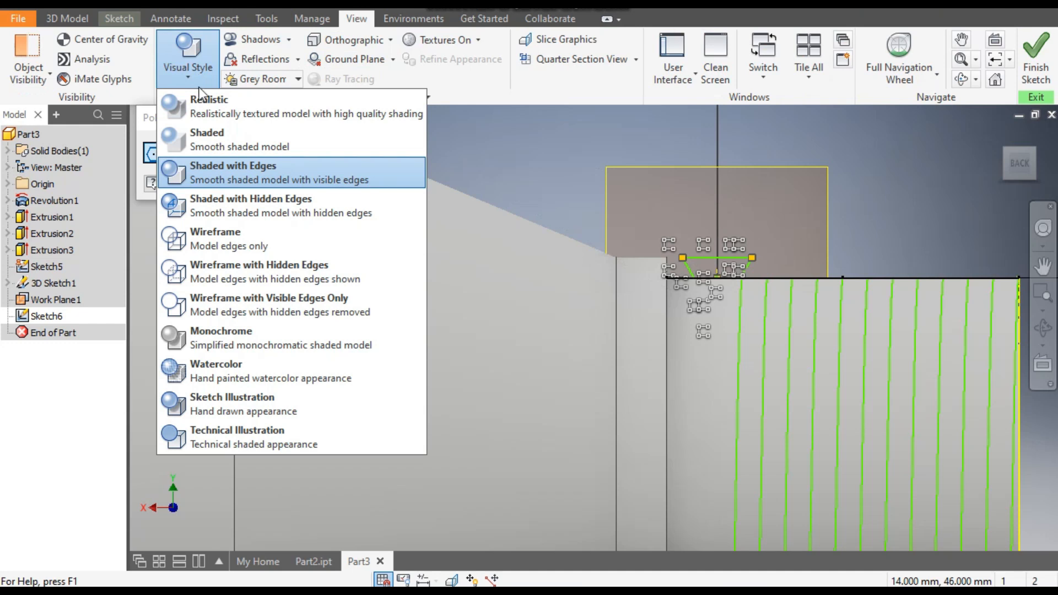
pyautogui.click(242, 237)
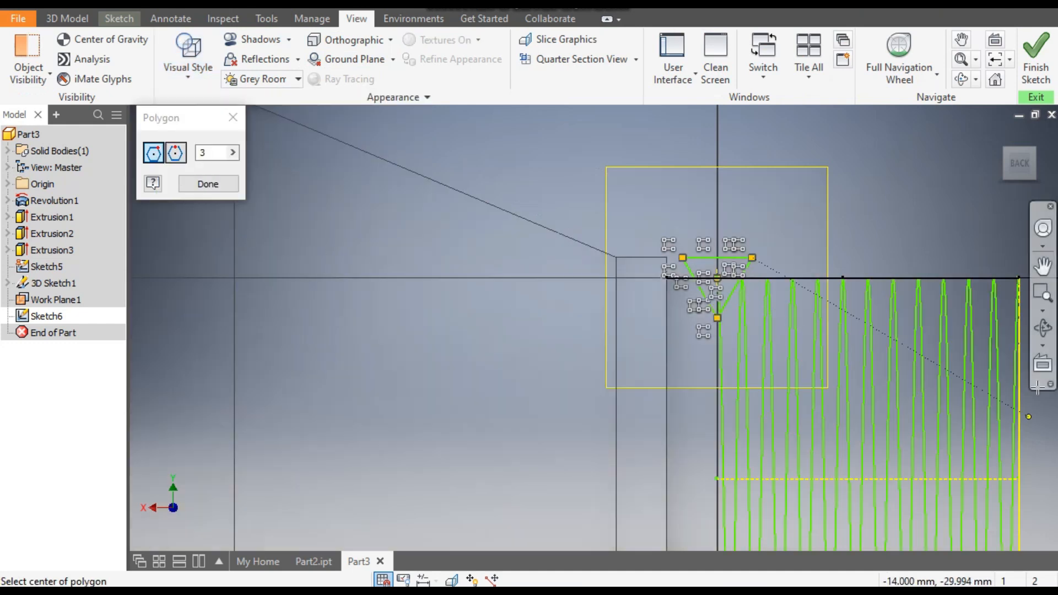
pyautogui.click(232, 117)
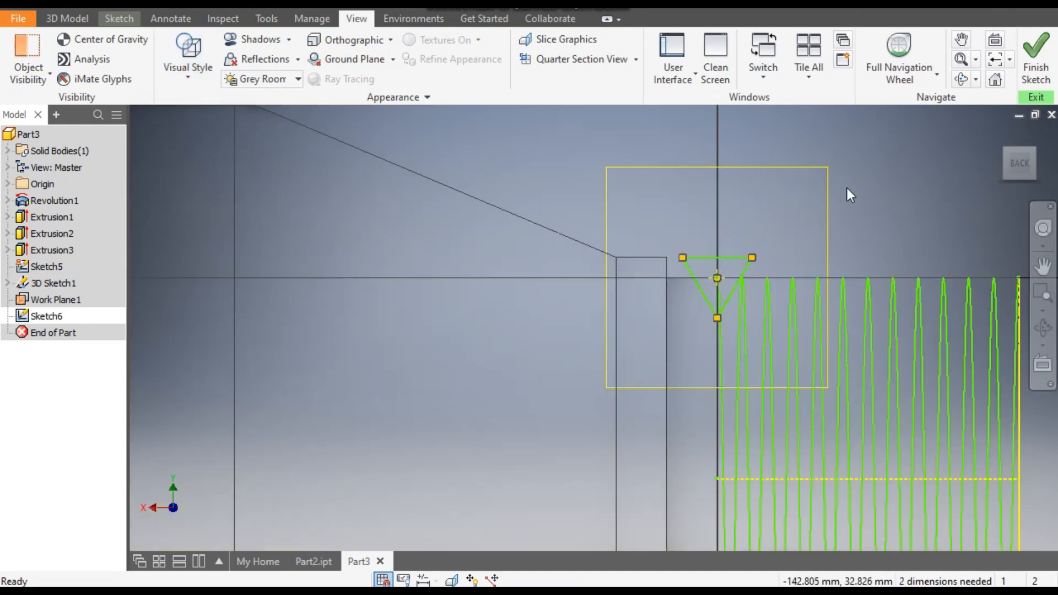
# Dimension the triangle's outer side, parallel to the shaft axis, to 1.5 mm.
pyautogui.click(120, 20)
pyautogui.click(649, 55)
pyautogui.click(729, 256)
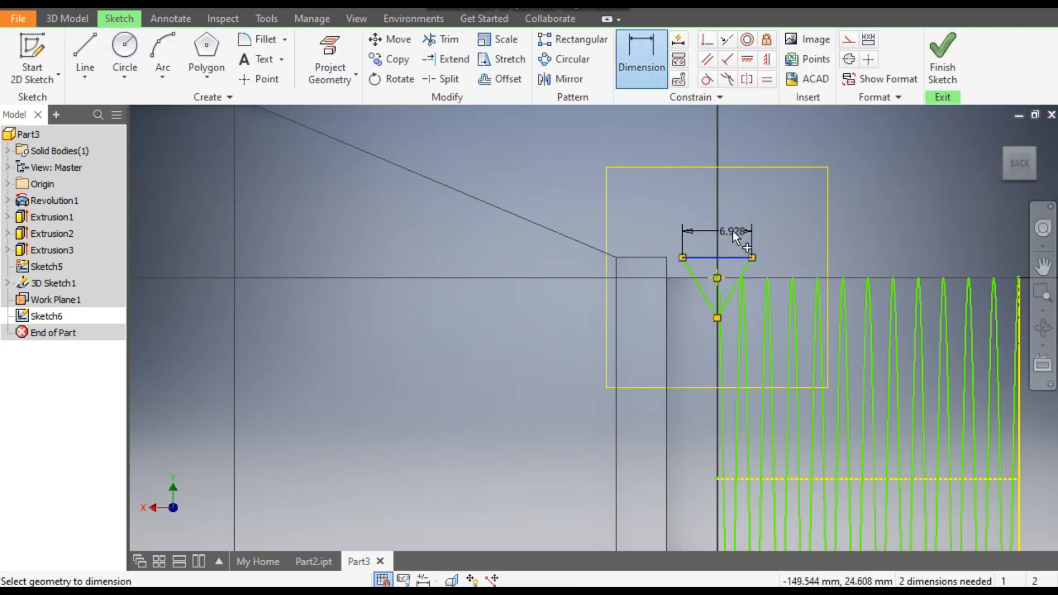
pyautogui.click(733, 230)
pyautogui.write('1.5')
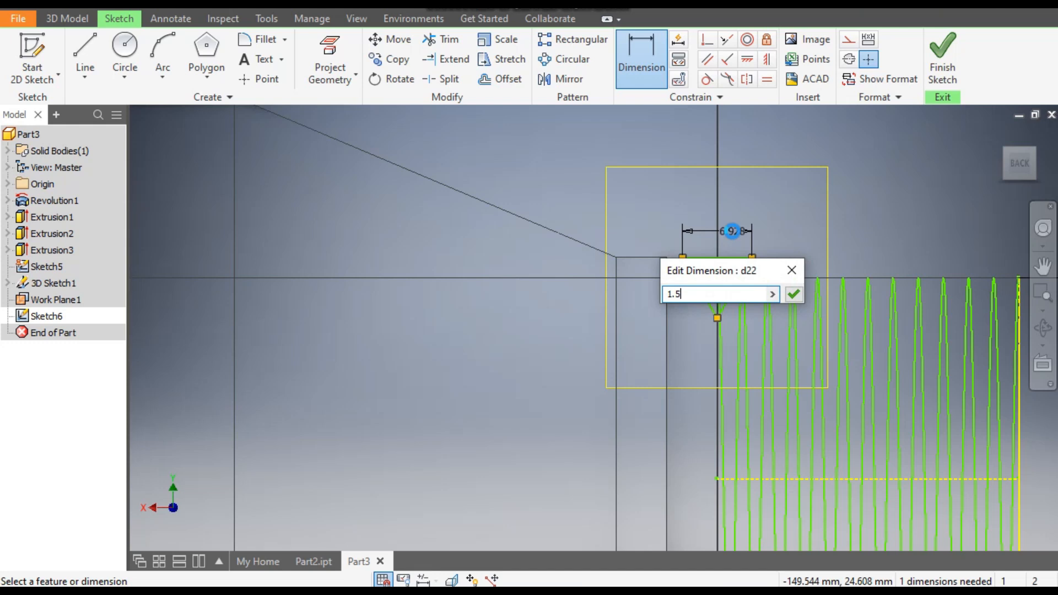
pyautogui.press('Return')
pyautogui.scroll(5, 726, 276)
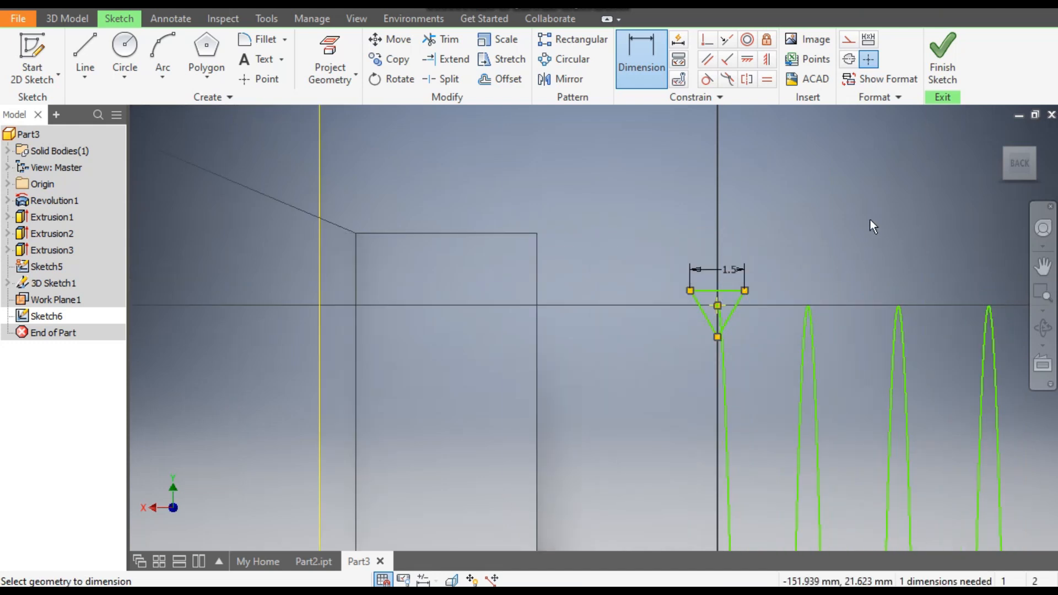
# Align the triangle's centre with its inner vertex using a horizontal constraint and finish the sketch.
pyautogui.click(766, 61)
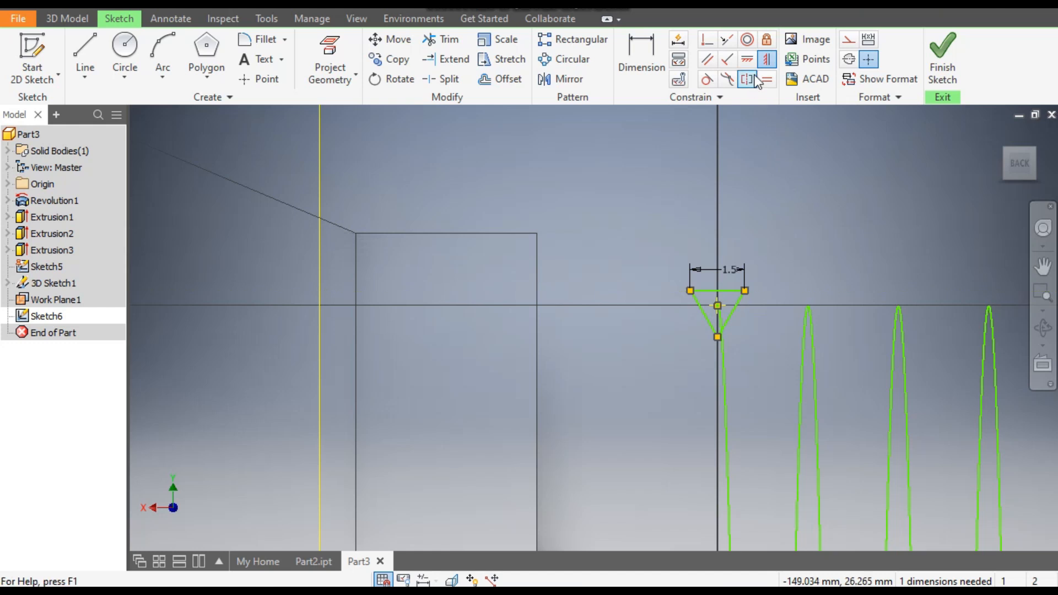
pyautogui.click(749, 60)
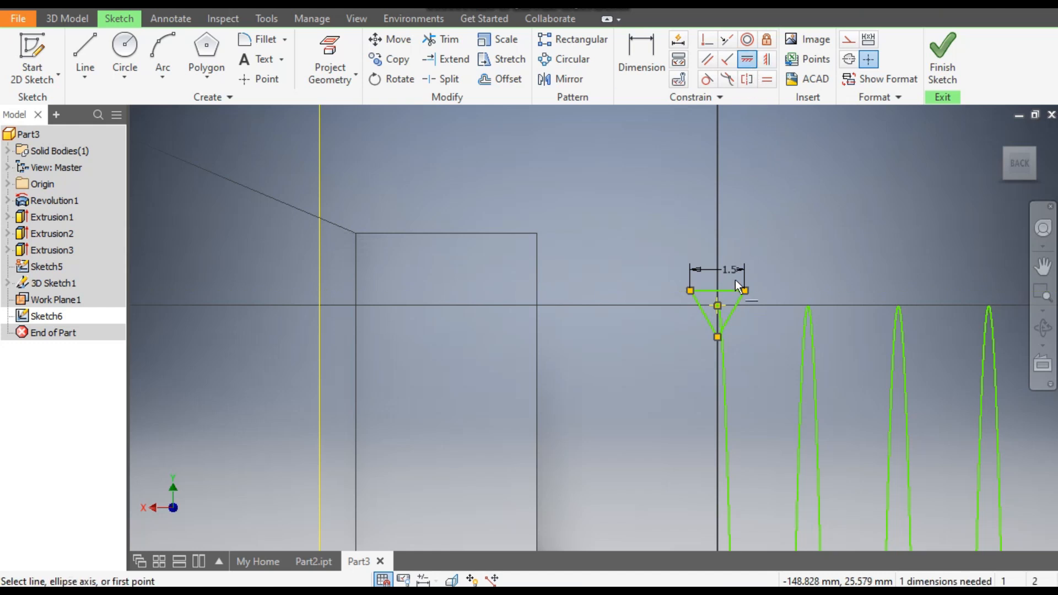
pyautogui.click(716, 306)
pyautogui.click(717, 337)
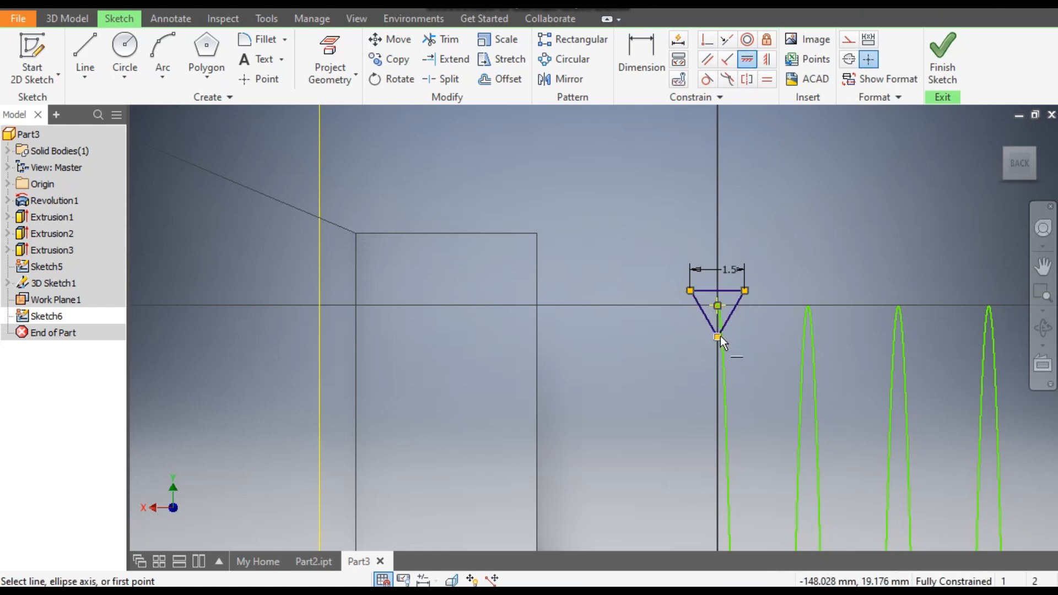
pyautogui.click(942, 55)
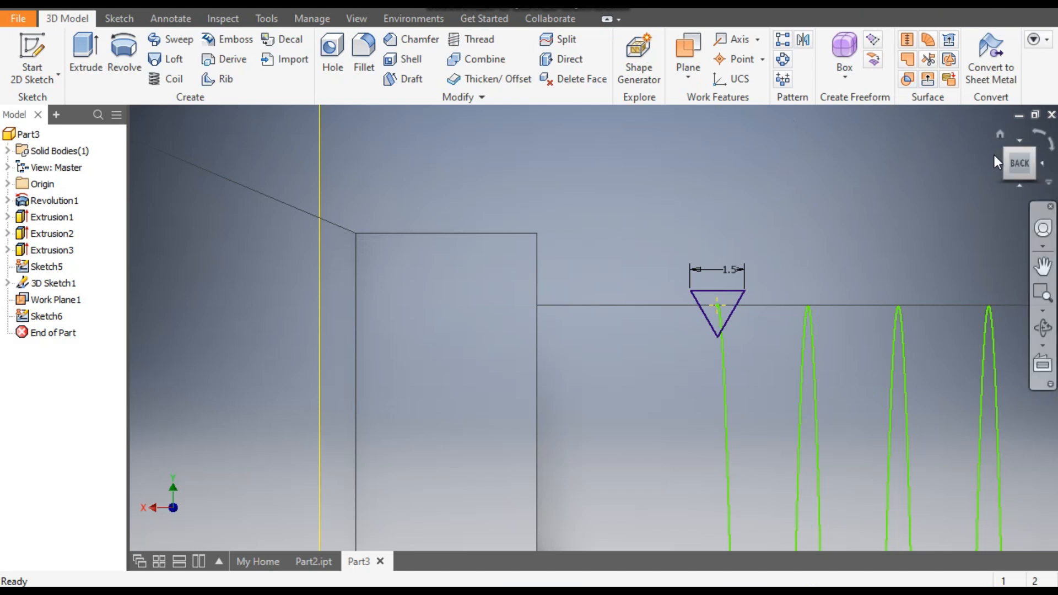
# Start a Sweep and switch the visual style to Shaded with Edges.
pyautogui.scroll(-6, 857, 192)
pyautogui.moveTo(907, 185); pyautogui.dragTo(746, 208, button='middle')
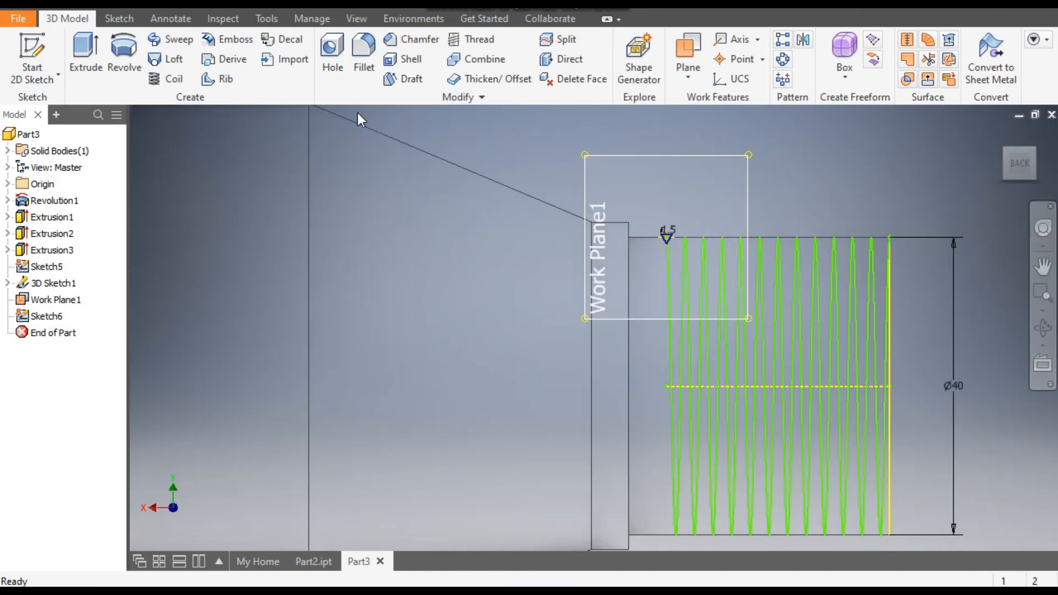
pyautogui.click(175, 39)
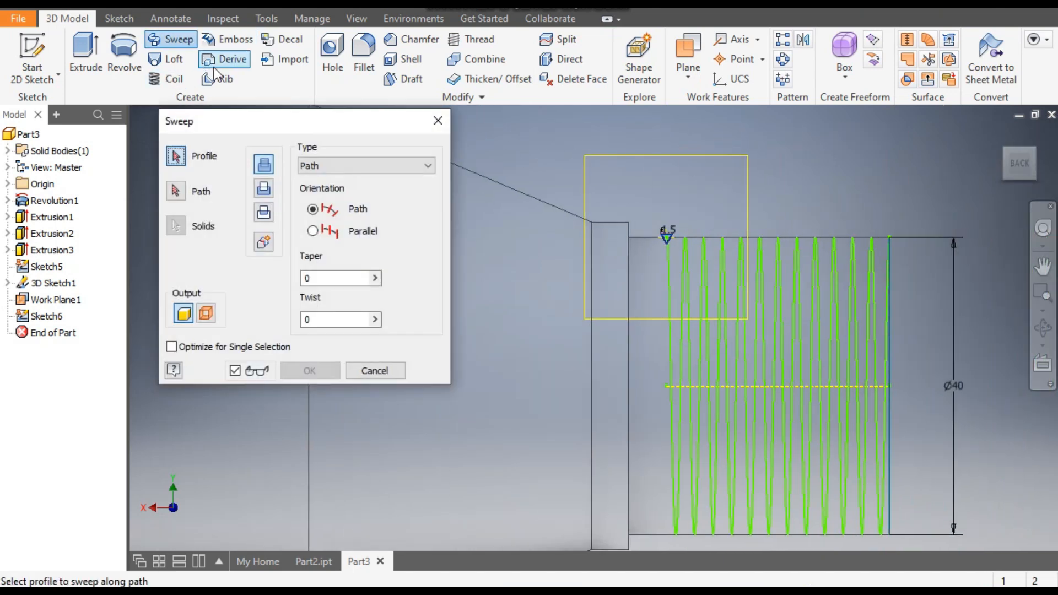
pyautogui.click(358, 21)
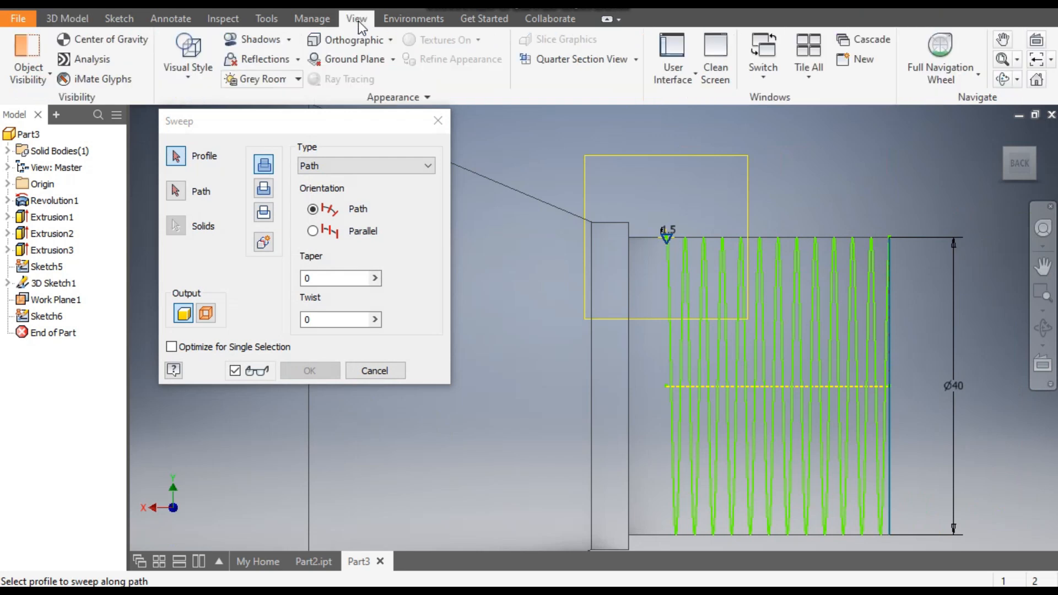
pyautogui.click(190, 77)
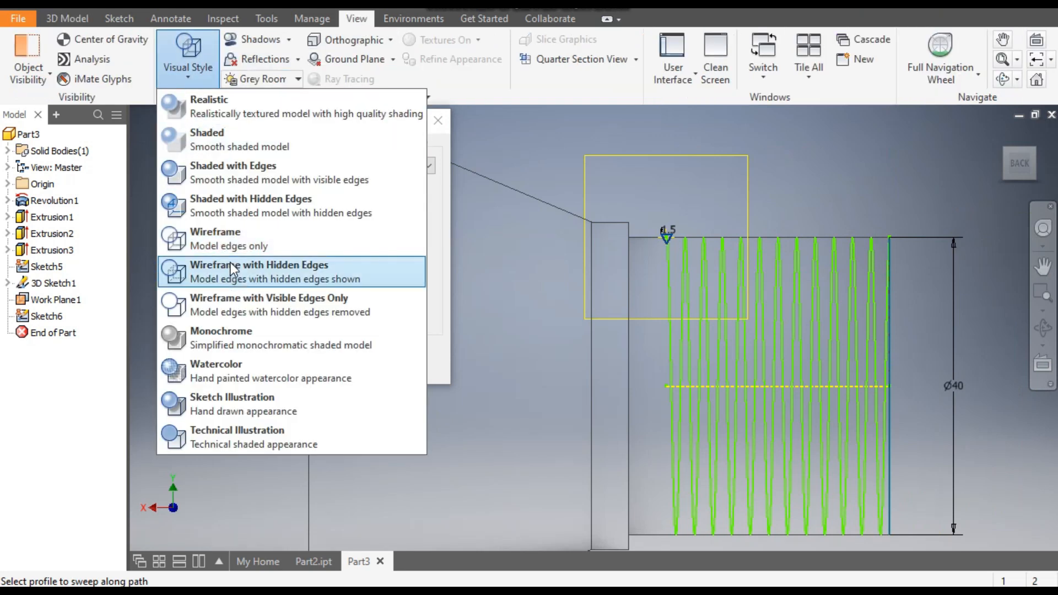
pyautogui.click(233, 178)
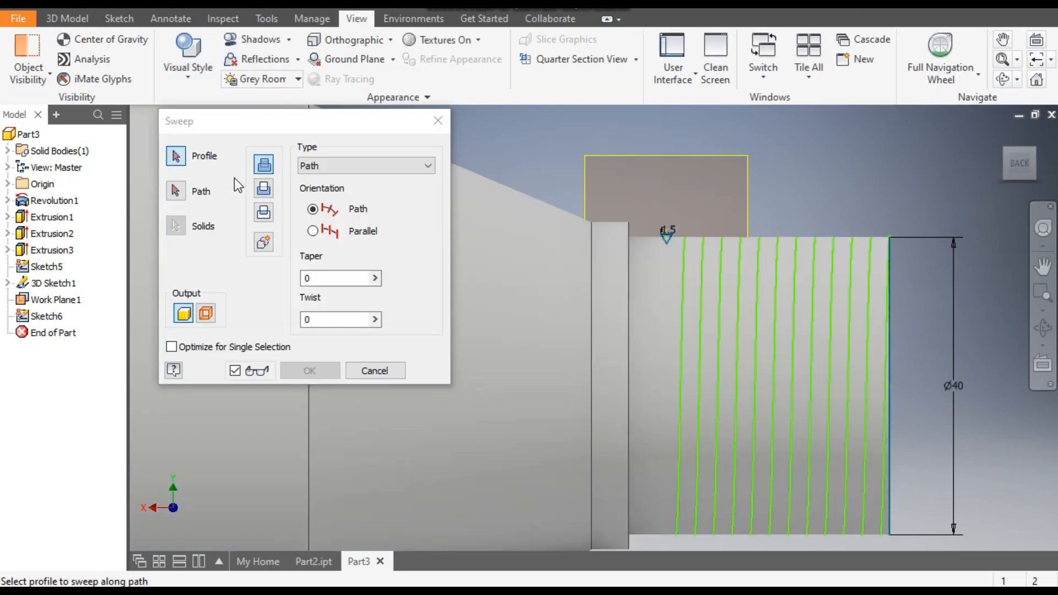
# Sweep the triangular profile along the helix as a cut to form the thread on the shaft end.
pyautogui.click(1035, 156)
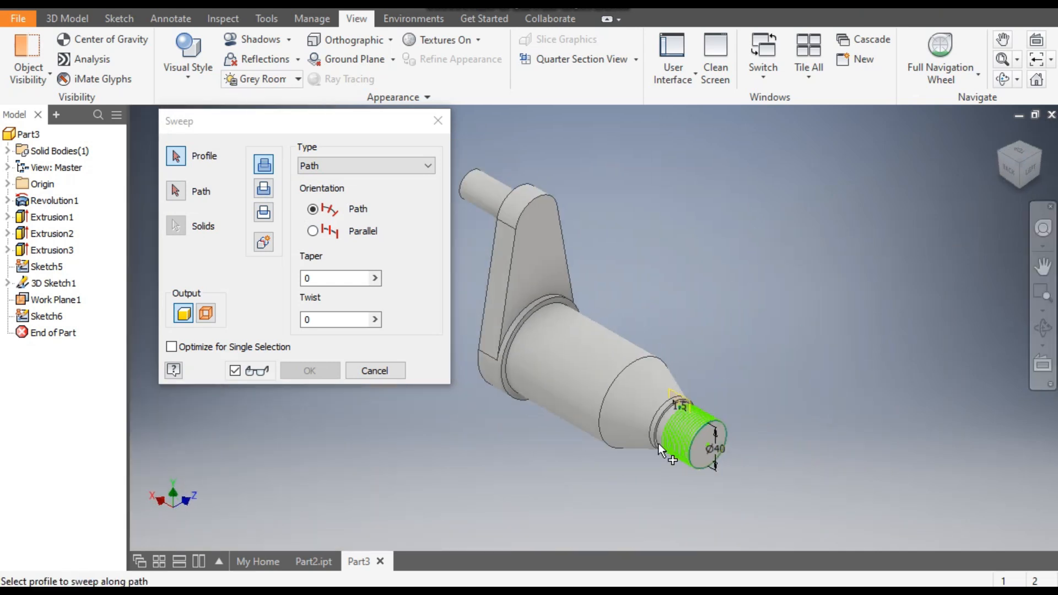
pyautogui.scroll(-5, 682, 437)
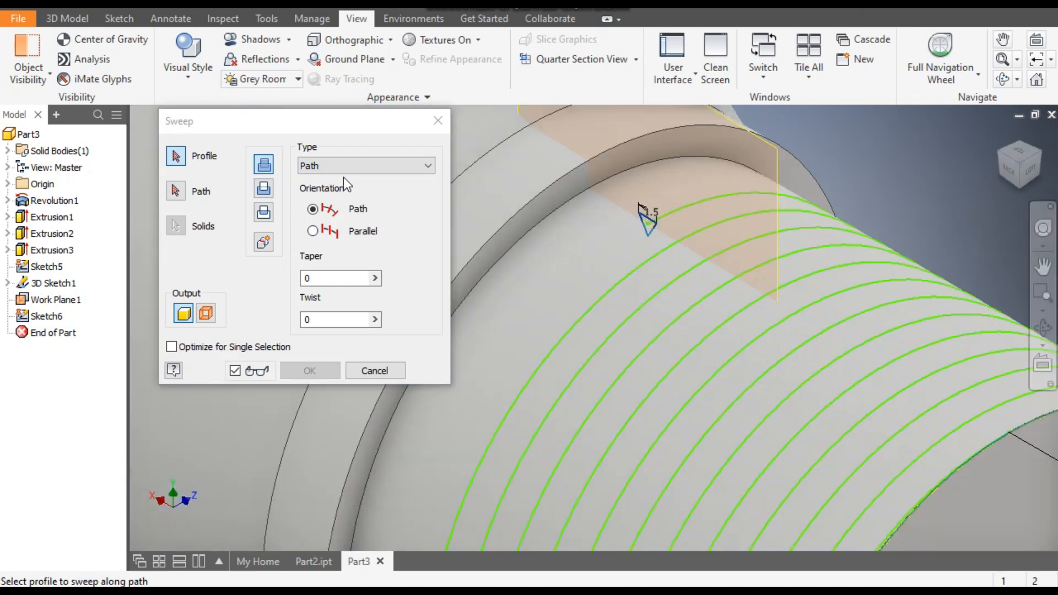
pyautogui.scroll(-2, 643, 235)
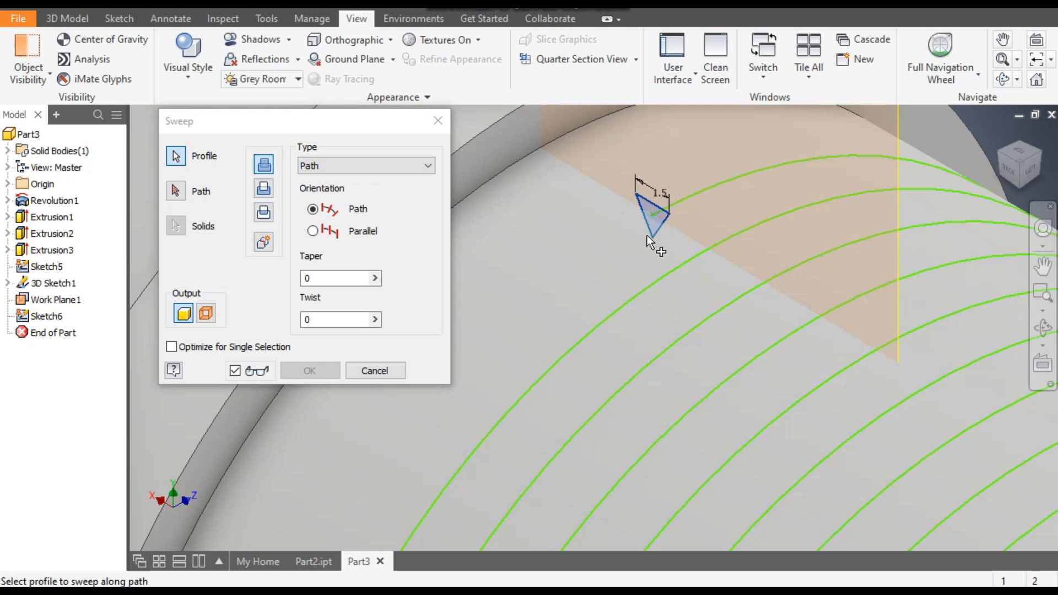
pyautogui.click(176, 191)
pyautogui.click(640, 298)
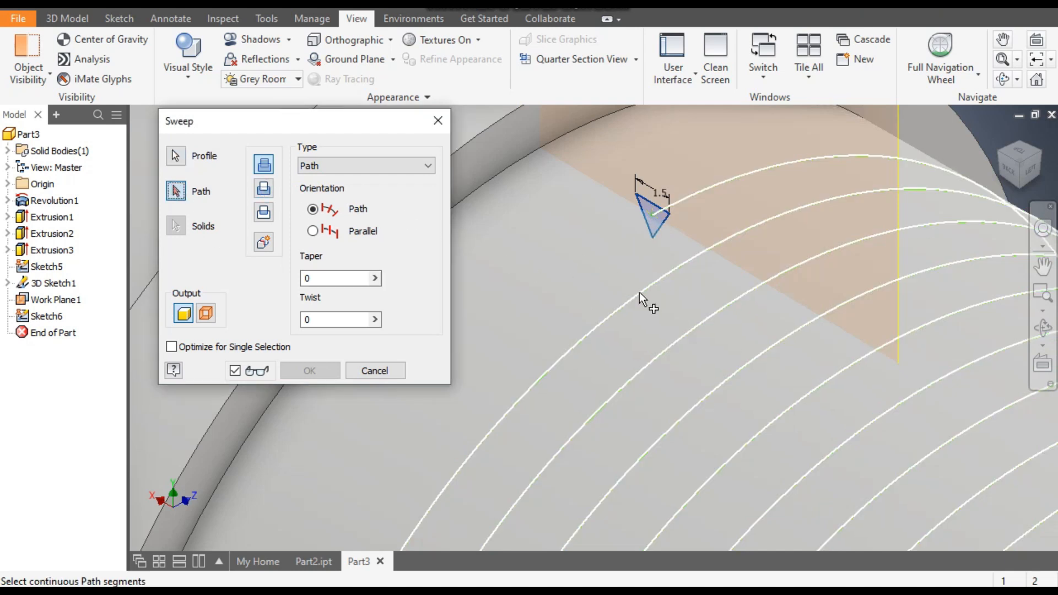
pyautogui.scroll(5, 625, 230)
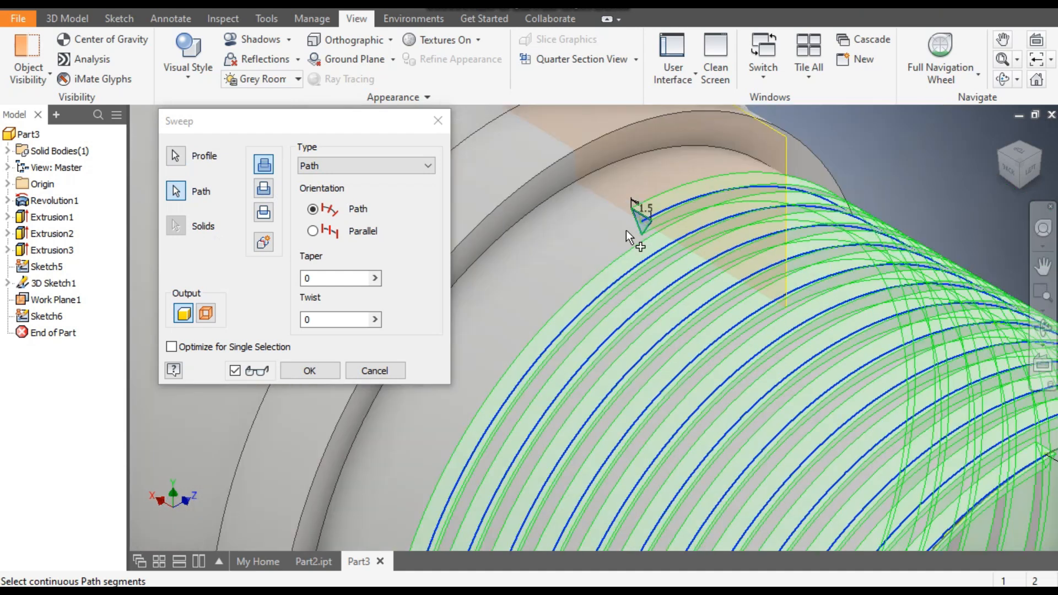
pyautogui.click(265, 191)
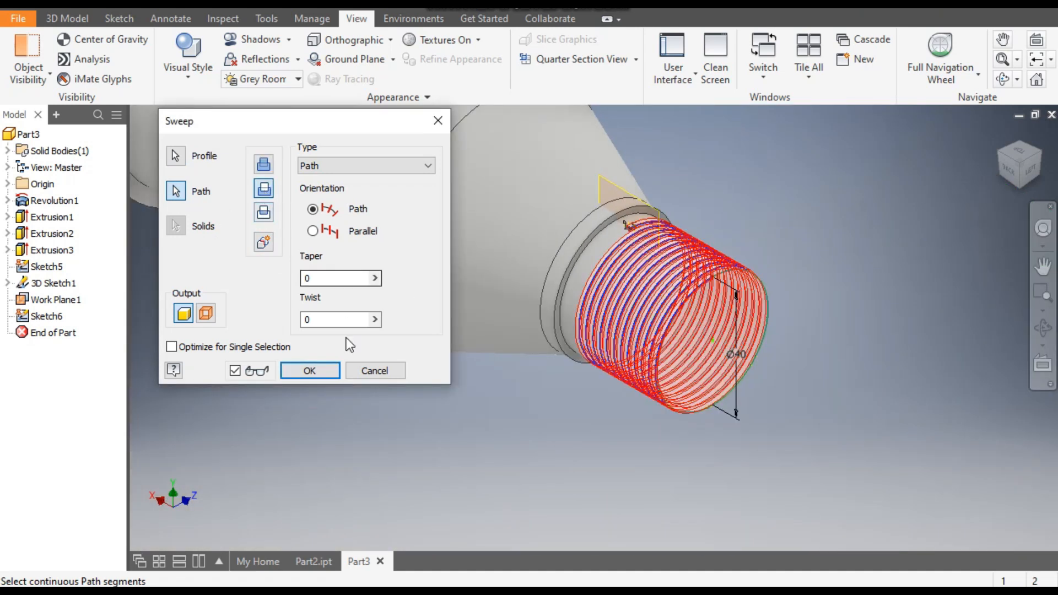
pyautogui.click(323, 371)
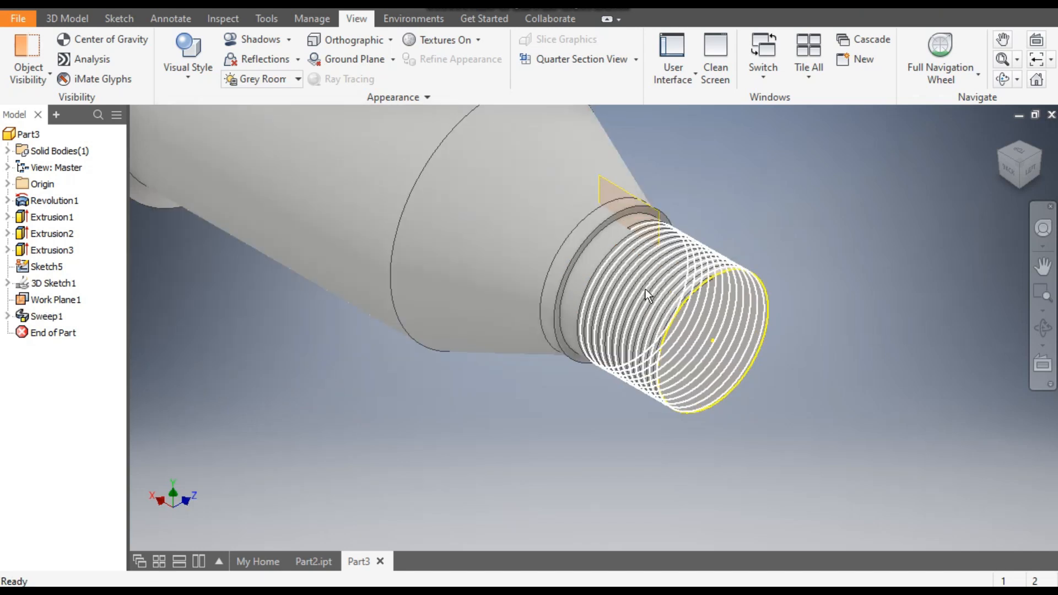
# Examine the cut thread on the shaft end up close, from the back and in an isometric view.
pyautogui.scroll(5, 643, 229)
pyautogui.scroll(-3, 574, 216)
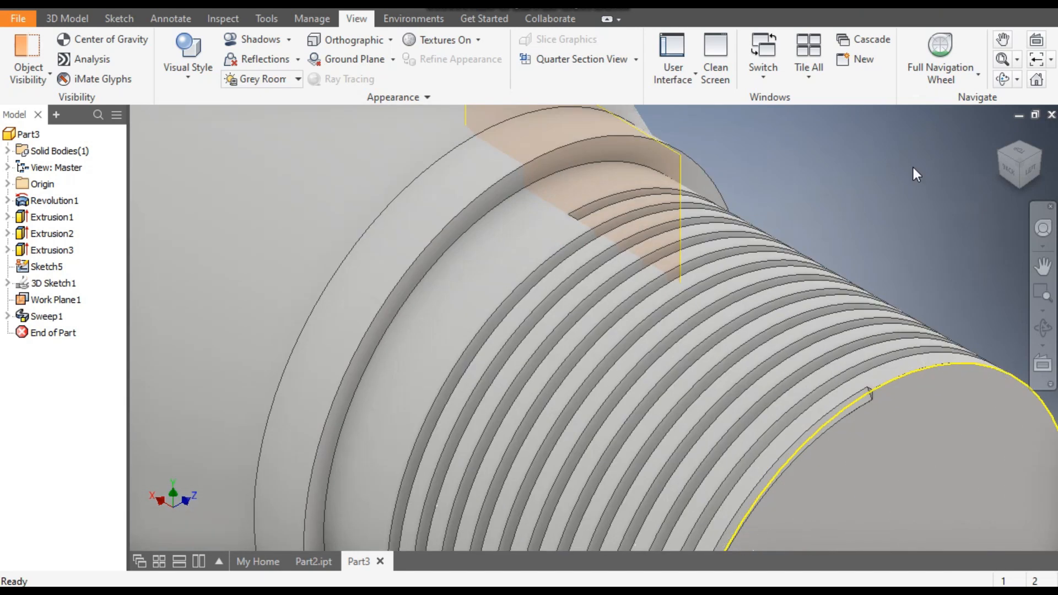
pyautogui.click(1011, 175)
pyautogui.scroll(6, 703, 399)
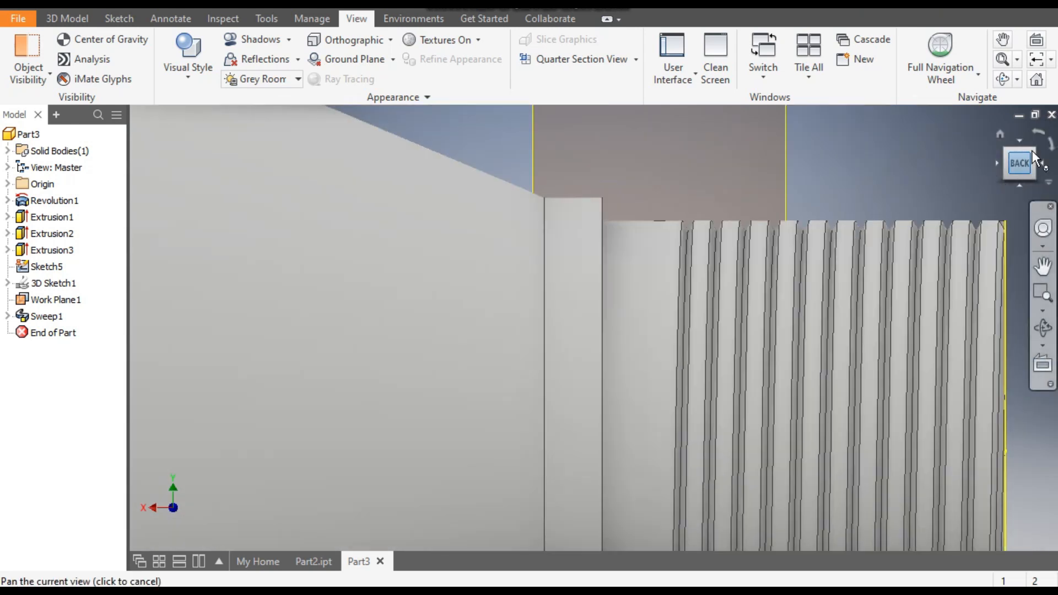
pyautogui.click(1003, 147)
pyautogui.scroll(-1, 736, 288)
pyautogui.keyDown('shift'); pyautogui.moveTo(737, 290); pyautogui.dragTo(772, 291, button='middle'); pyautogui.keyUp('shift')
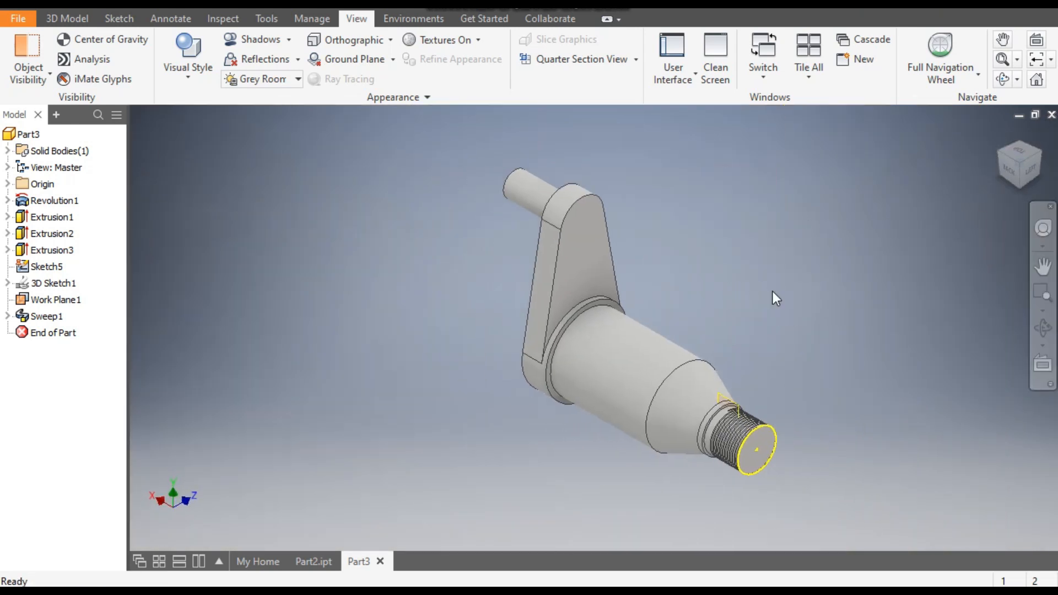
# Mirror all features from Revolution1 through Sweep1, including Work Plane1, about the free end face of the crank pin.
pyautogui.click(65, 20)
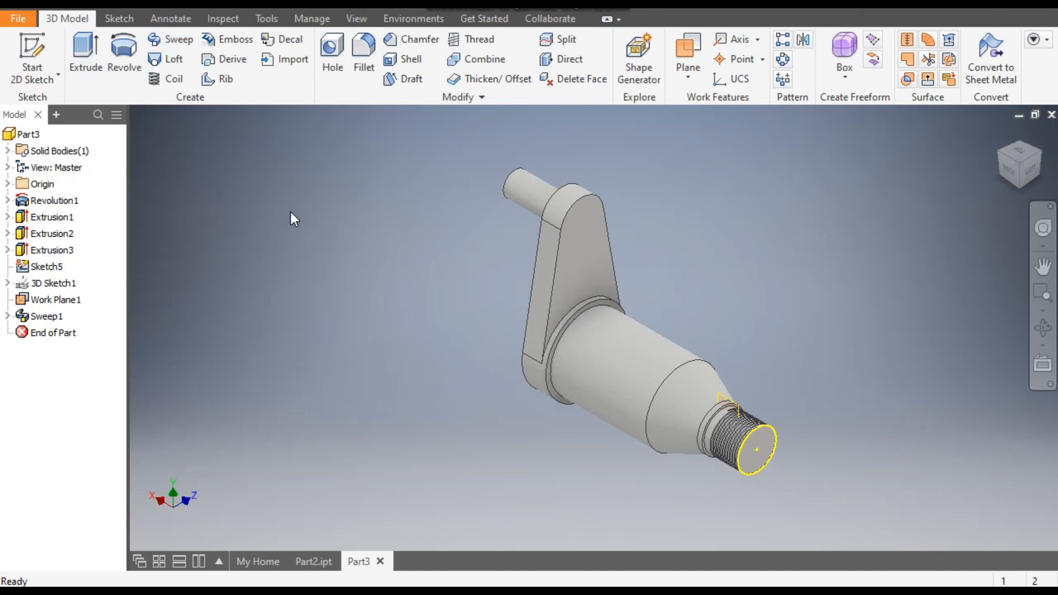
pyautogui.click(804, 41)
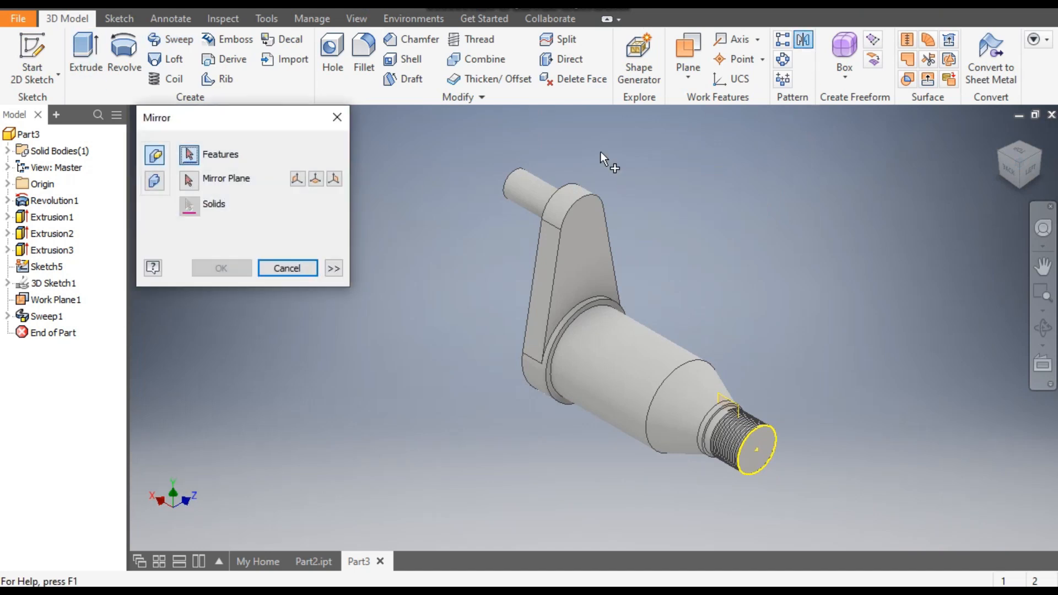
pyautogui.click(55, 201)
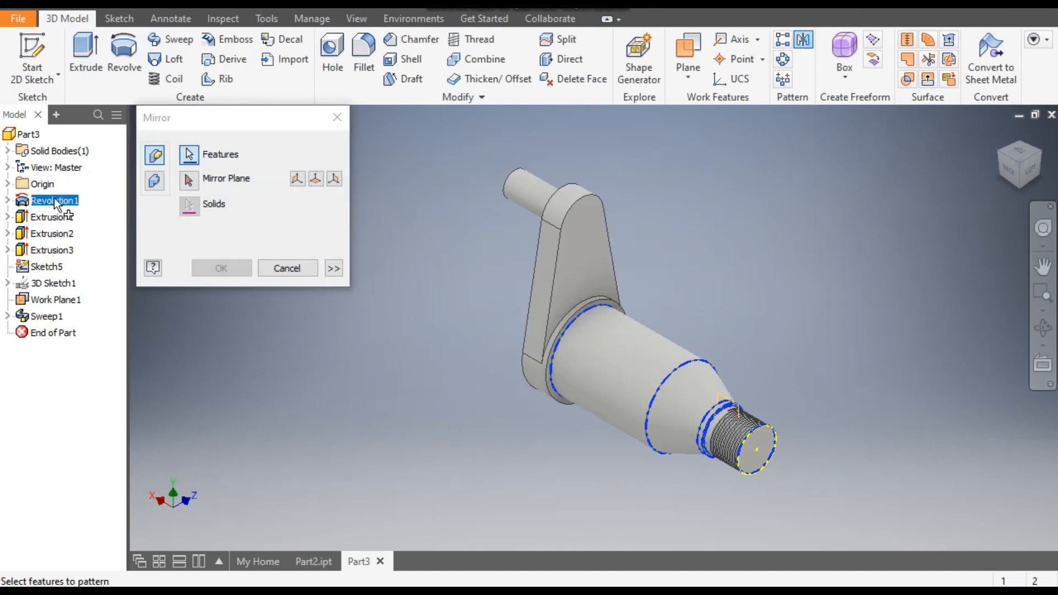
pyautogui.keyDown('shift'); pyautogui.click(55, 317); pyautogui.keyUp('shift')
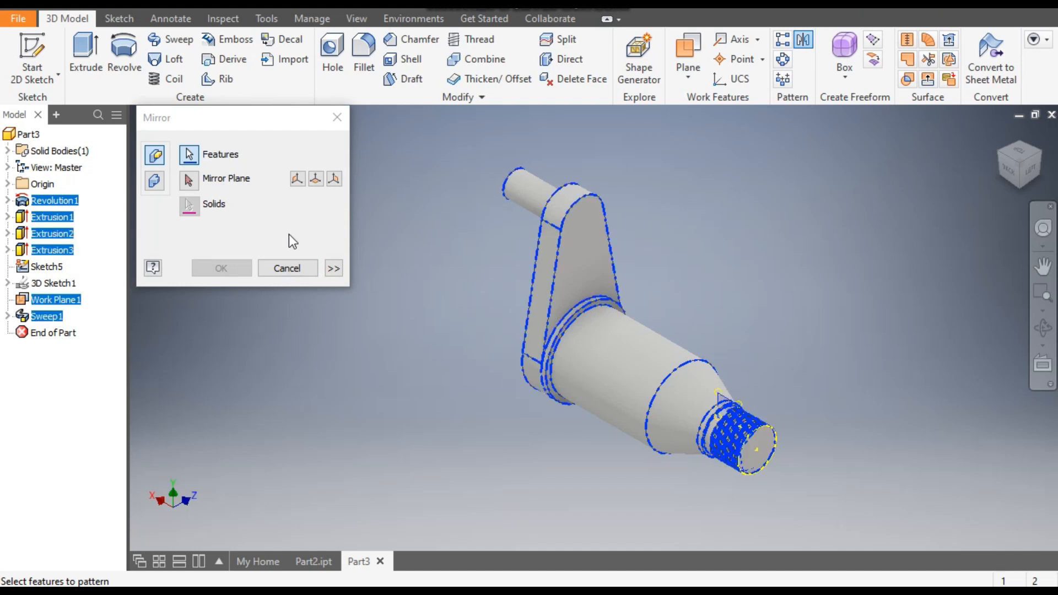
pyautogui.click(190, 182)
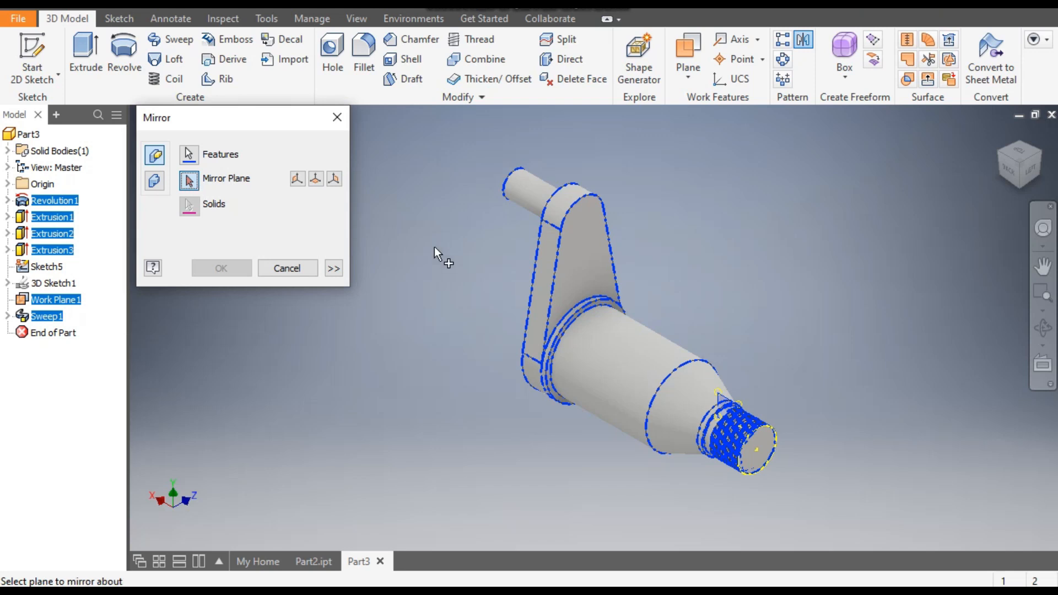
pyautogui.moveTo(435, 247); pyautogui.dragTo(492, 252, button='middle')
pyautogui.click(999, 158)
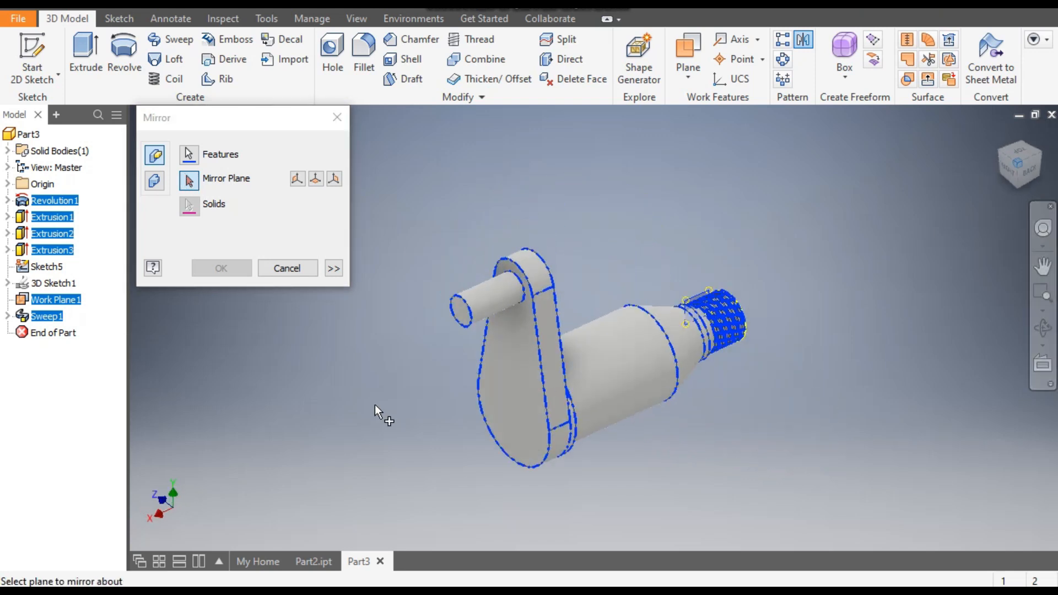
pyautogui.click(476, 327)
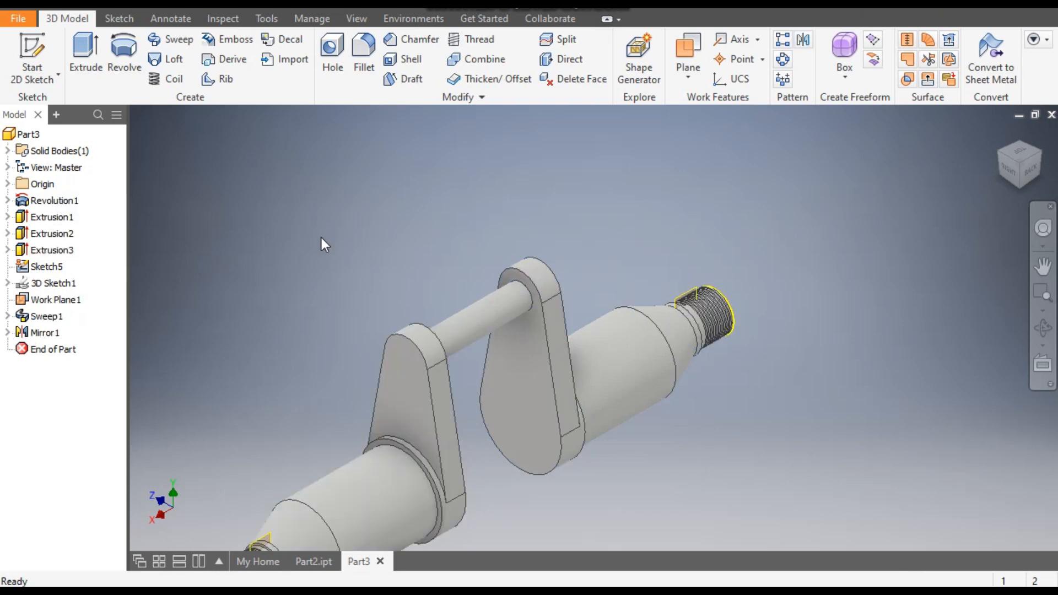
# Start a 2 mm constant fillet and select the inner and outer outline edges of both crank webs.
pyautogui.scroll(-3, 321, 237)
pyautogui.moveTo(435, 212); pyautogui.dragTo(516, 154, button='middle')
pyautogui.scroll(4, 481, 230)
pyautogui.moveTo(482, 230); pyautogui.dragTo(458, 240, button='middle')
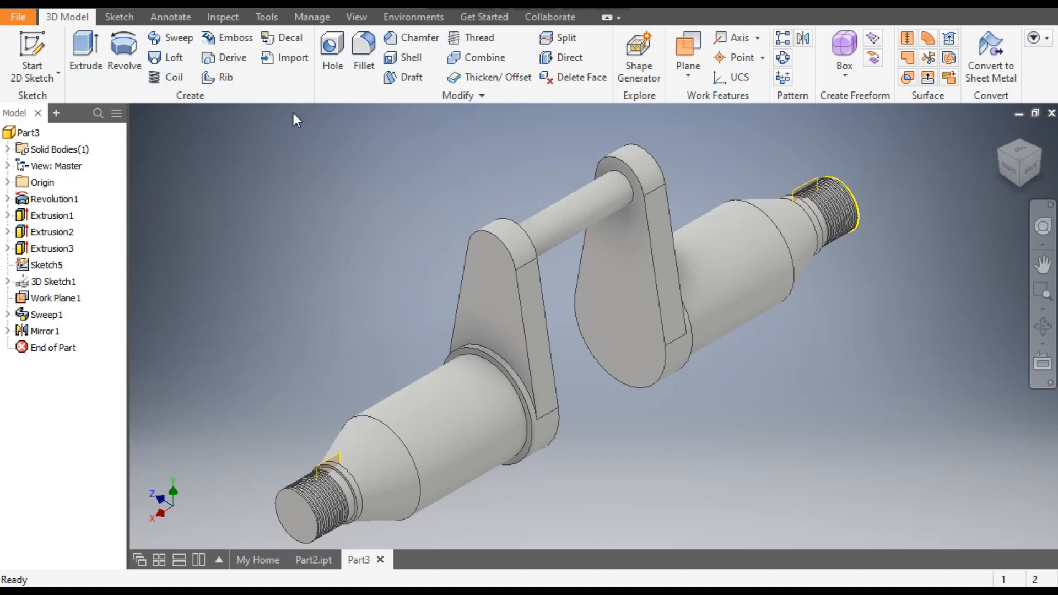
pyautogui.click(362, 49)
pyautogui.moveTo(396, 195); pyautogui.dragTo(478, 168, button='middle')
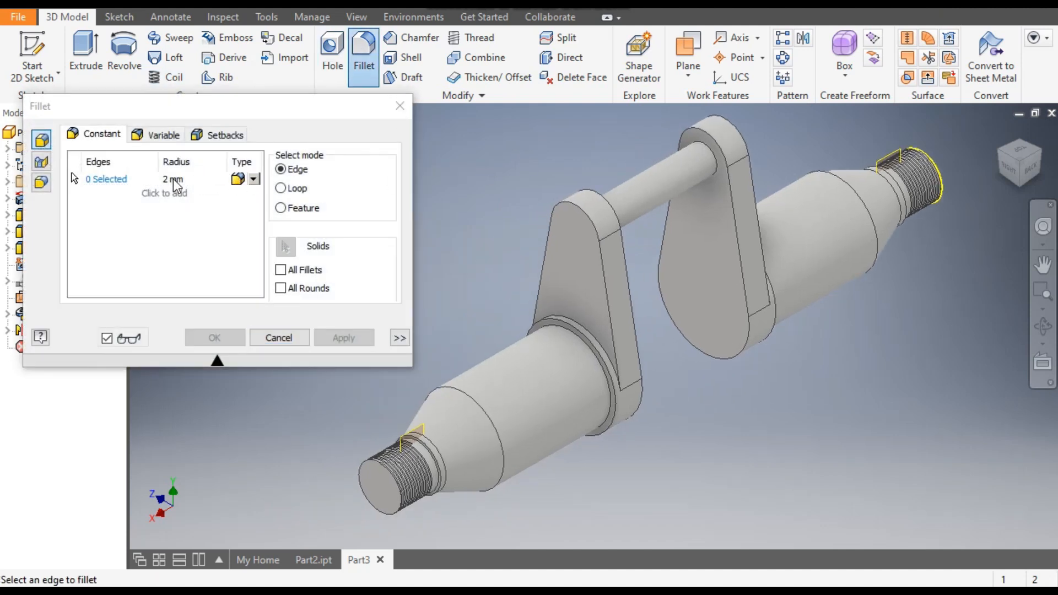
pyautogui.click(566, 202)
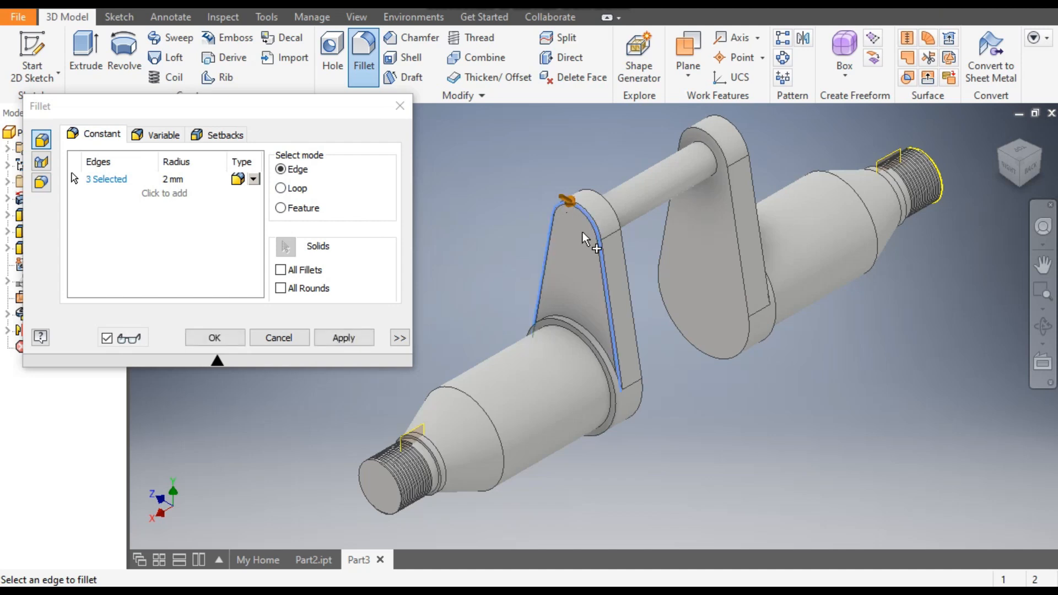
pyautogui.click(639, 328)
pyautogui.scroll(3, 705, 176)
pyautogui.click(766, 220)
pyautogui.scroll(-2, 763, 226)
pyautogui.scroll(-2, 771, 253)
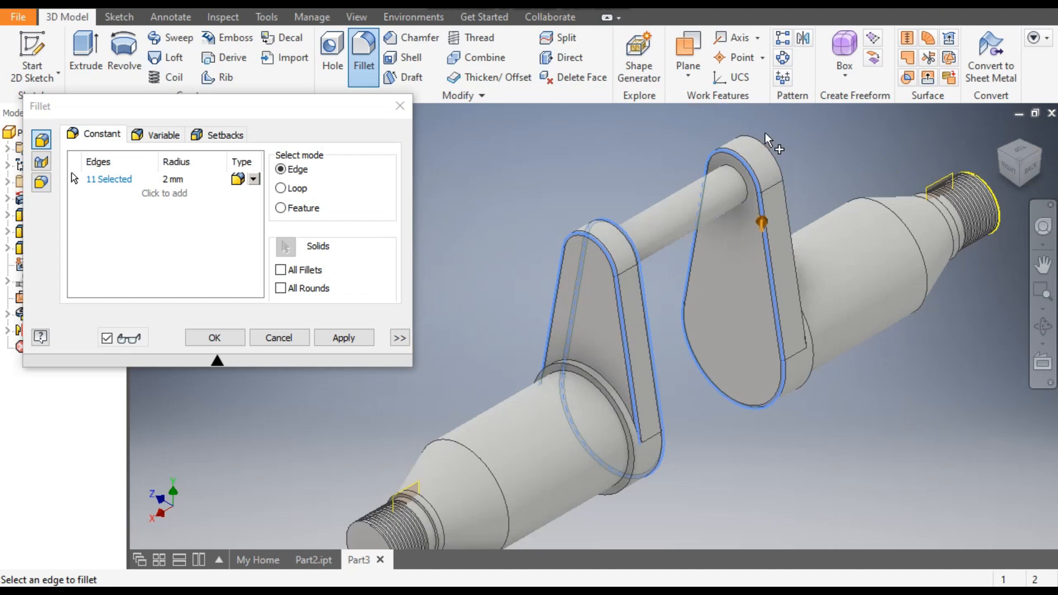
pyautogui.click(761, 147)
# Add the edges where the crank pin meets both webs and apply the 2 mm fillet.
pyautogui.click(728, 170)
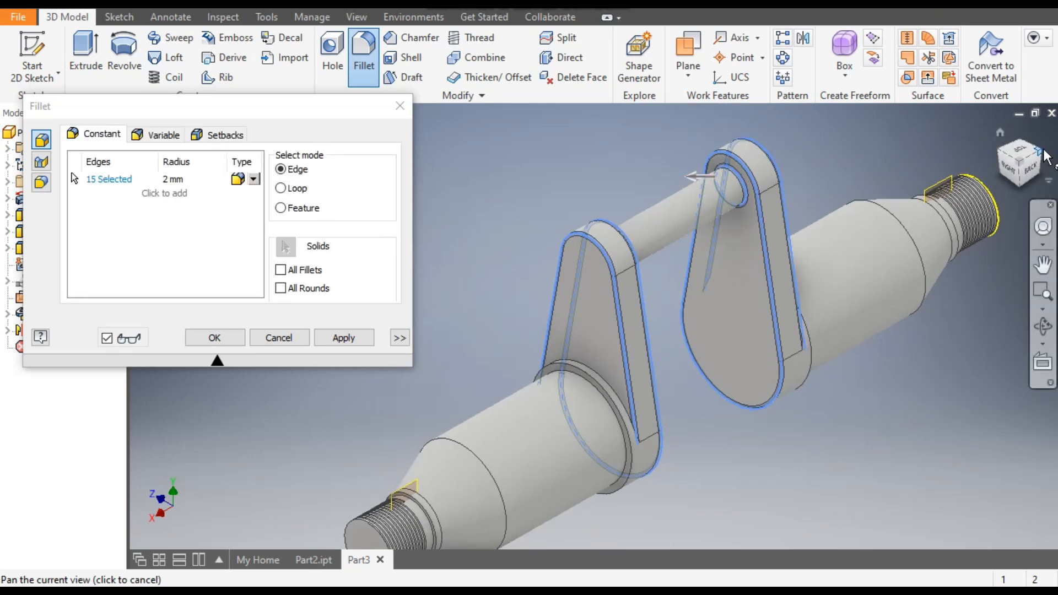
pyautogui.click(1045, 157)
pyautogui.scroll(4, 589, 267)
pyautogui.click(588, 266)
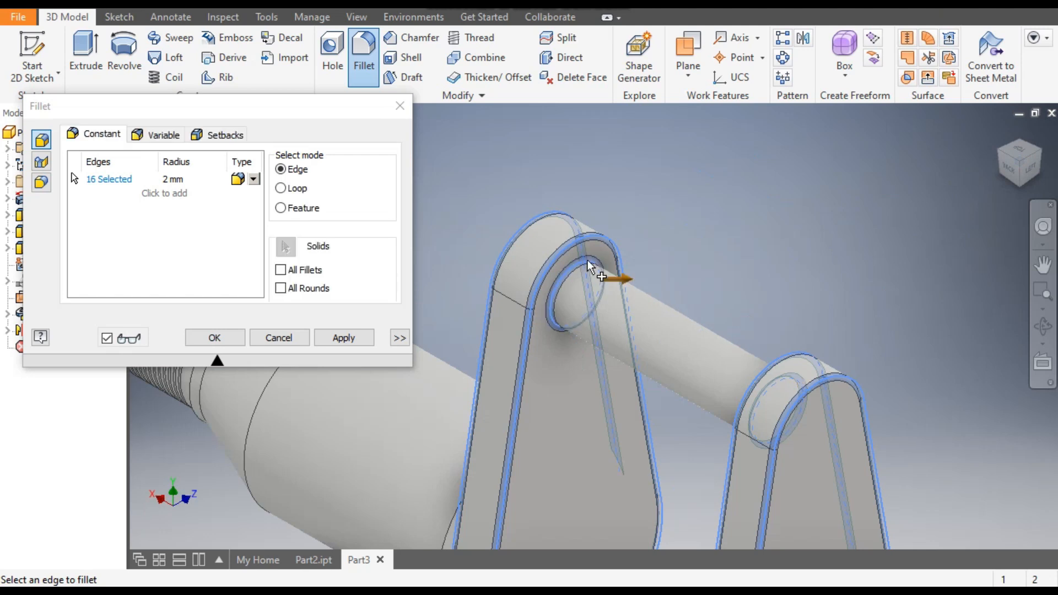
pyautogui.scroll(-3, 662, 226)
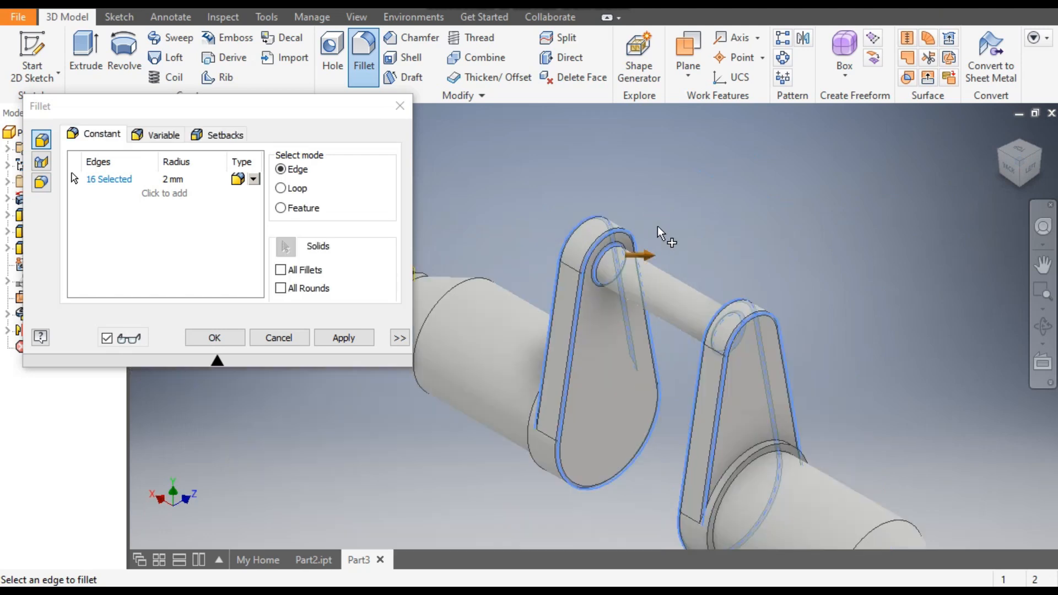
pyautogui.click(354, 339)
# Apply a 15 mm fillet to the web-to-collar and collar-to-shaft edges on the mirrored half of the crankshaft.
pyautogui.click(1000, 148)
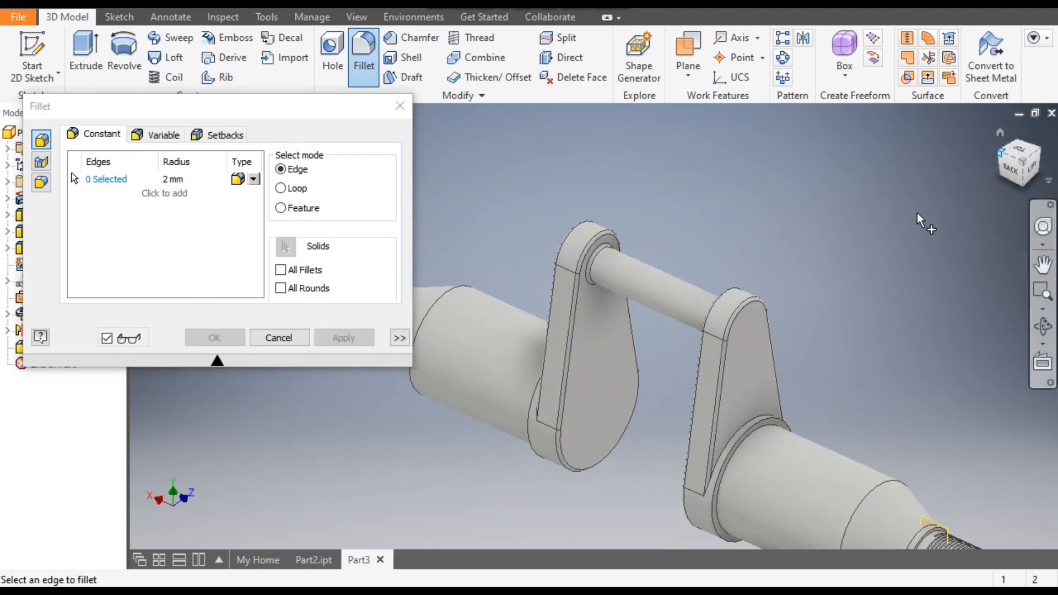
pyautogui.scroll(4, 554, 385)
pyautogui.moveTo(534, 254); pyautogui.dragTo(636, 287, button='middle')
pyautogui.click(173, 178)
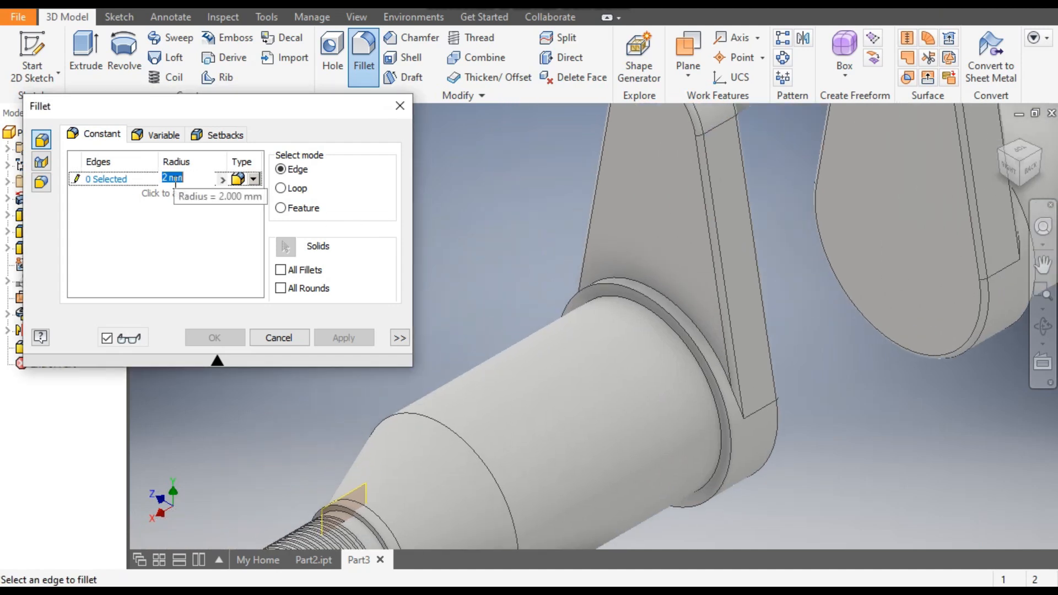
pyautogui.click(125, 182)
pyautogui.click(626, 277)
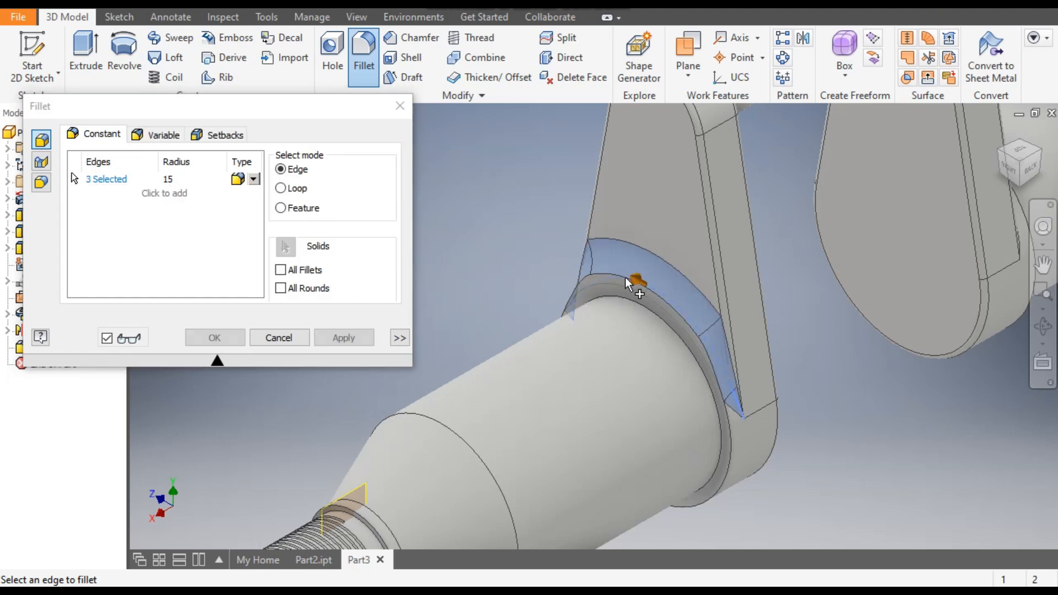
pyautogui.click(640, 303)
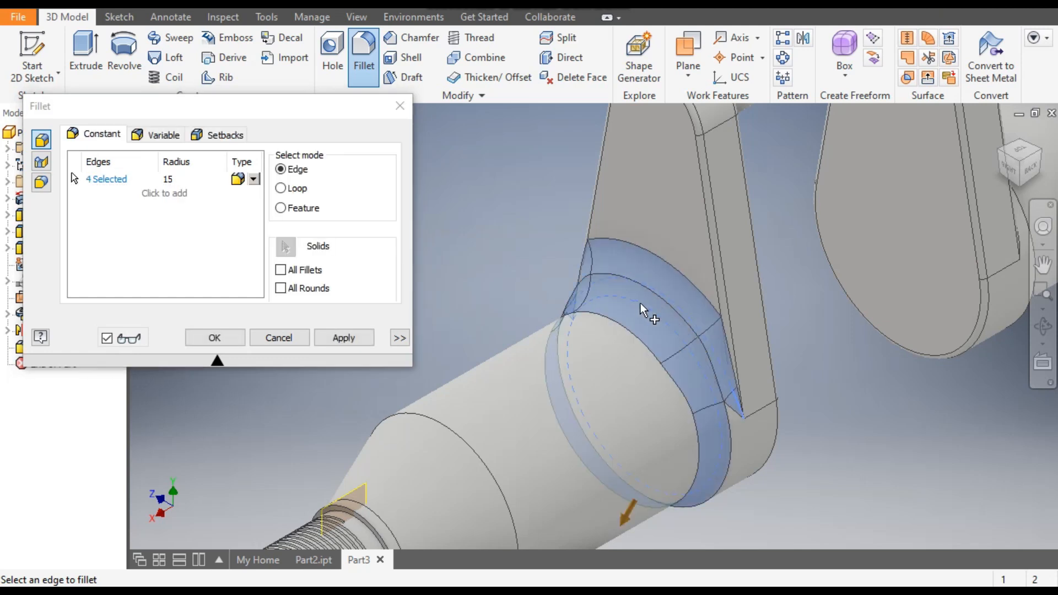
pyautogui.click(346, 338)
# Apply a 15 mm fillet to the web-to-collar and collar-to-shaft edges on the original half of the crankshaft and finish the Fillet command.
pyautogui.scroll(5, 536, 292)
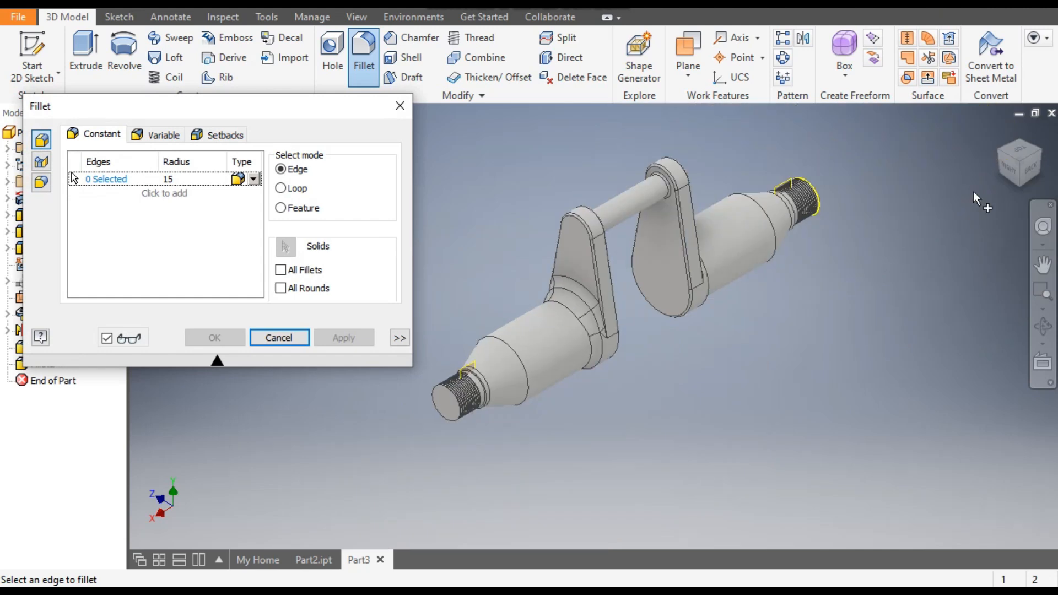
pyautogui.click(1040, 149)
pyautogui.scroll(5, 607, 409)
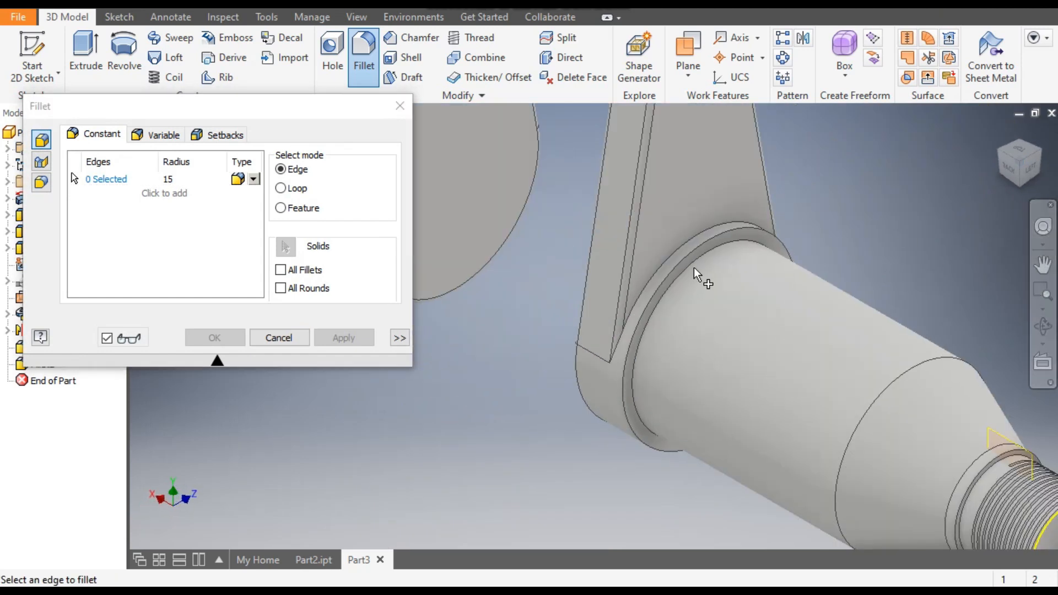
pyautogui.click(726, 241)
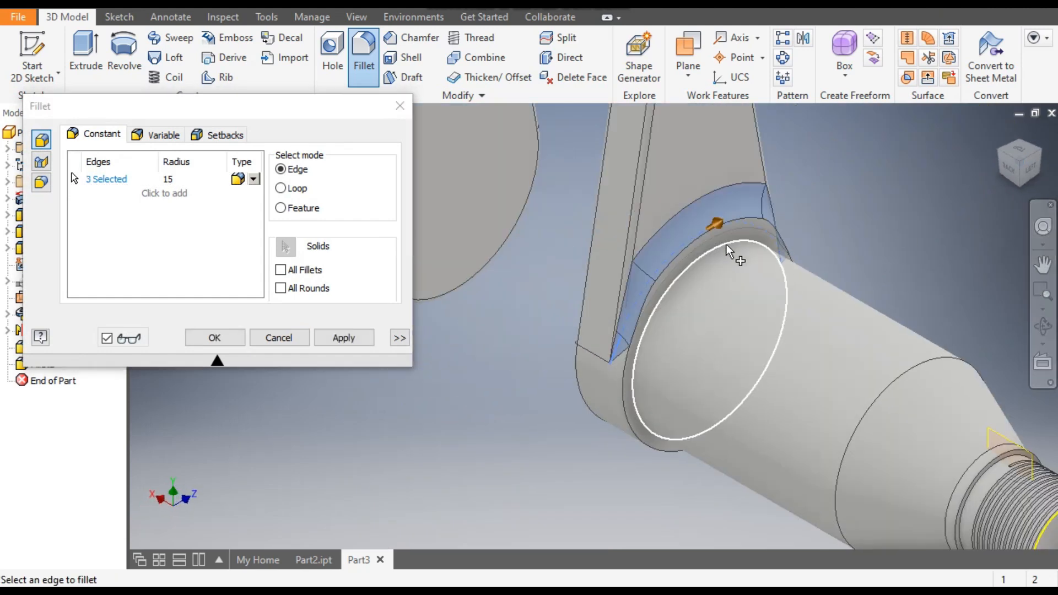
pyautogui.click(731, 249)
pyautogui.click(344, 337)
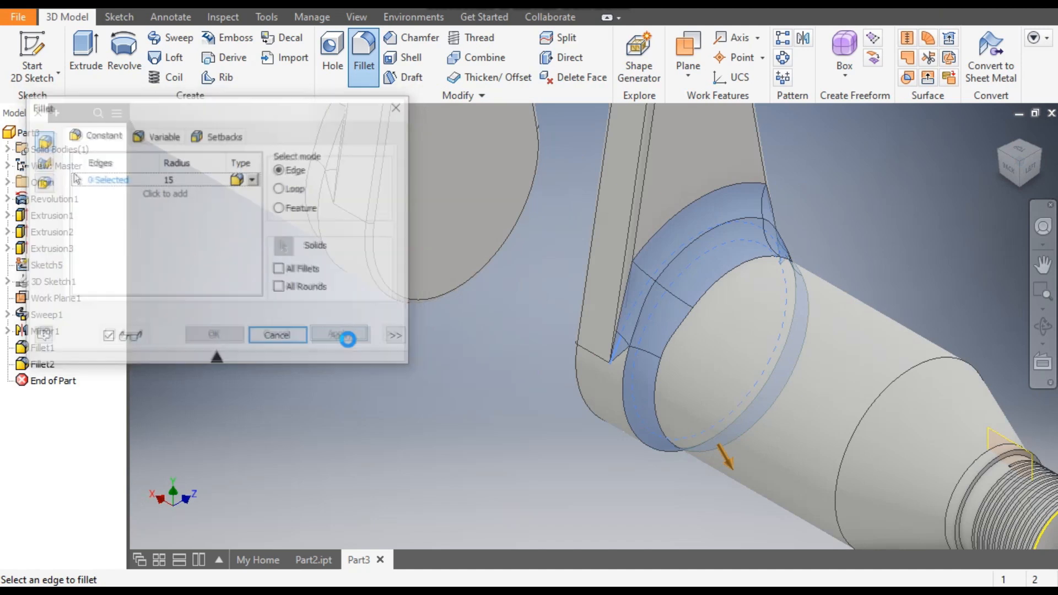
pyautogui.click(400, 105)
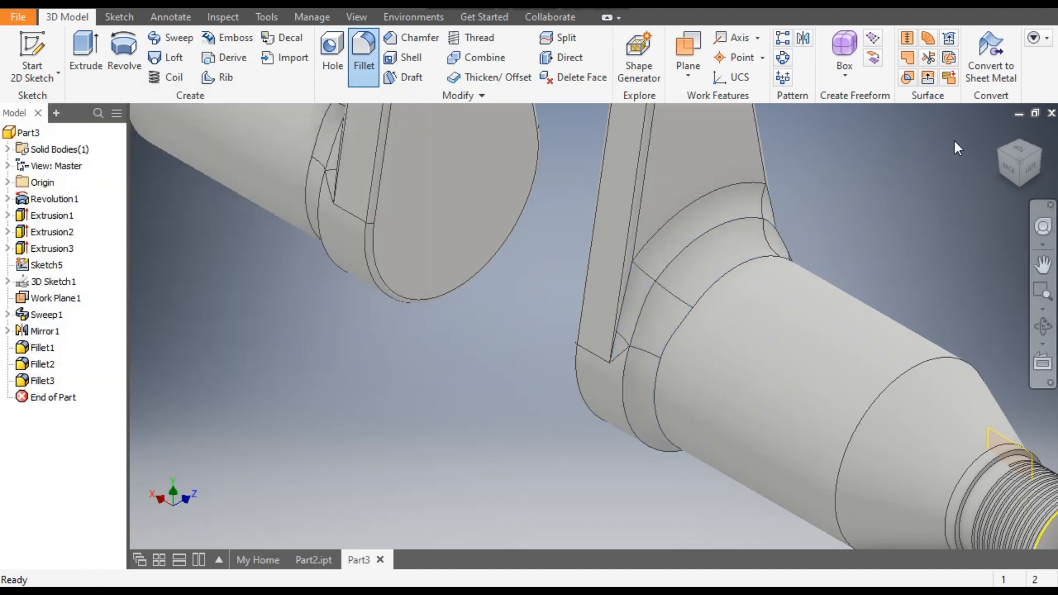
# Give the whole crankshaft the Chrome - Polished appearance from the Inventor Material Library.
pyautogui.scroll(-5, 941, 255)
pyautogui.moveTo(939, 259); pyautogui.dragTo(893, 295, button='middle')
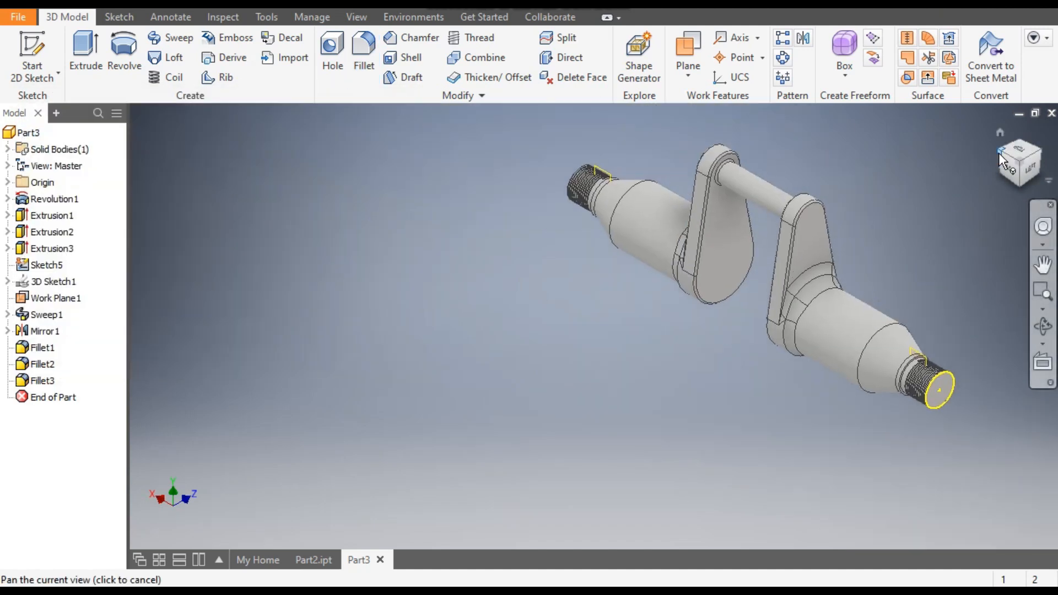
pyautogui.click(998, 154)
pyautogui.scroll(2, 429, 446)
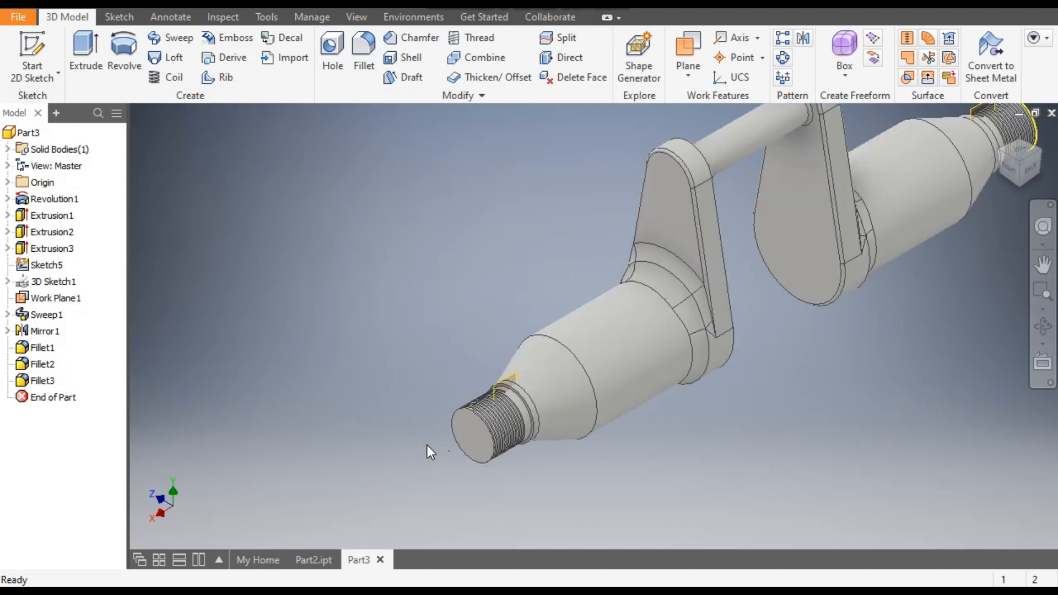
pyautogui.moveTo(325, 350); pyautogui.dragTo(251, 399, button='middle')
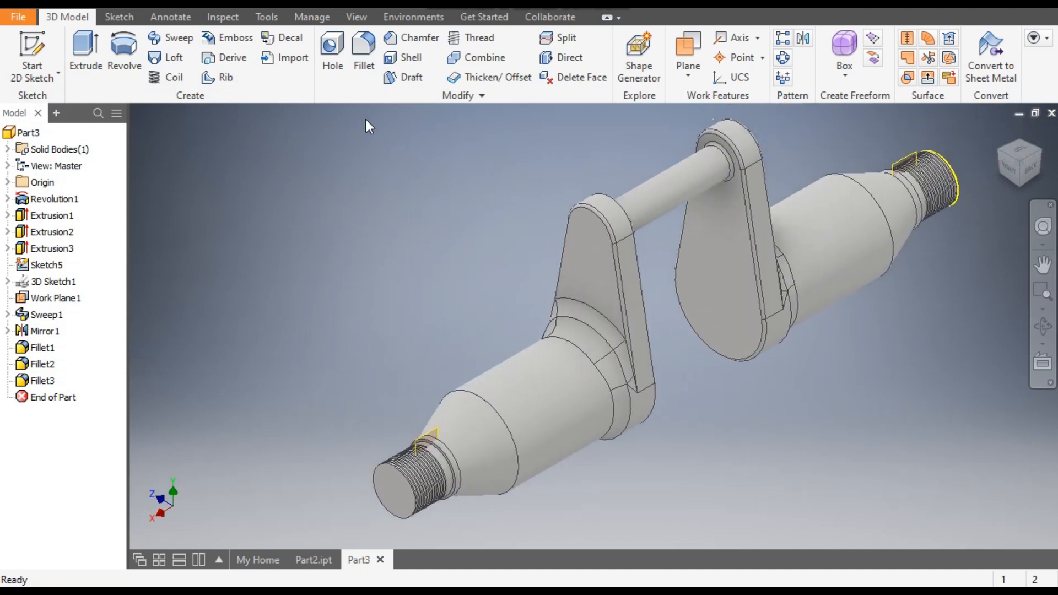
pyautogui.click(421, 7)
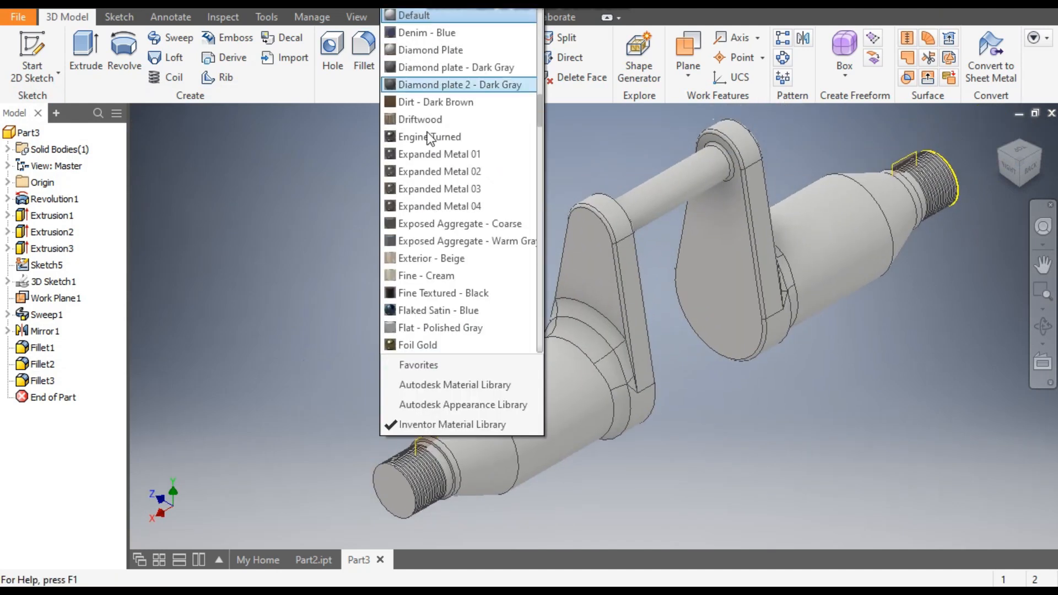
pyautogui.scroll(6, 445, 215)
pyautogui.scroll(4, 446, 221)
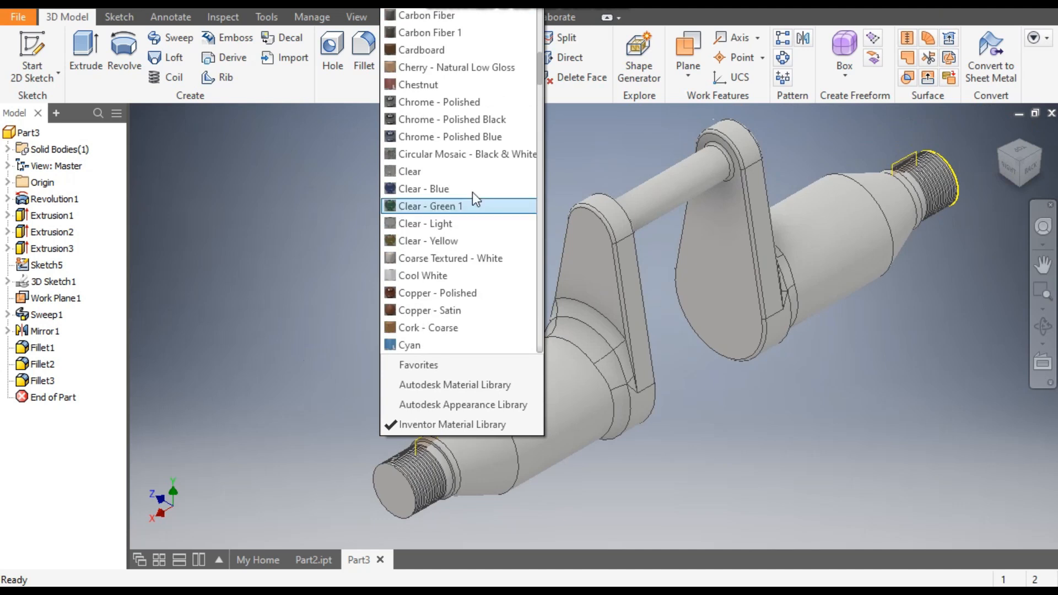
pyautogui.click(477, 103)
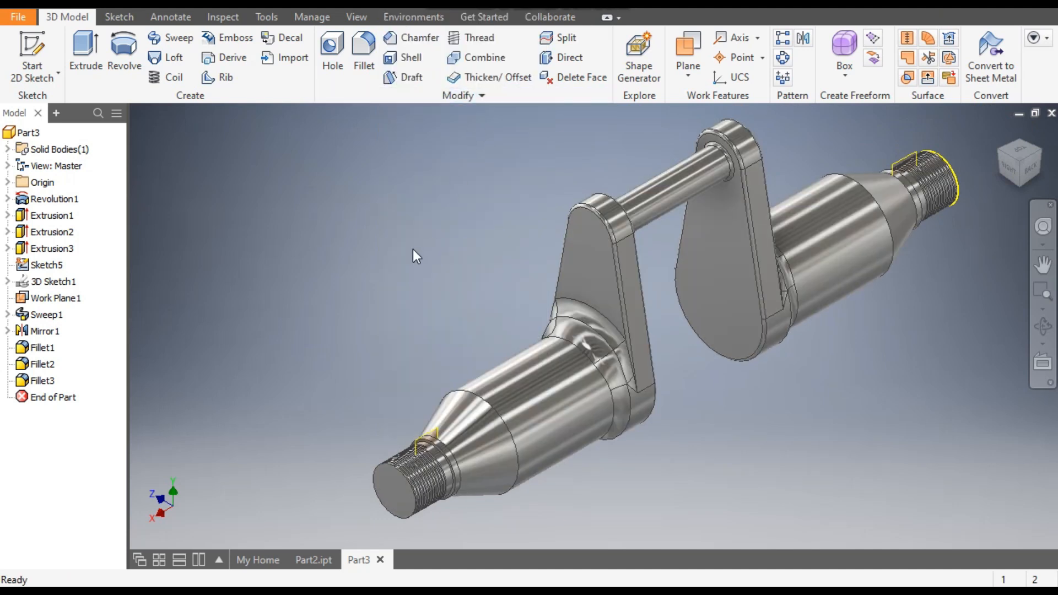
# Hide Work Plane1 at the original threaded shaft end.
pyautogui.click(34, 301)
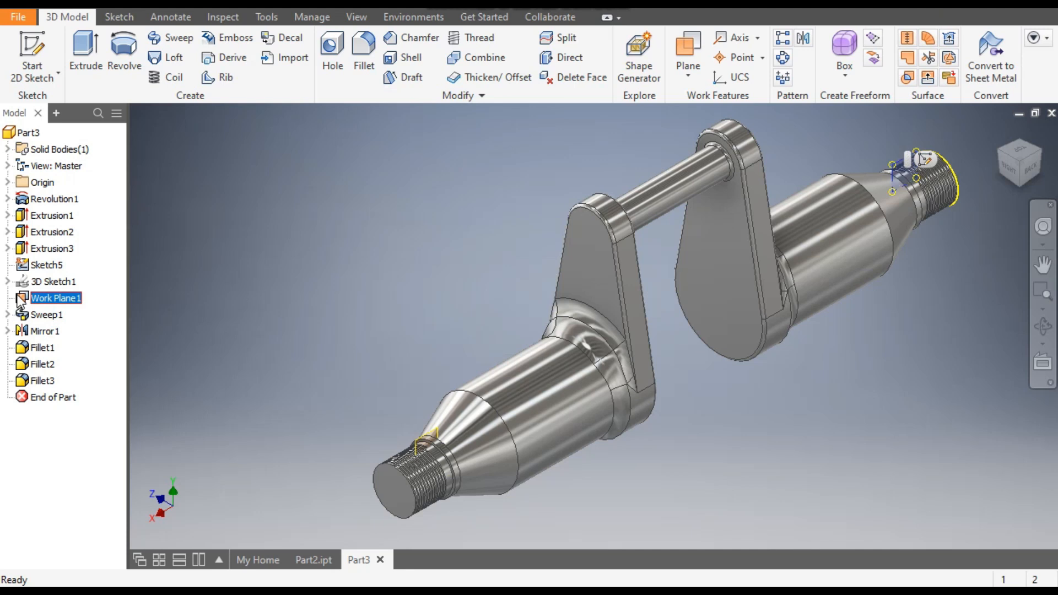
pyautogui.rightClick(39, 301)
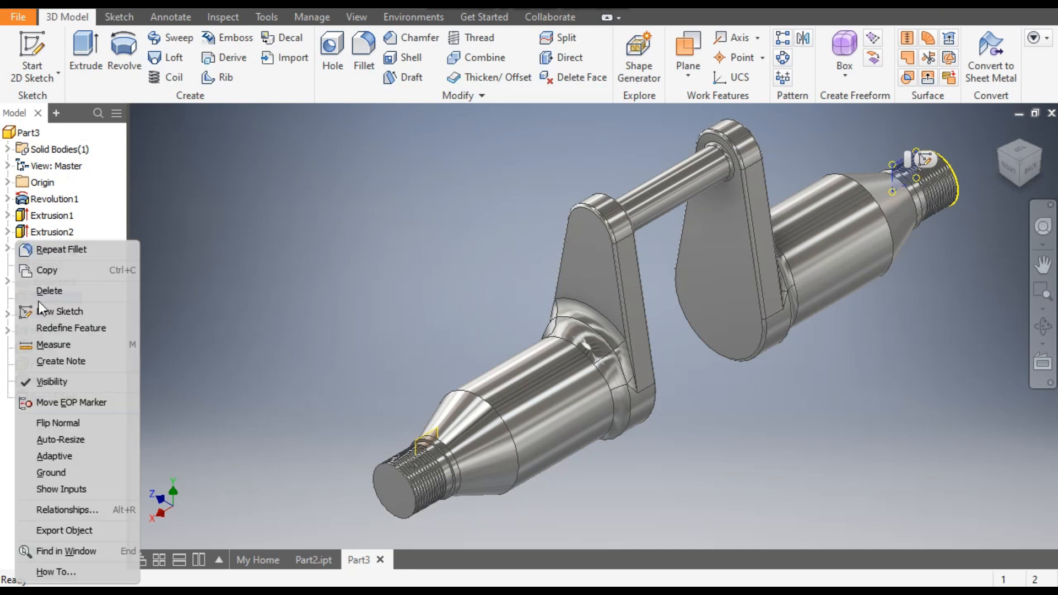
pyautogui.click(92, 380)
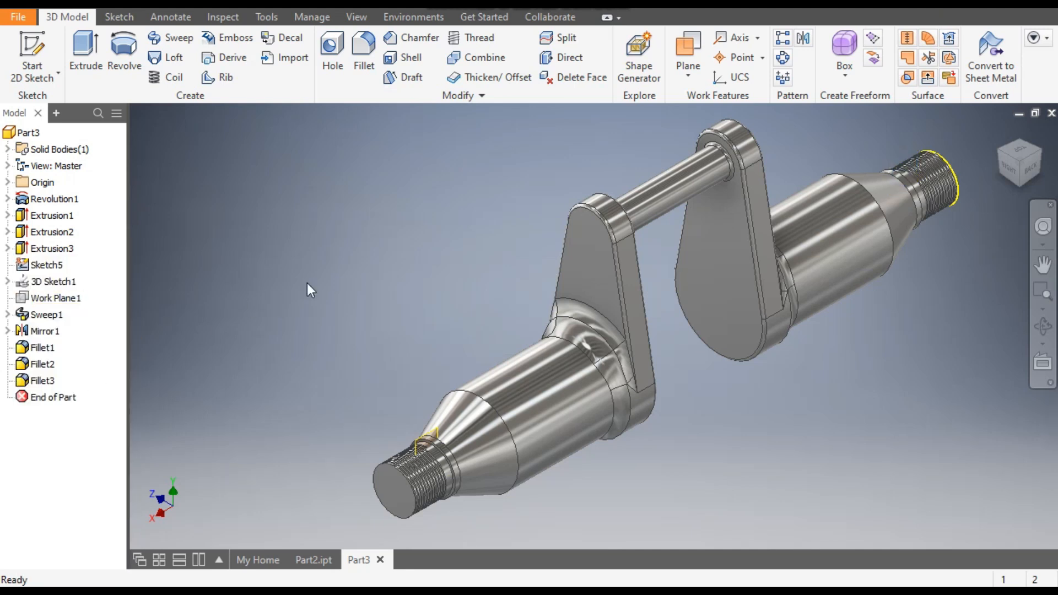
# Find the mirrored work plane, Work Plane2, under the second occurrence of Mirror1 and hide it.
pyautogui.click(428, 431)
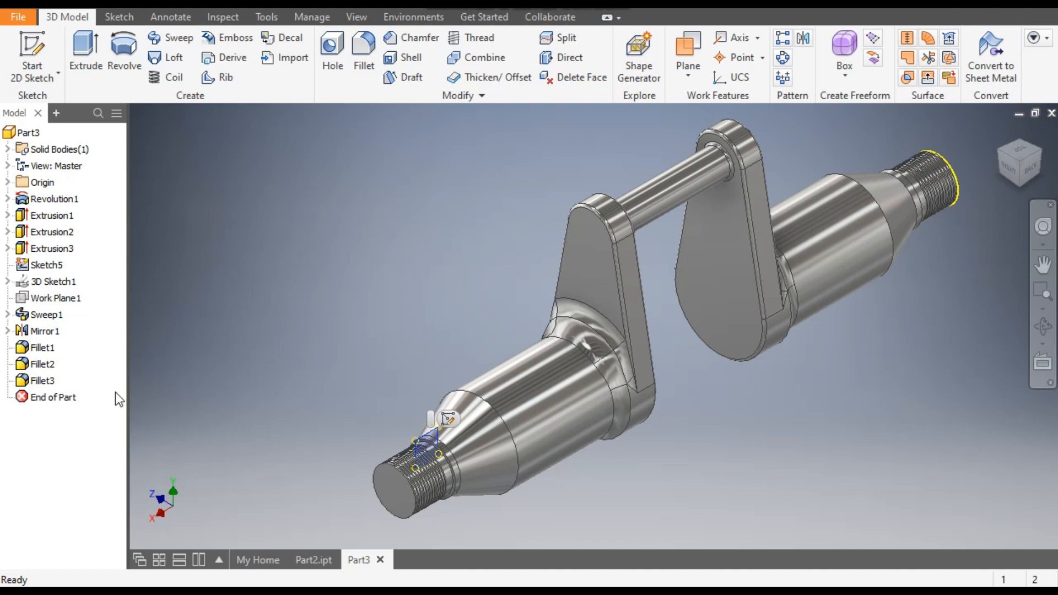
pyautogui.click(147, 333)
pyautogui.click(8, 331)
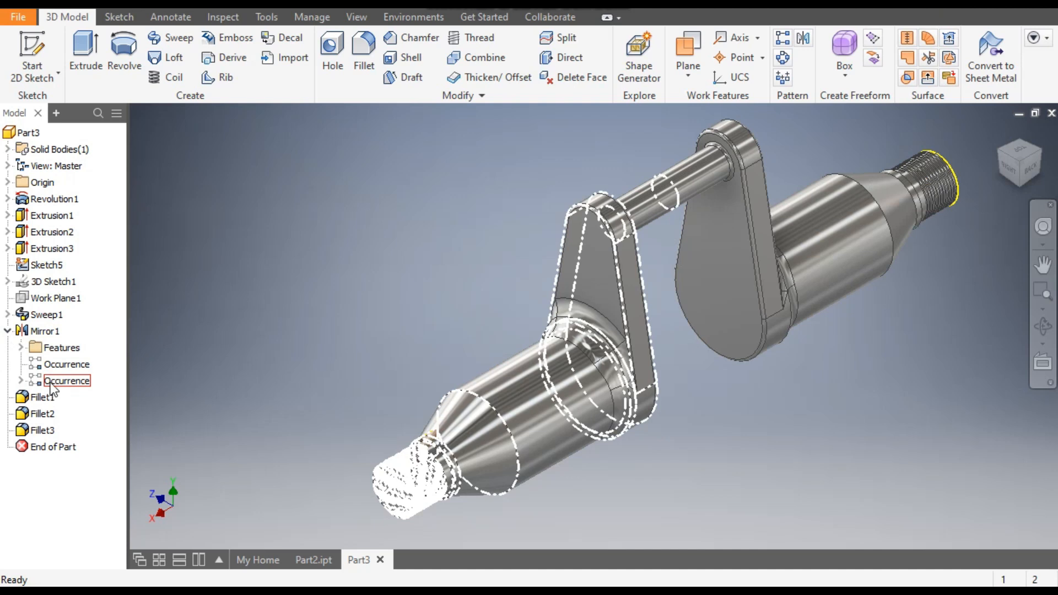
pyautogui.click(22, 381)
pyautogui.click(68, 397)
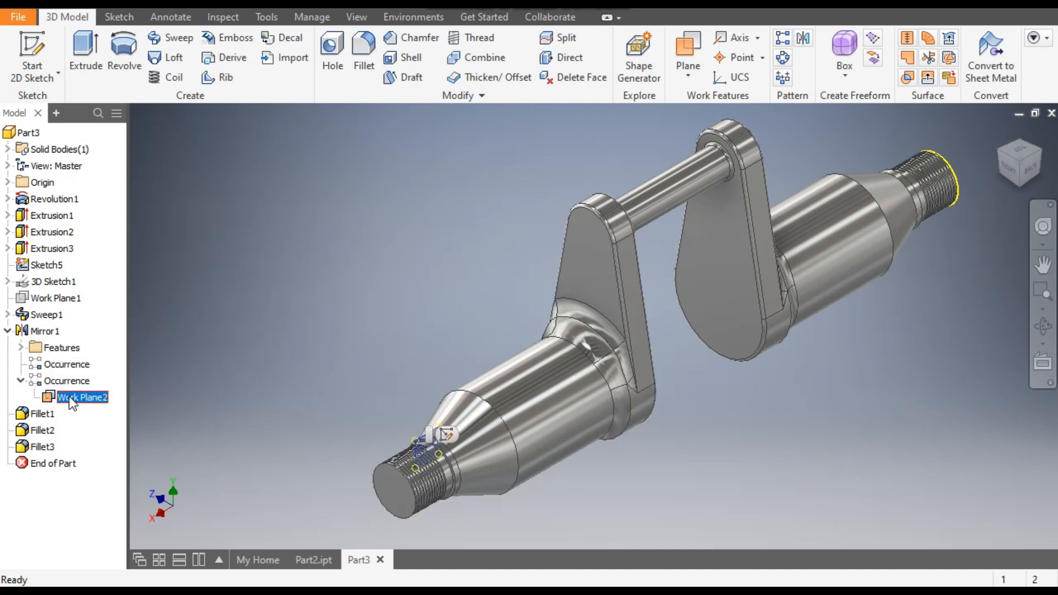
pyautogui.rightClick(99, 400)
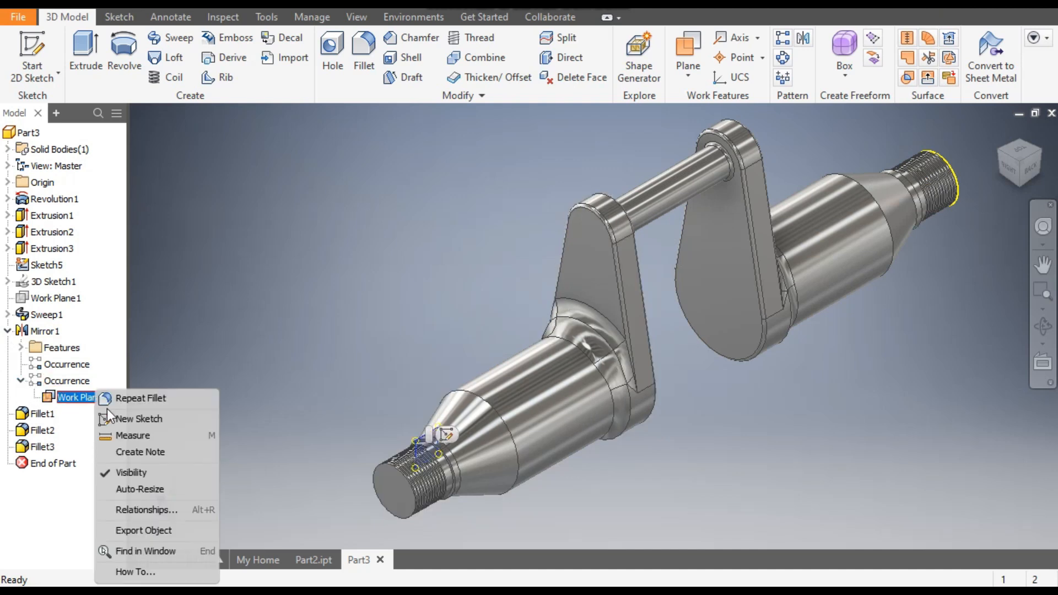
pyautogui.click(135, 471)
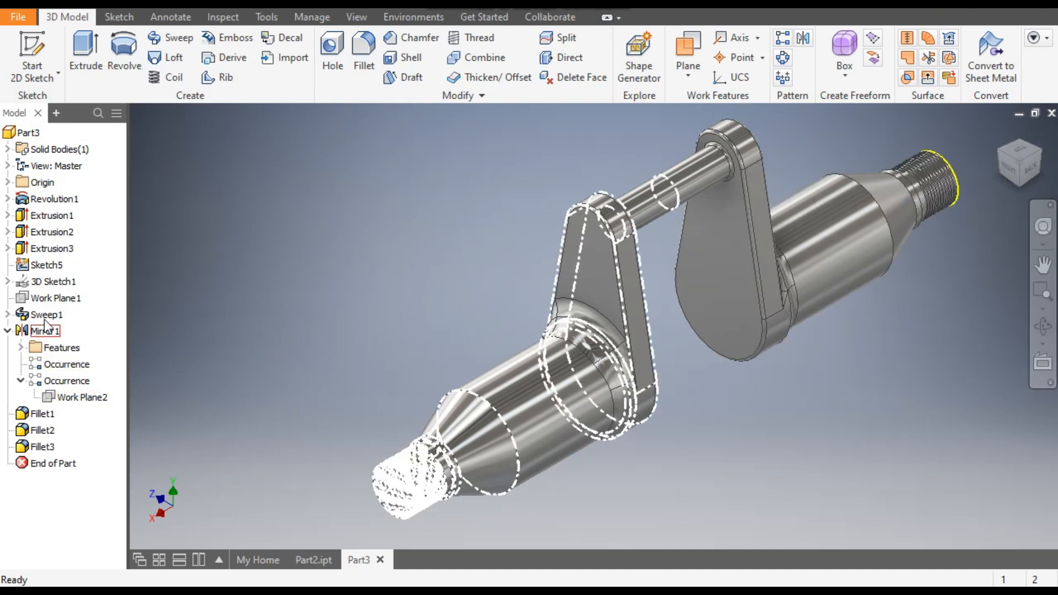
# Hide Sketch5, the circle sketch on the threaded shaft end.
pyautogui.click(46, 265)
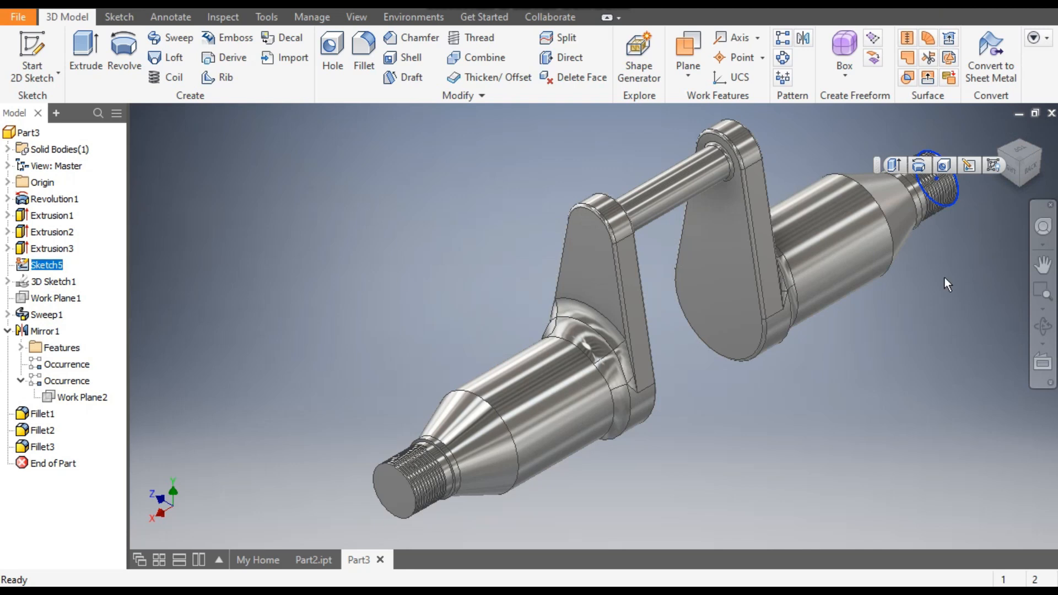
pyautogui.click(999, 167)
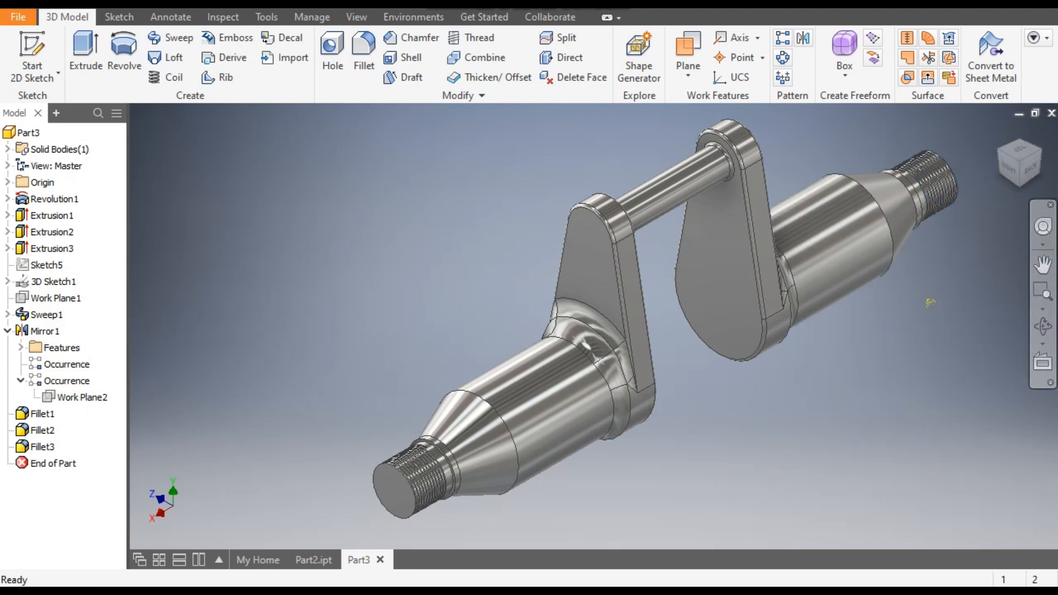
pyautogui.moveTo(930, 302); pyautogui.dragTo(922, 313, button='middle')
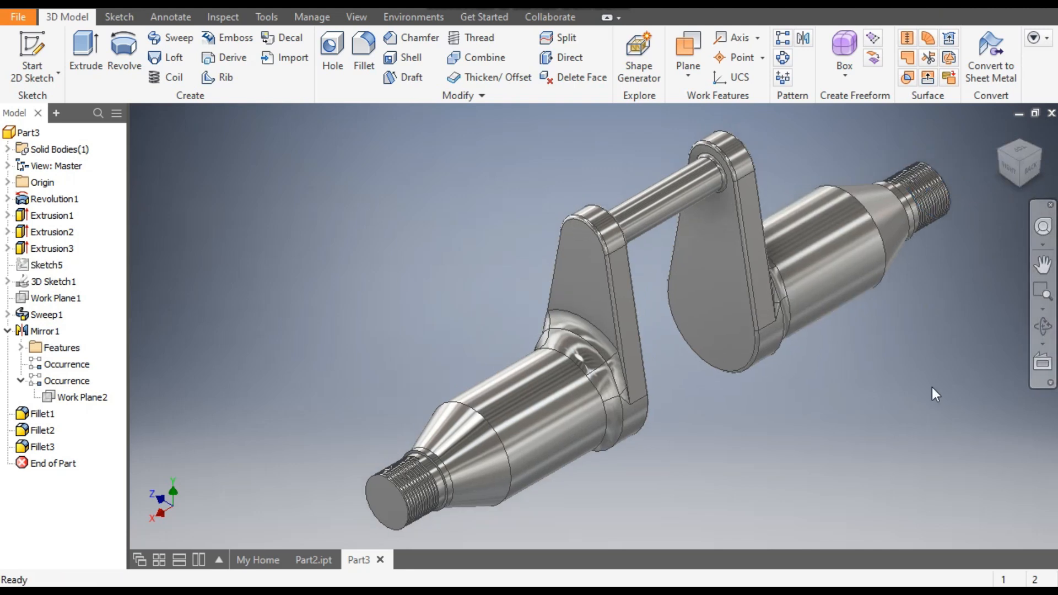